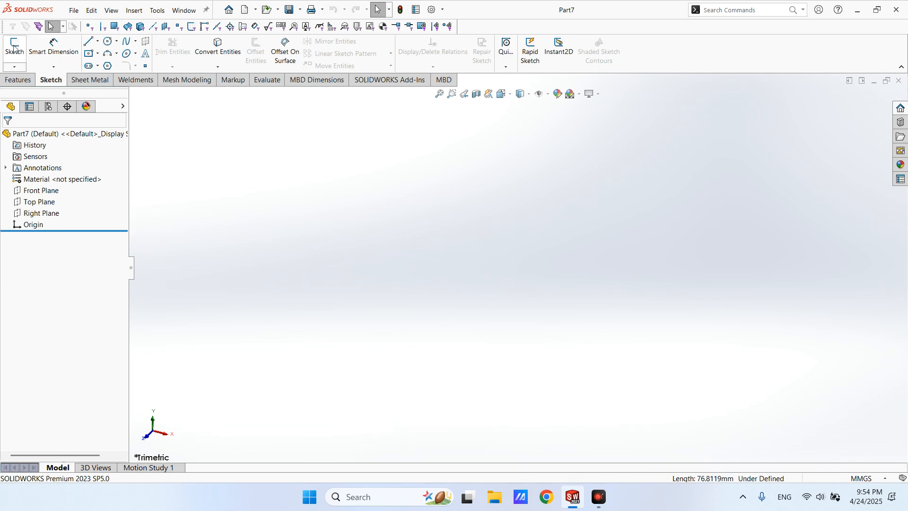
- Start a sketch on the Front Plane and draw a vertical centerline about 28 mm long through the origin
click(11, 46)
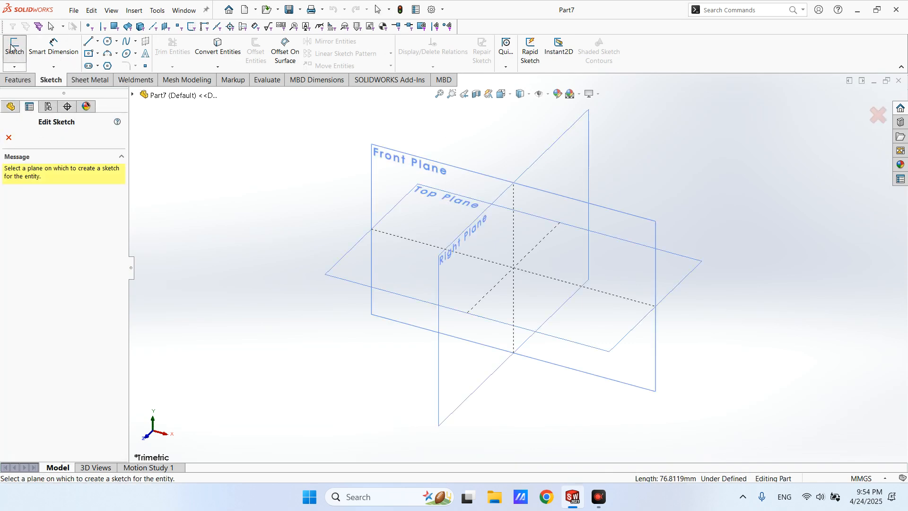
click(444, 164)
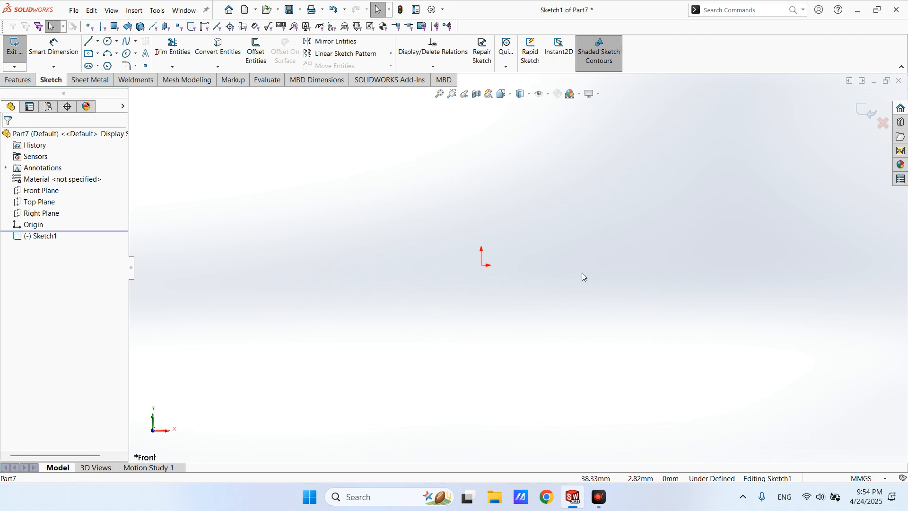
scroll(572, 262, down, 2)
scroll(470, 228, down, 1)
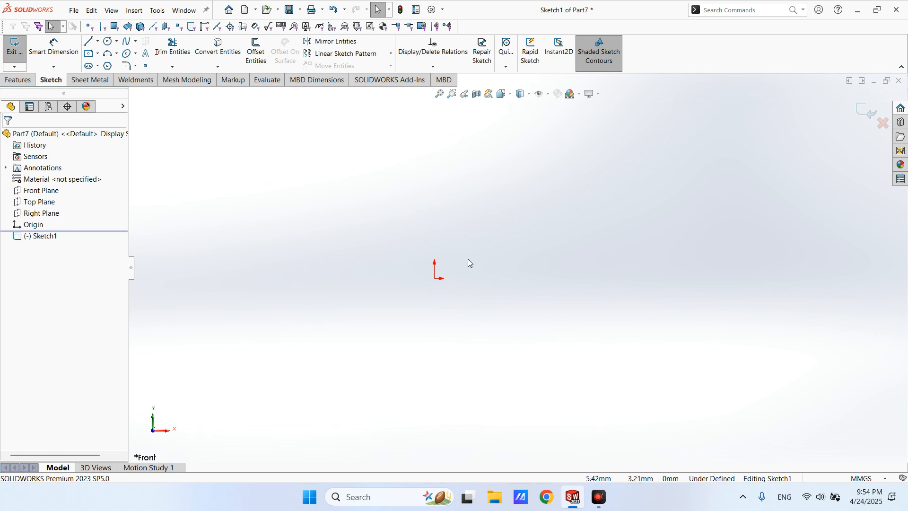
click(98, 42)
click(113, 63)
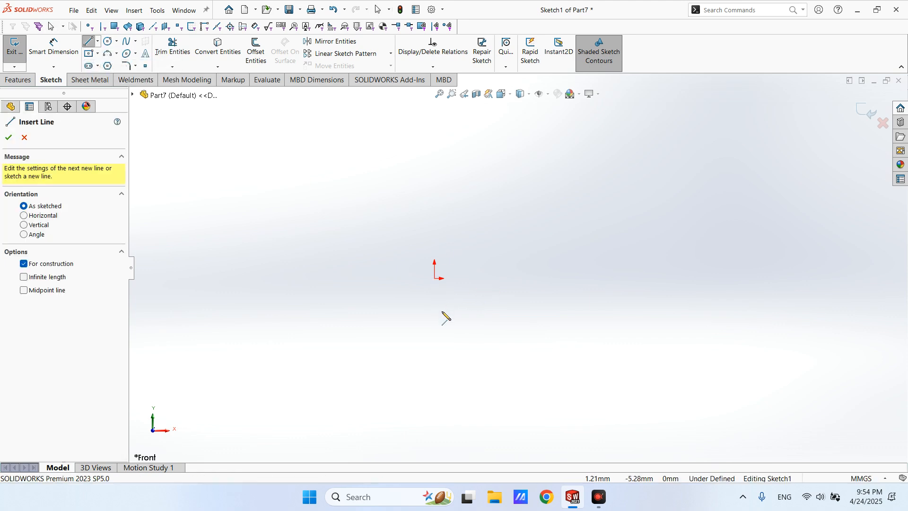
click(434, 350)
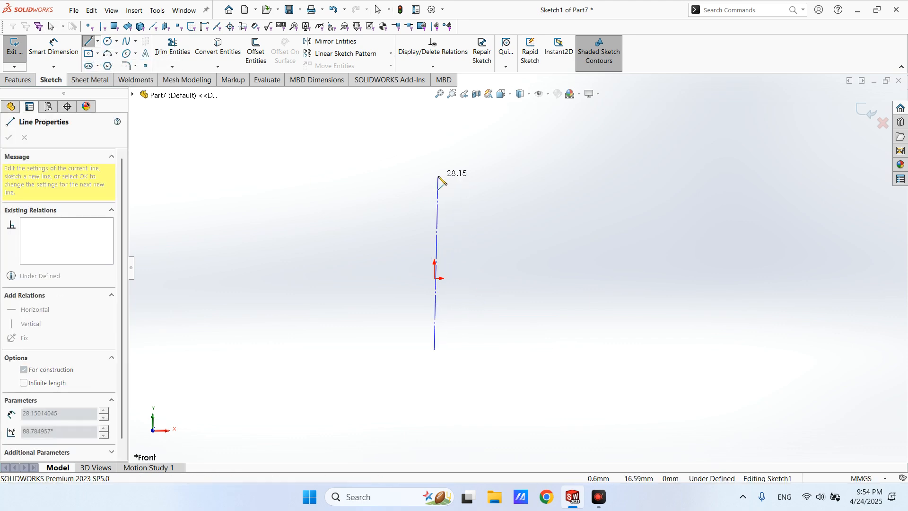
click(434, 170)
key(Escape)
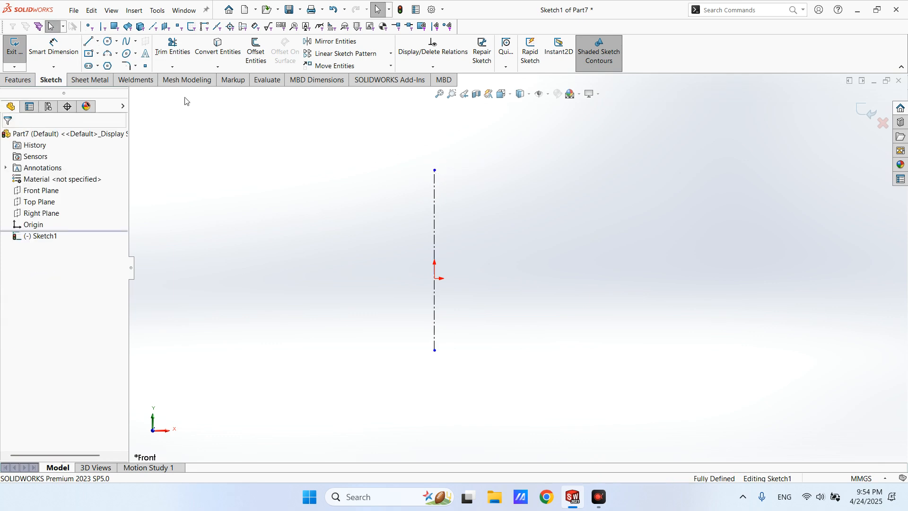
- Draw a horizontal centerline about 39.5 mm long above the origin, crossing the vertical centerline
click(98, 41)
click(115, 63)
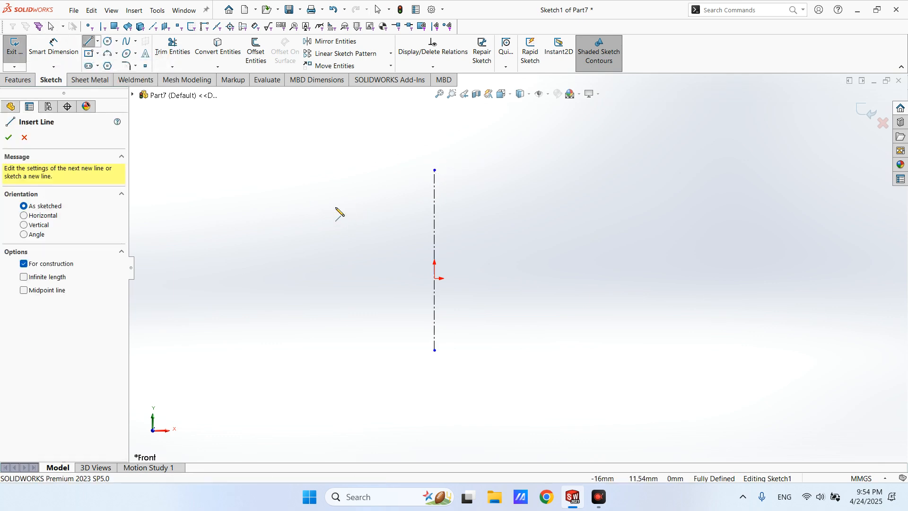
click(335, 206)
click(580, 207)
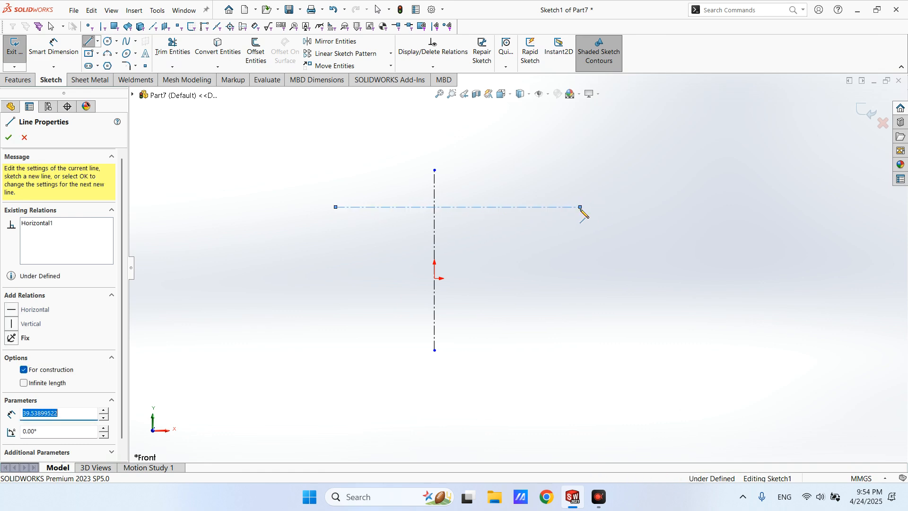
key(Escape)
- Move the upper endpoint of the vertical centerline down onto the horizontal centerline
drag(435, 171, 437, 208)
click(471, 251)
scroll(447, 220, down, 2)
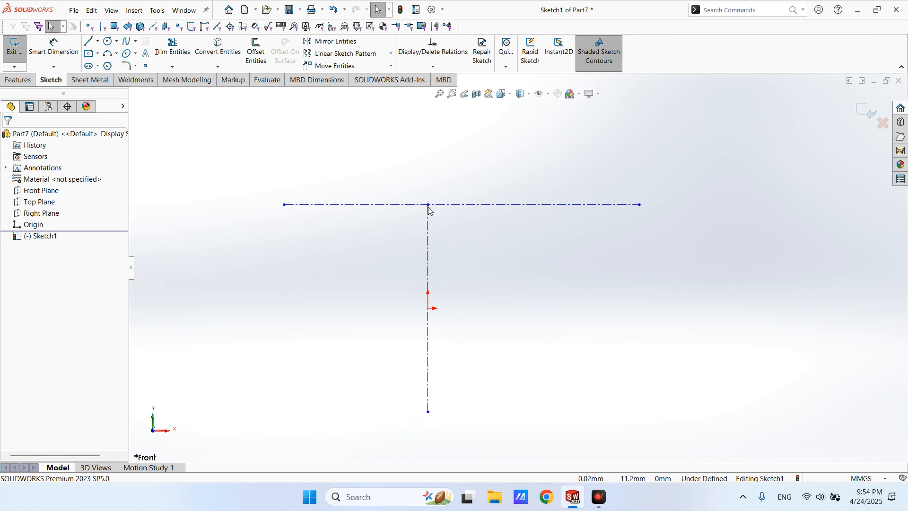
scroll(523, 286, up, 2)
scroll(535, 291, down, 2)
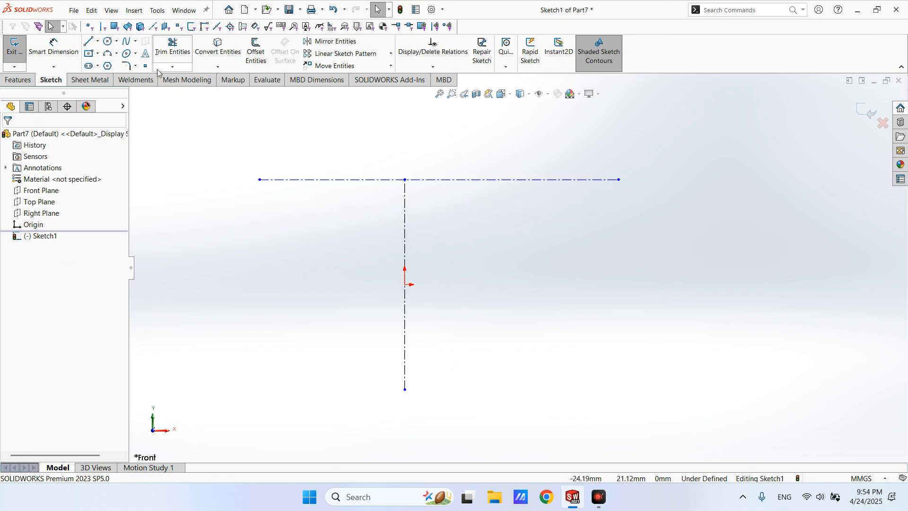
- Draw an angled centerline about 22.2 mm long from the centerlines' junction, sloping down to the right
click(98, 42)
click(111, 65)
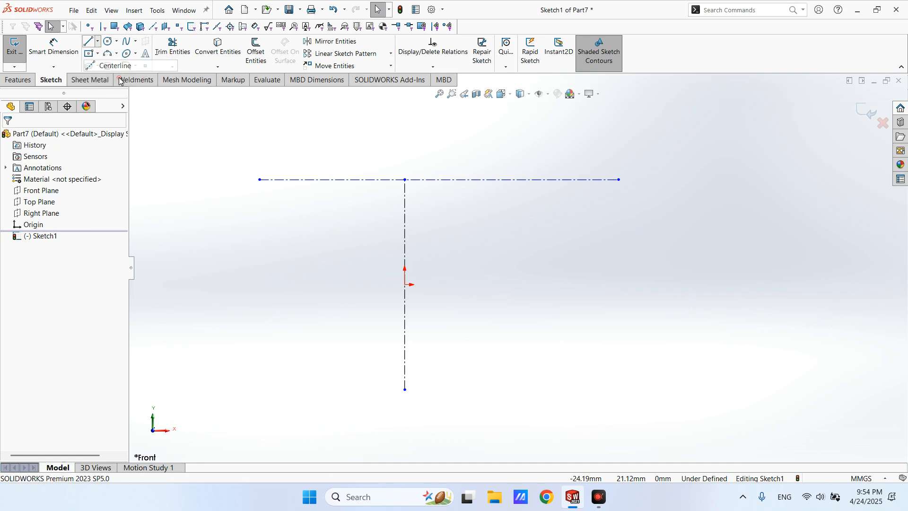
click(405, 180)
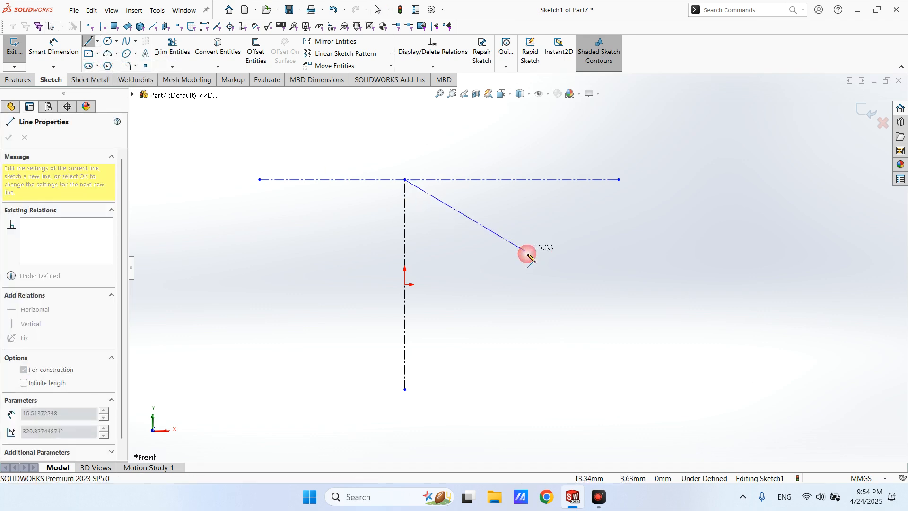
click(572, 293)
key(Escape)
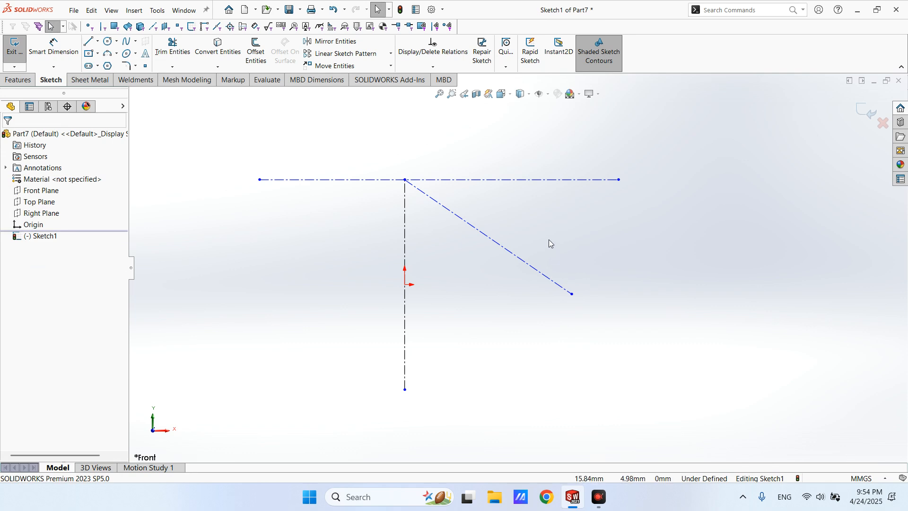
- Dimension the angle between the sloping and horizontal centerlines as 26.57°
click(53, 47)
click(453, 217)
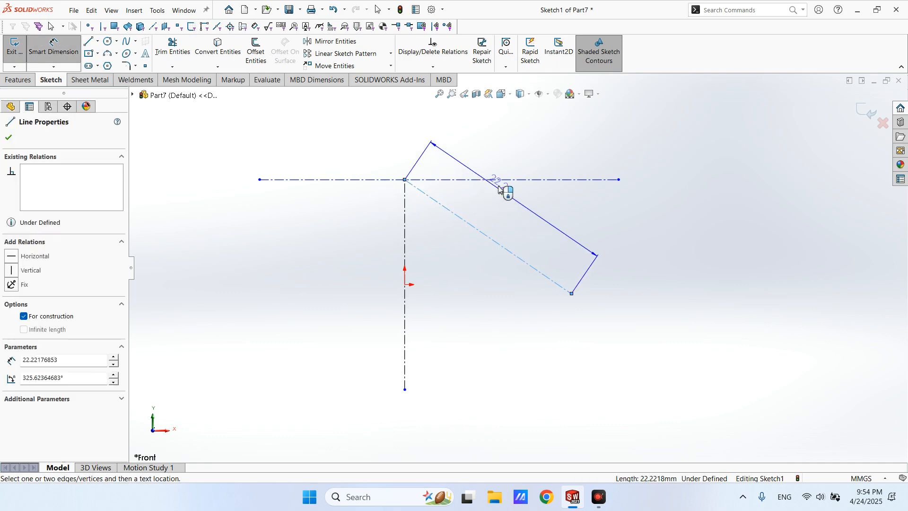
click(503, 180)
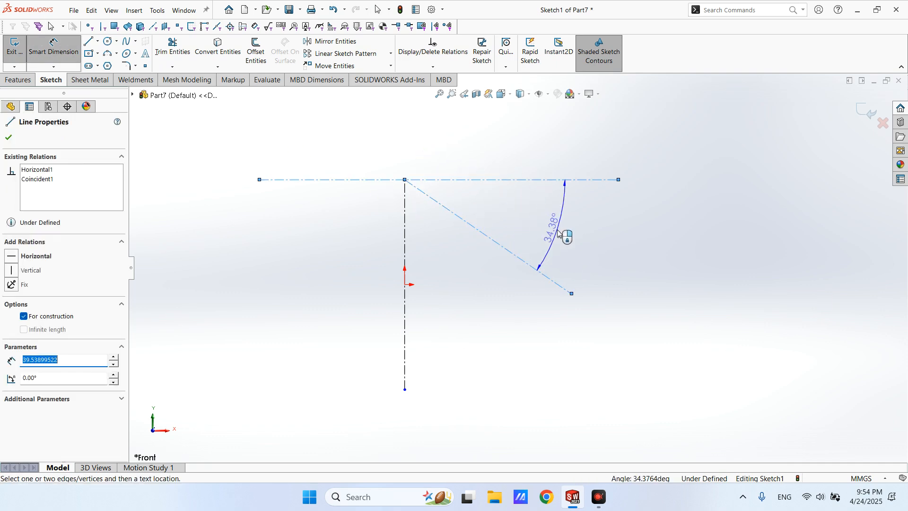
click(558, 232)
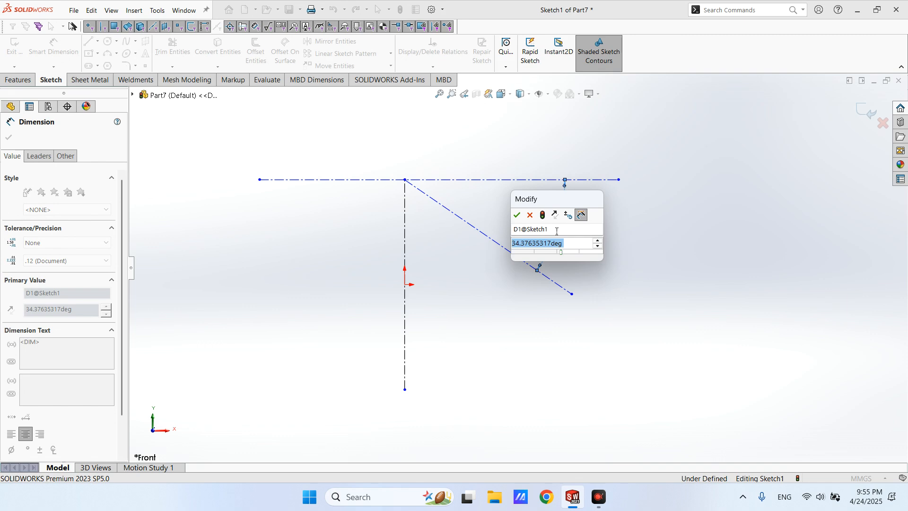
text(26.57)
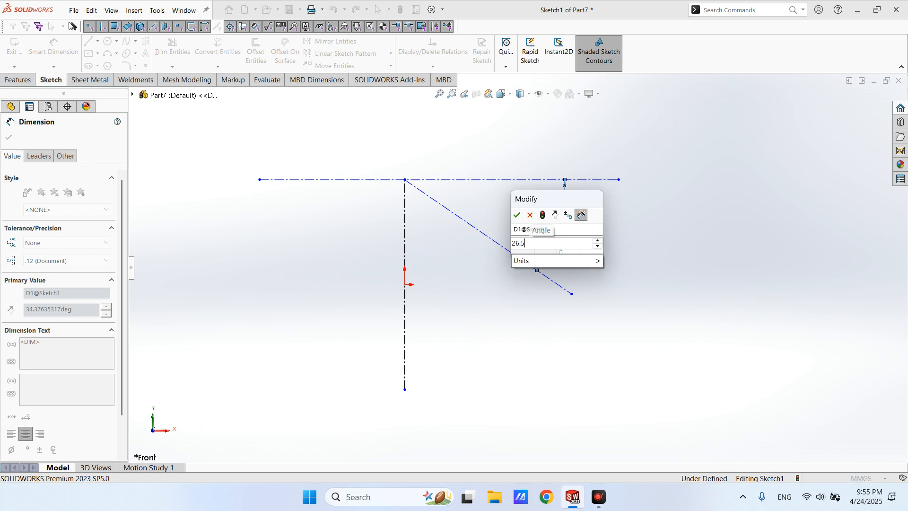
key(Return)
click(518, 141)
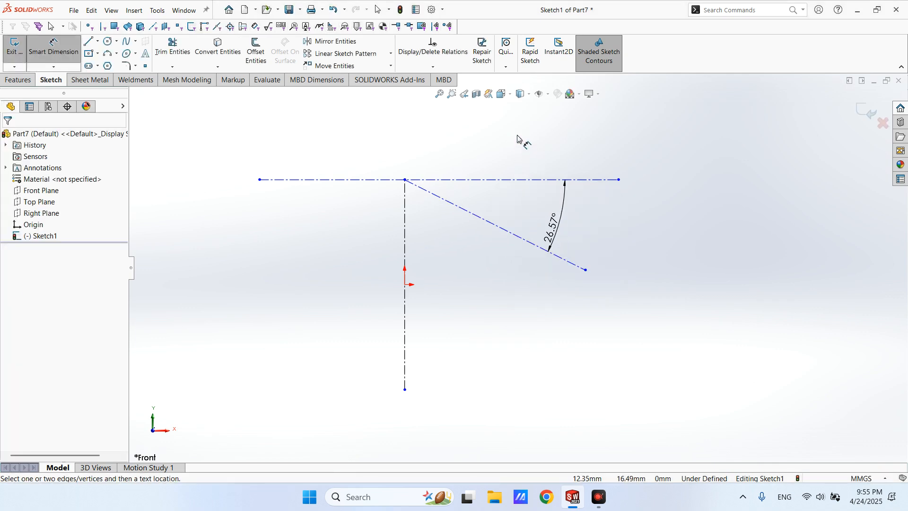
key(Escape)
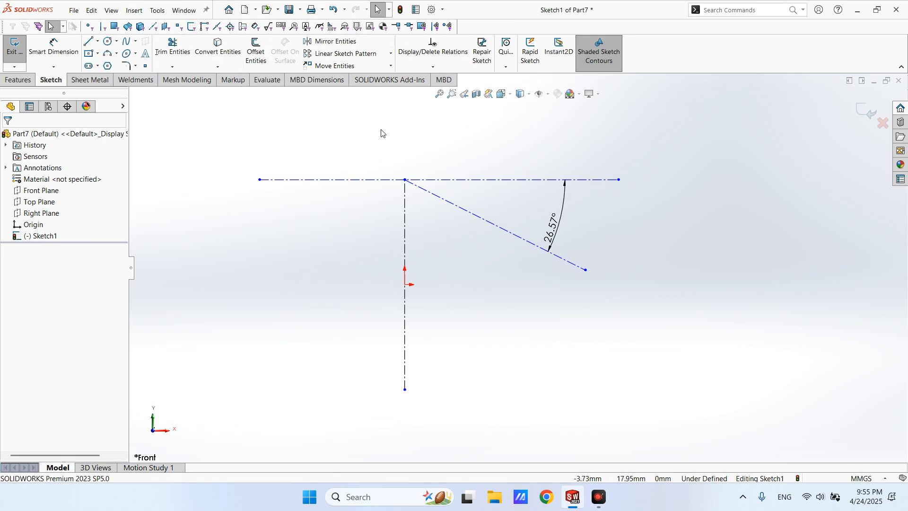
- Mirror the sloping centerline about the horizontal centerline, keeping the original
click(331, 41)
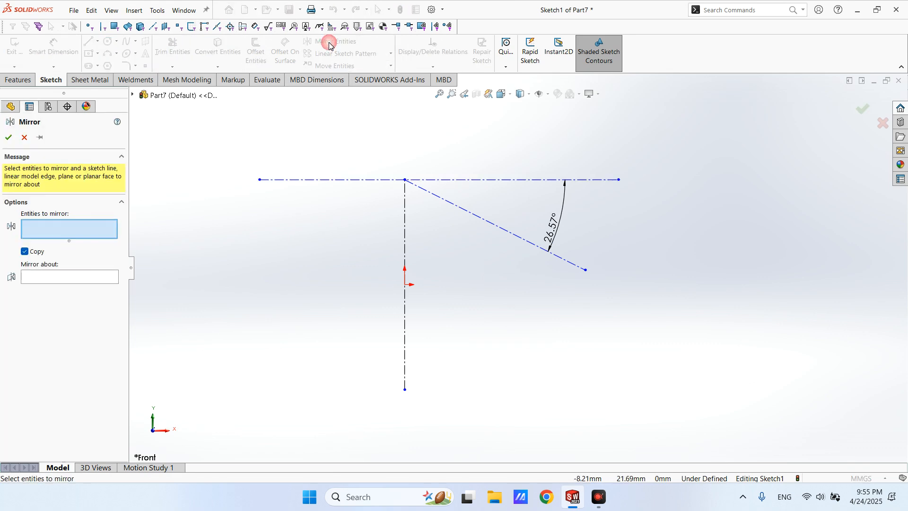
click(487, 222)
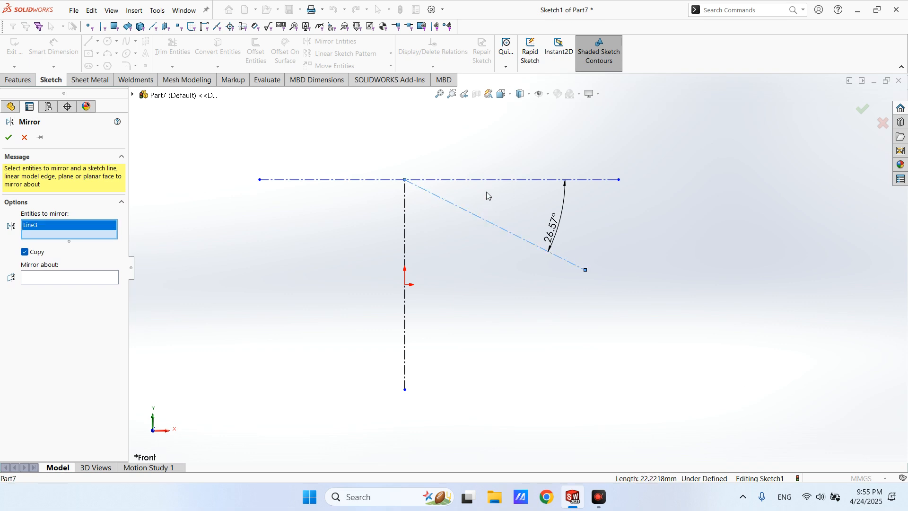
click(97, 277)
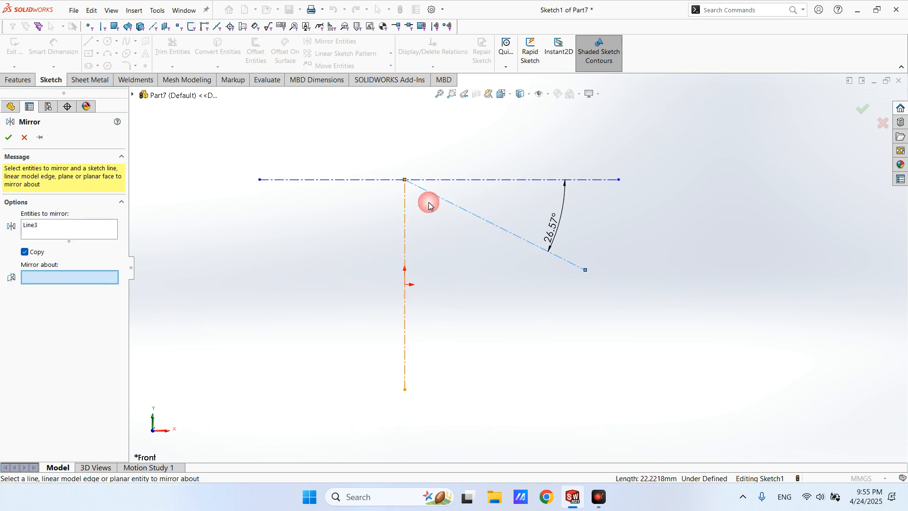
click(473, 179)
right_click(475, 182)
scroll(587, 214, up, 3)
scroll(588, 215, down, 3)
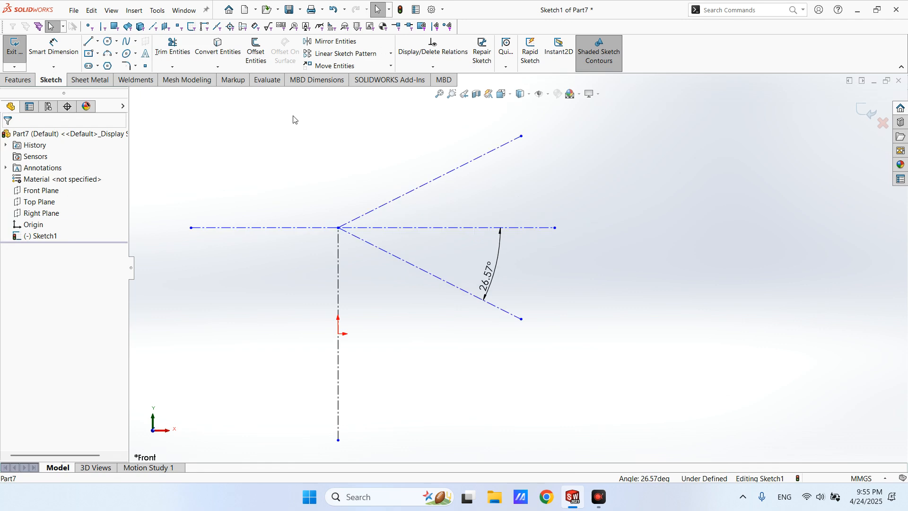
- Sketch three connected lines: a short slanted one across the upper angled centerline, a vertical one, and a slanted one about 2.3 mm long across the lower centerline
click(89, 43)
scroll(413, 208, down, 3)
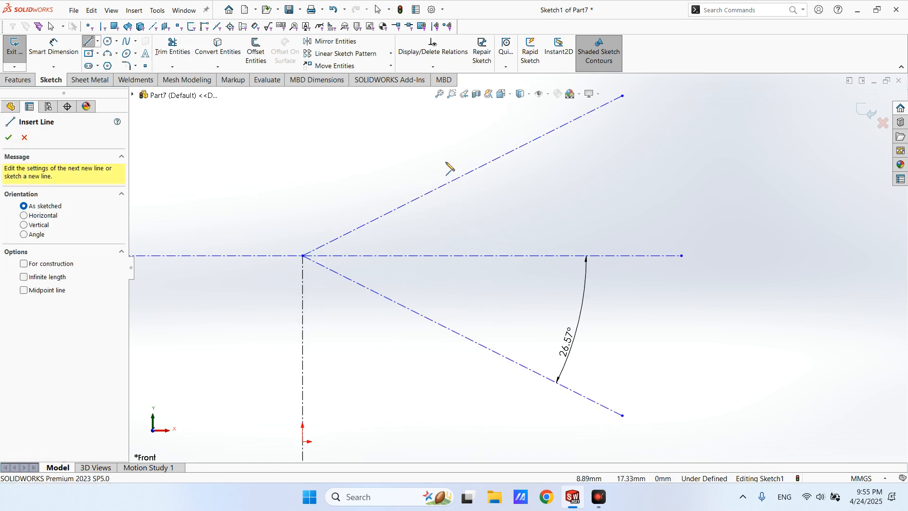
click(446, 161)
click(470, 198)
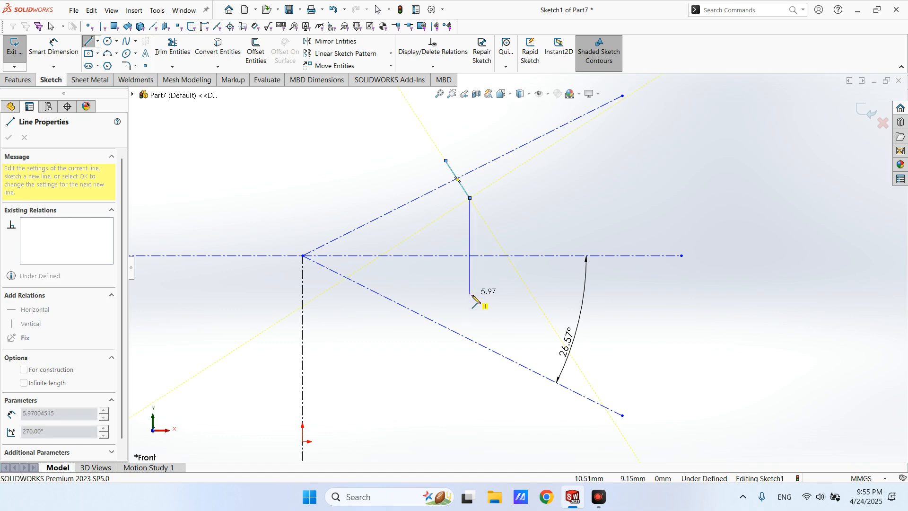
click(470, 319)
double_click(450, 351)
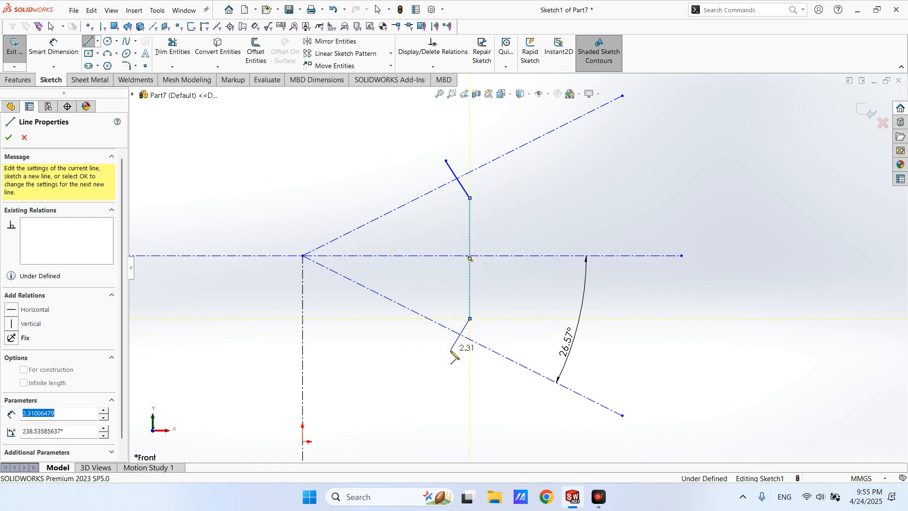
key(Escape)
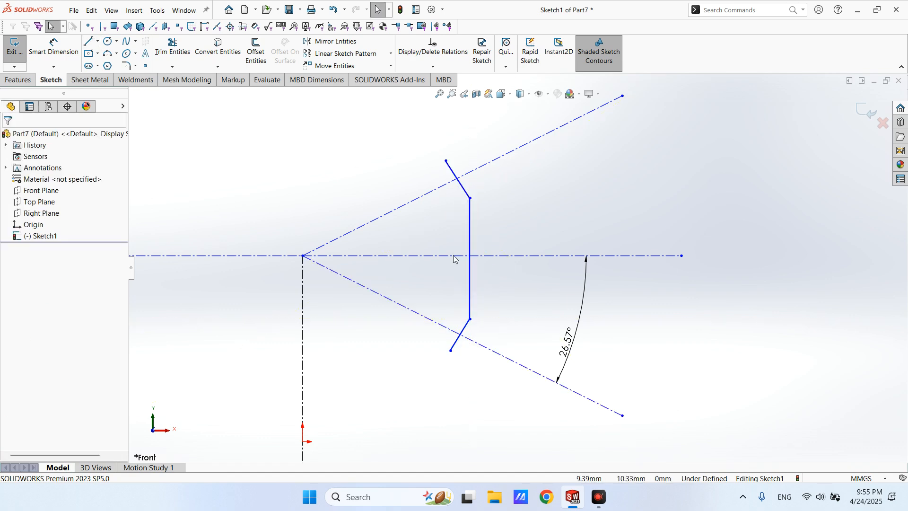
- Make the upper and lower short slanted lines perpendicular to the angled centerlines they cross
click(465, 191)
ctrl+click(475, 173)
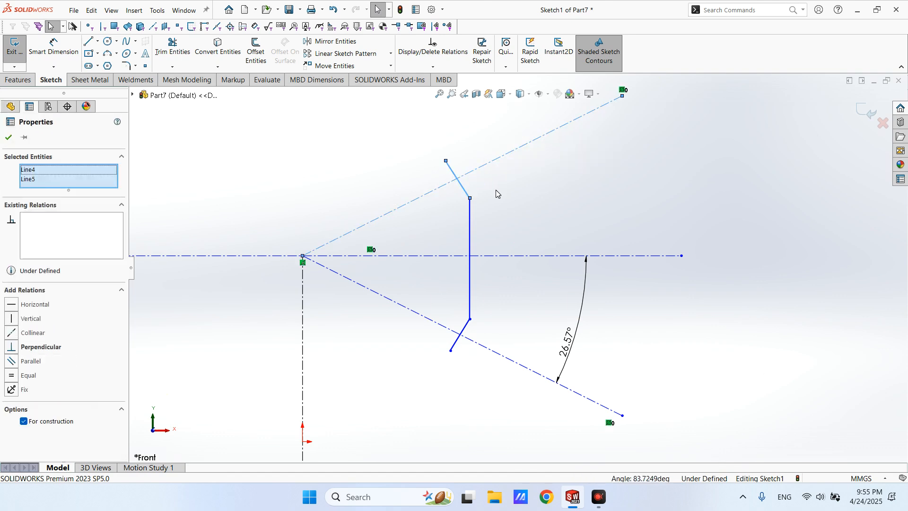
click(547, 130)
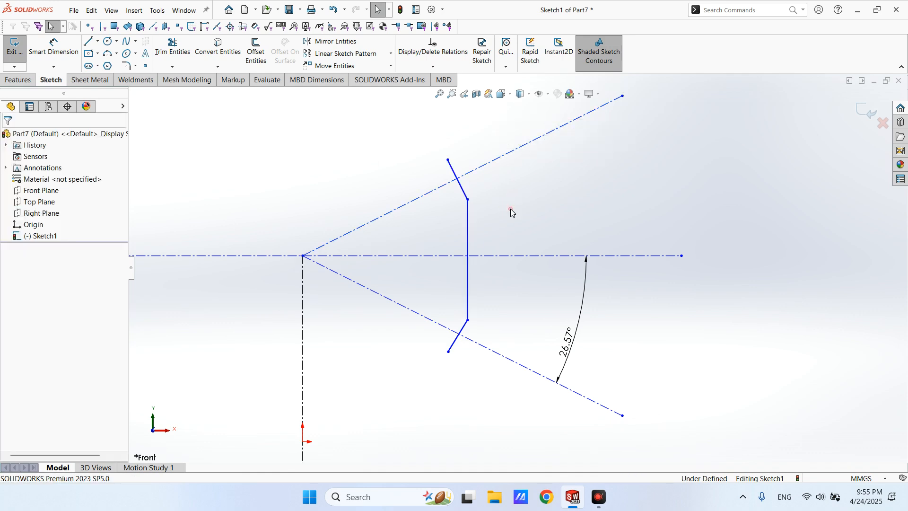
click(463, 334)
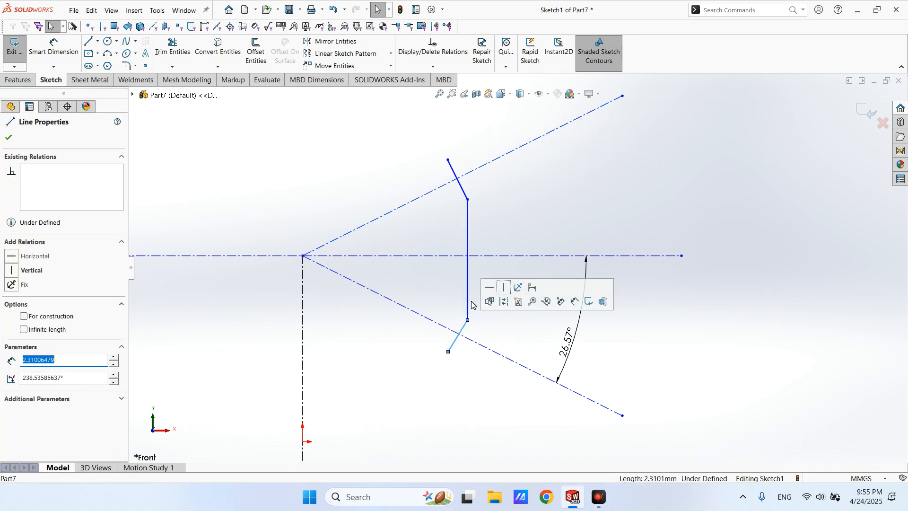
ctrl+click(451, 330)
click(512, 284)
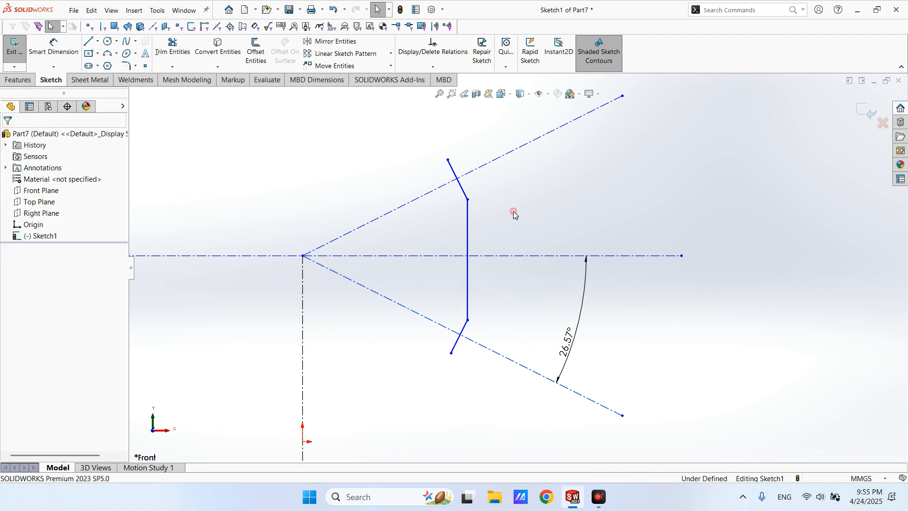
- Make the two endpoints of the solid vertical line symmetric about the horizontal centerline
scroll(476, 341, down, 3)
scroll(528, 269, up, 3)
scroll(494, 265, down, 2)
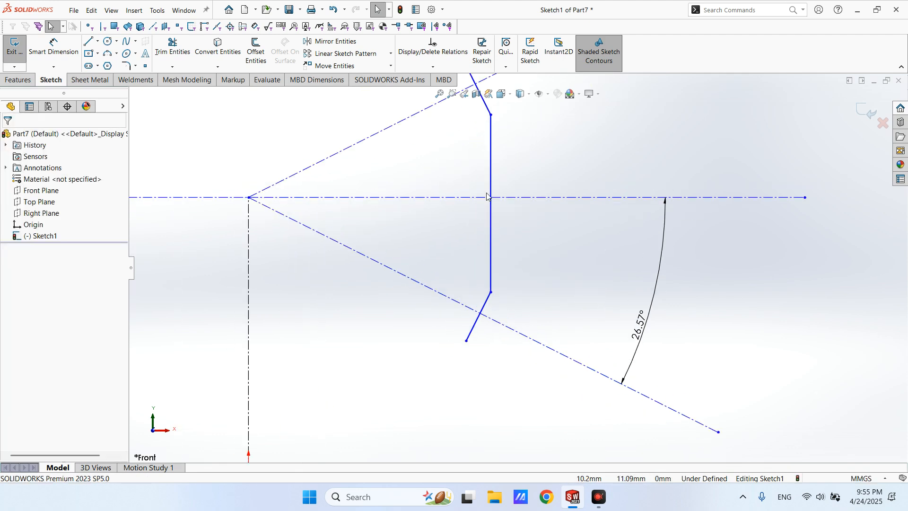
click(492, 126)
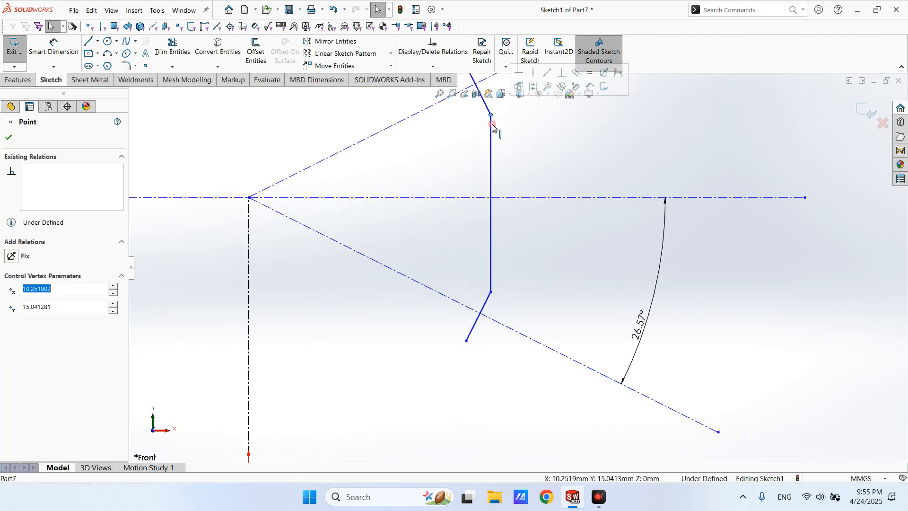
ctrl+click(491, 293)
ctrl+click(524, 198)
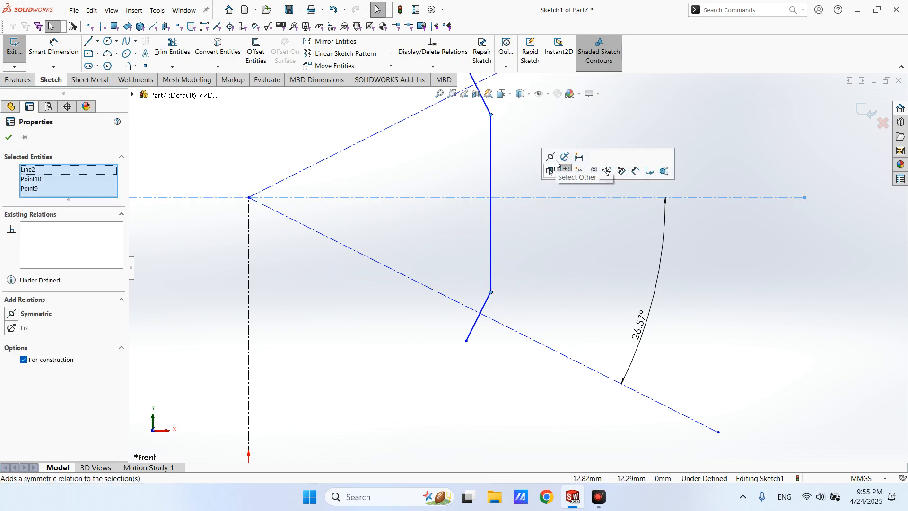
click(555, 159)
click(541, 248)
scroll(539, 256, up, 2)
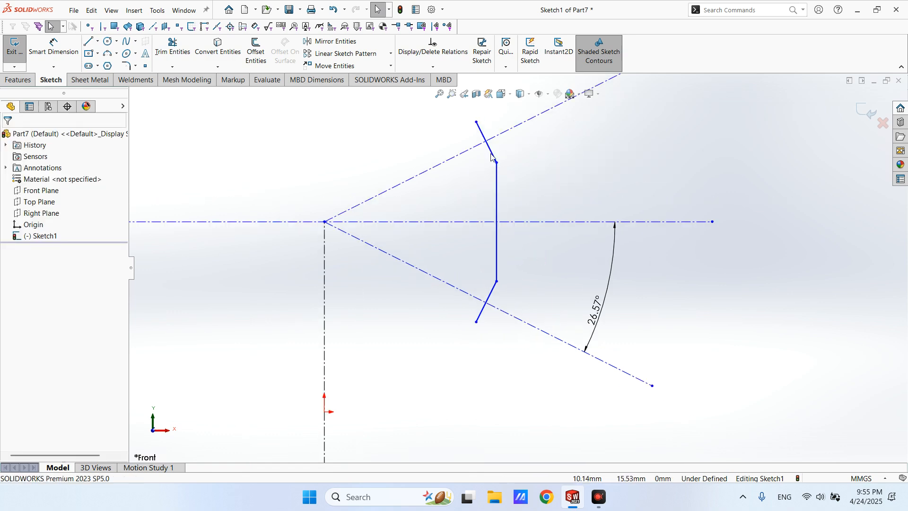
- Make the outer endpoints of the upper and lower short slanted lines symmetric about the horizontal centerline
click(477, 123)
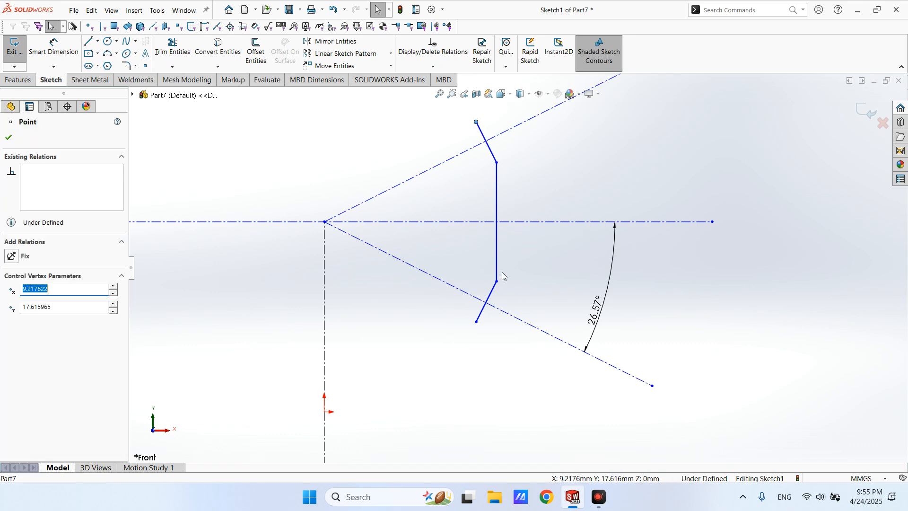
ctrl+click(477, 323)
ctrl+click(465, 222)
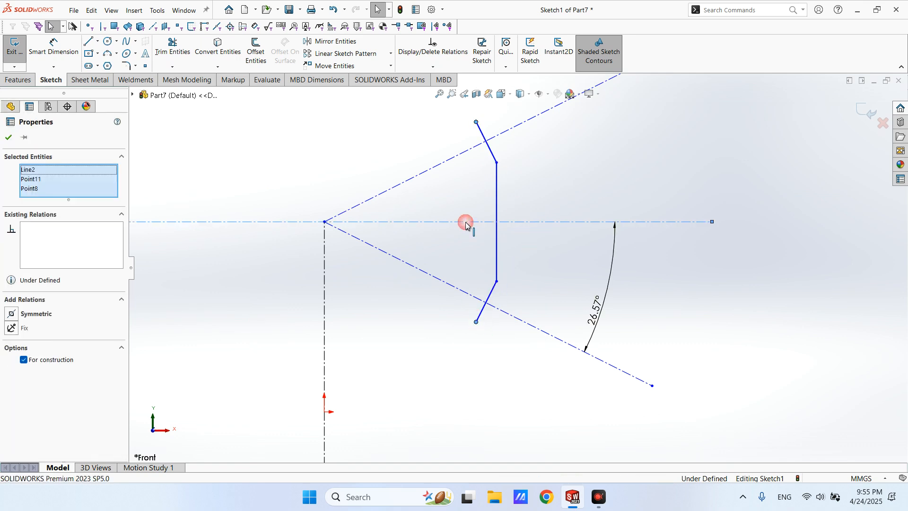
click(493, 181)
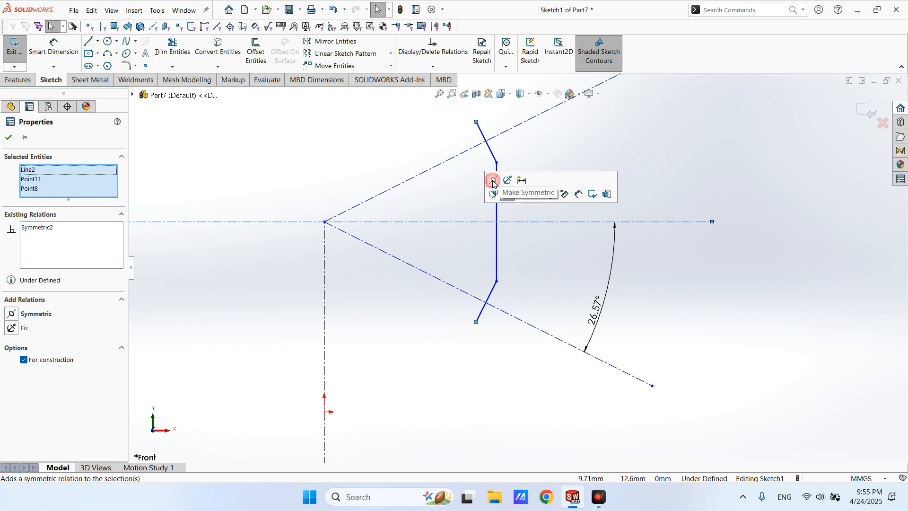
click(557, 149)
scroll(553, 161, up, 2)
scroll(547, 179, down, 2)
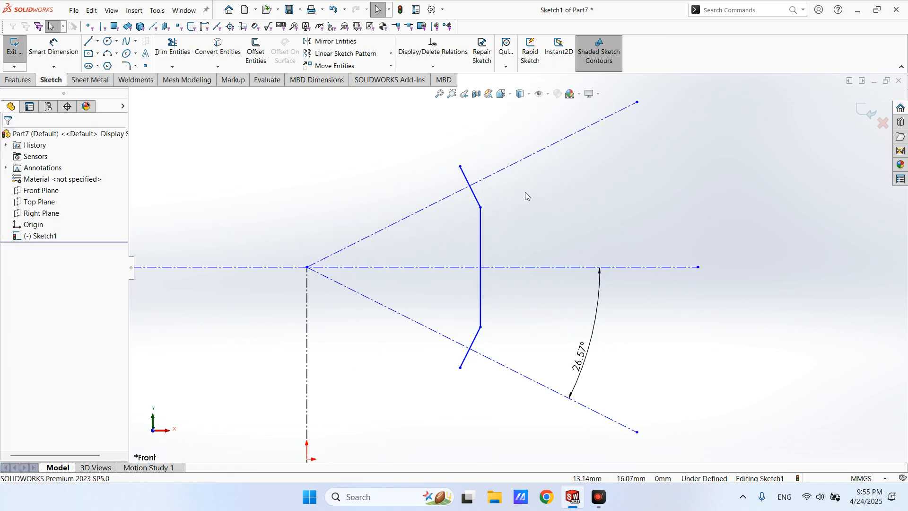
- Sketch a centerline about 14.7 mm long from the centerlines' apex, sloping down between the horizontal and lower angled centerlines
click(98, 41)
click(115, 63)
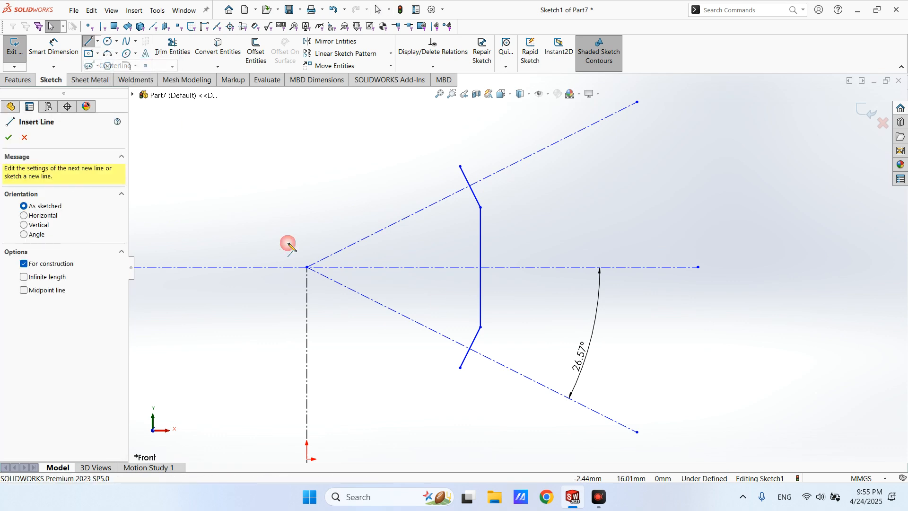
click(307, 268)
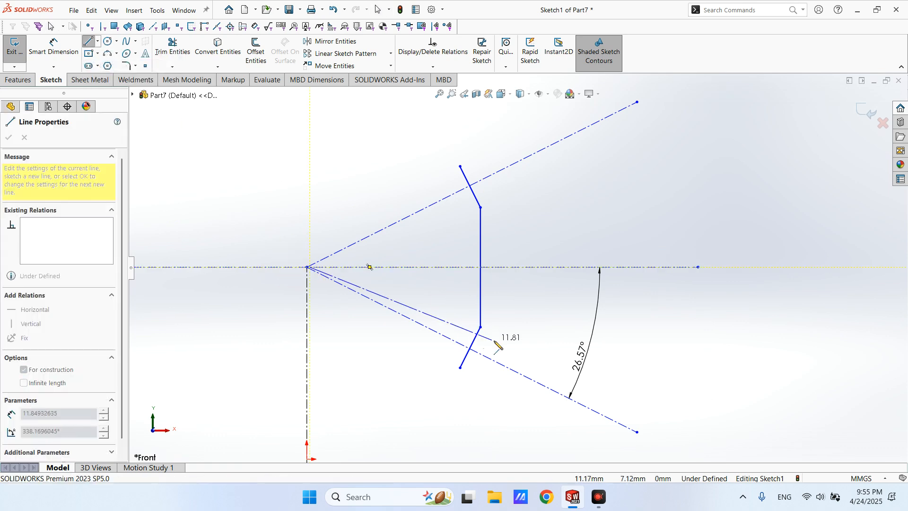
double_click(537, 358)
key(Escape)
- Make the lower endpoint of the solid vertical line coincident with the new sloping centerline
click(491, 340)
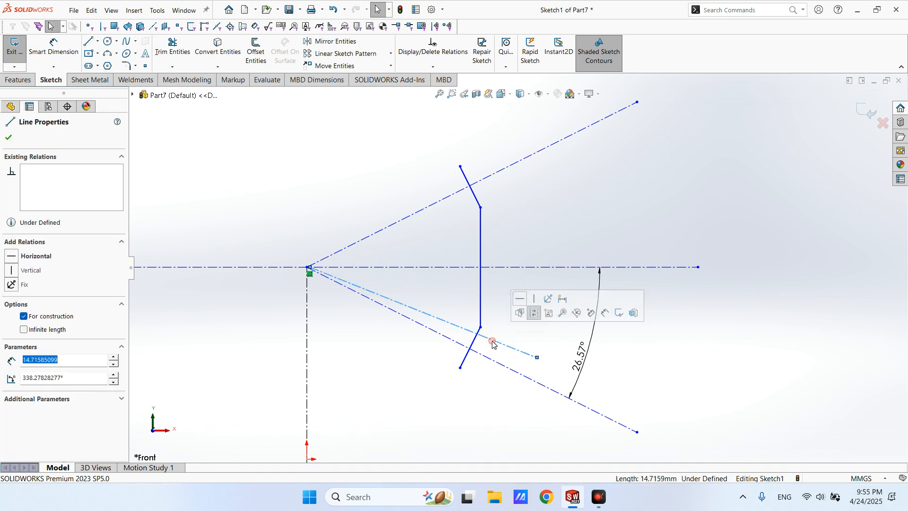
ctrl+click(481, 328)
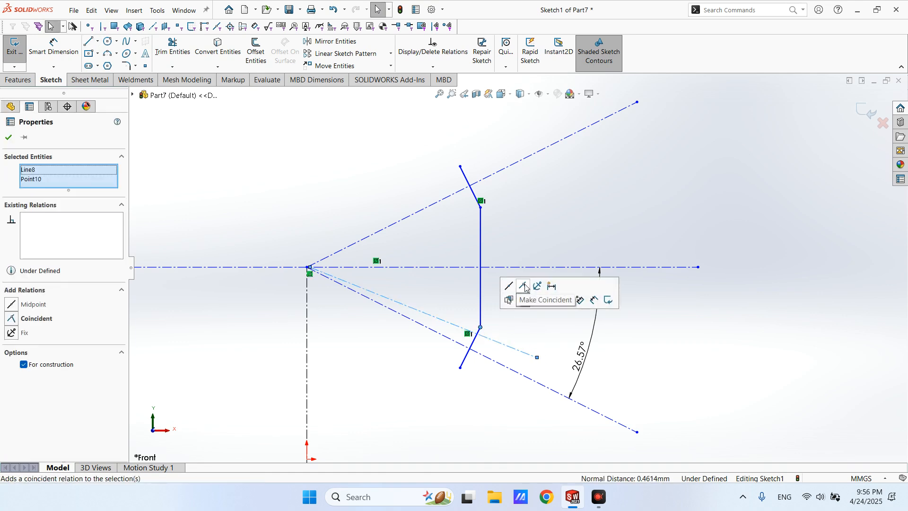
click(525, 287)
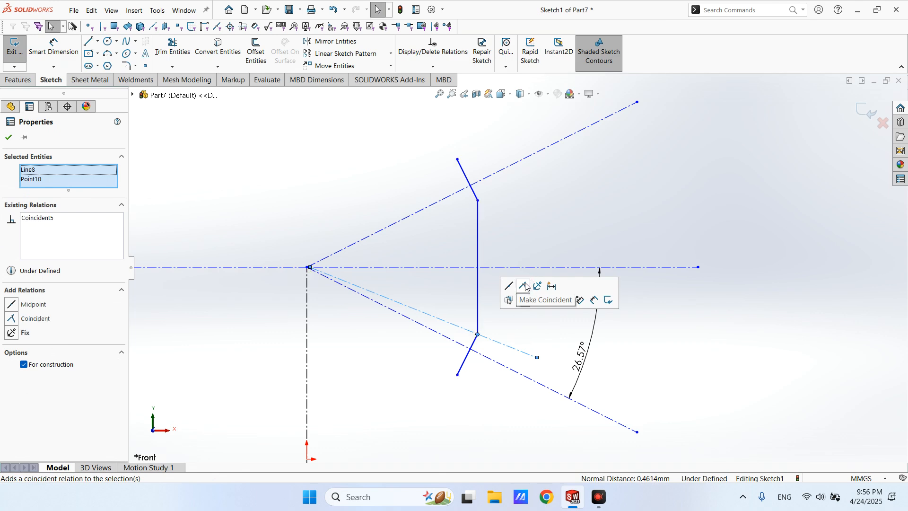
click(516, 225)
click(97, 41)
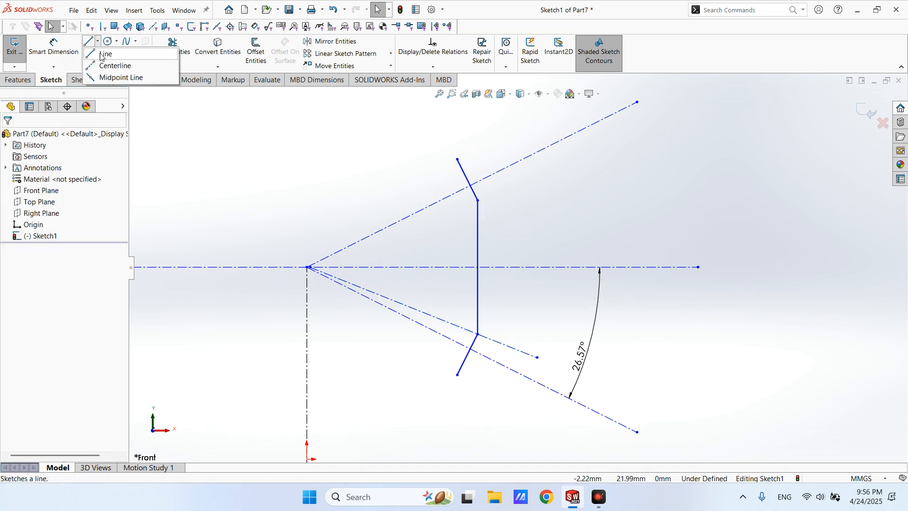
click(113, 64)
scroll(305, 269, down, 8)
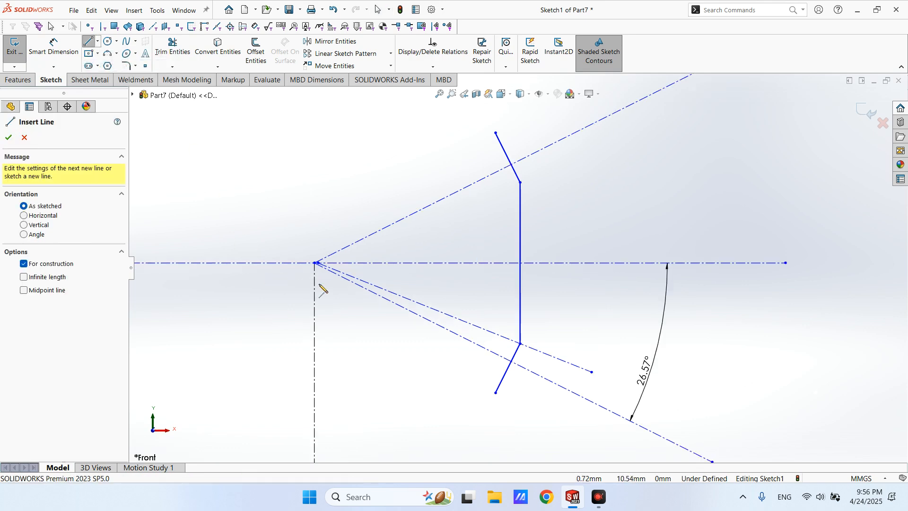
scroll(403, 254, down, 2)
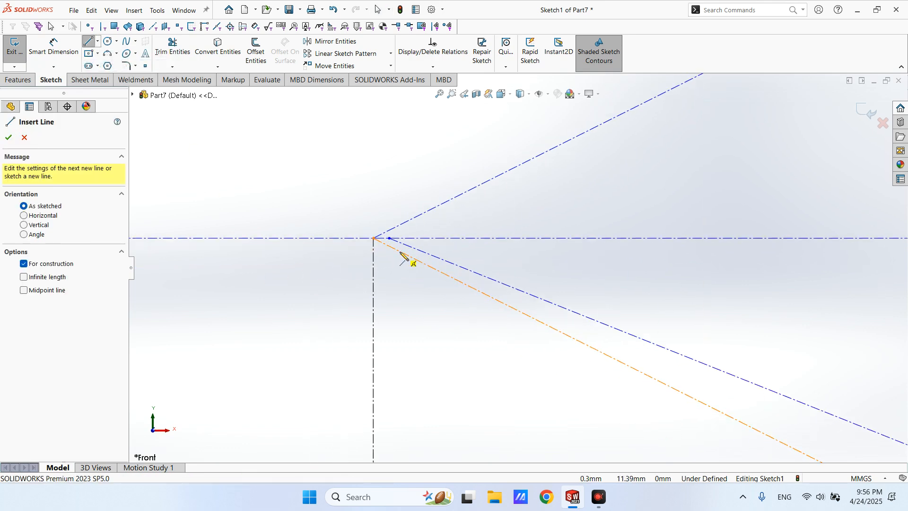
key(Escape)
- Attach the loose start point of the new sloping centerline to the apex where the other centerlines meet
click(374, 239)
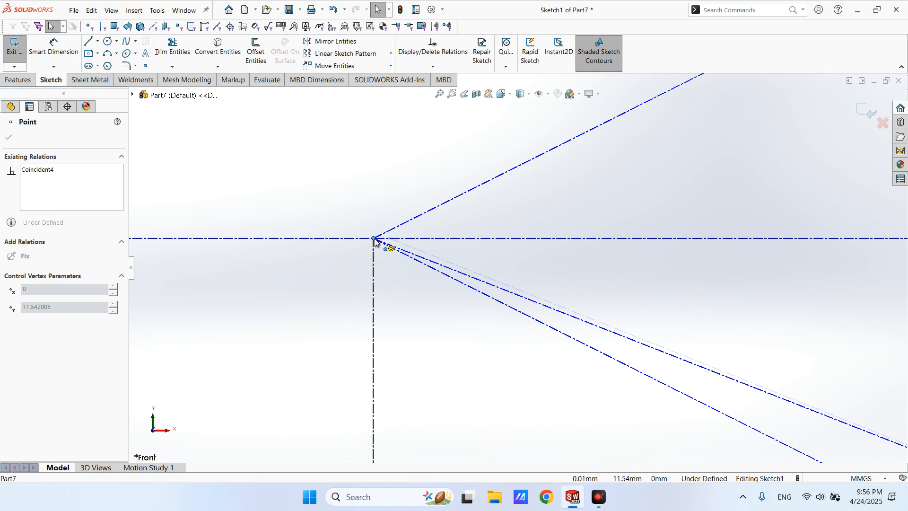
drag(374, 239, 373, 239)
scroll(388, 300, up, 12)
scroll(552, 267, down, 6)
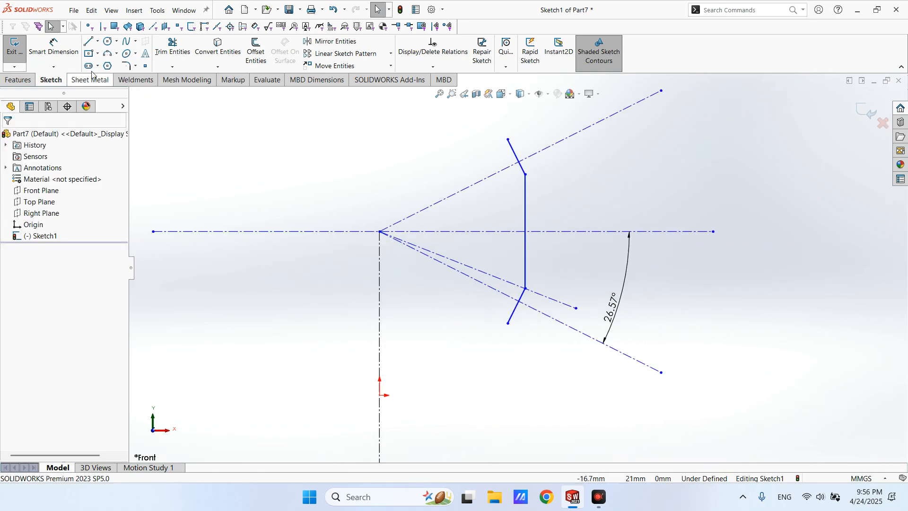
- Sketch a second centerline about 16.6 mm long from the apex, sloping down below the 26.57° centerline
click(97, 41)
click(113, 63)
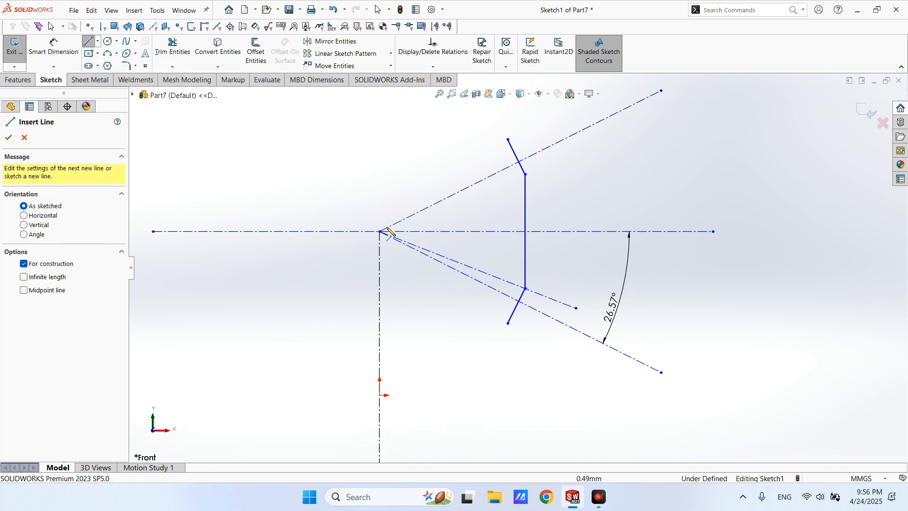
click(380, 232)
scroll(515, 343, down, 4)
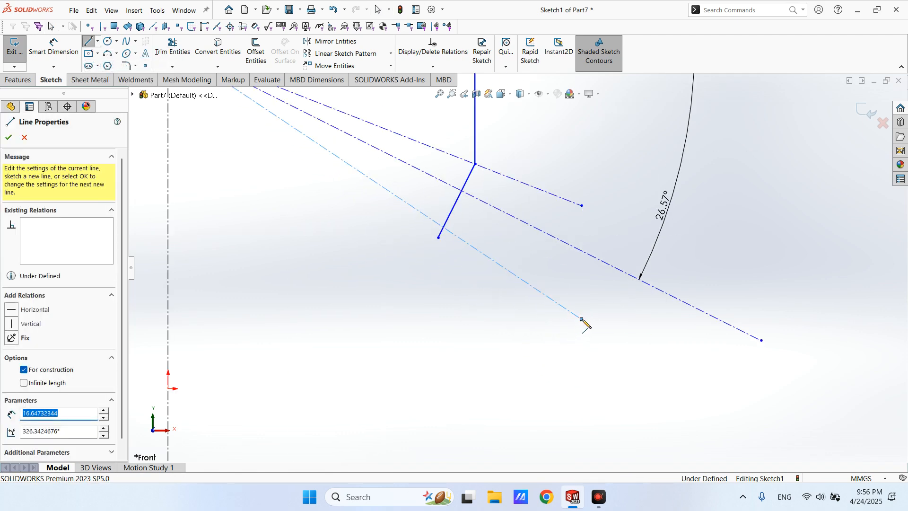
click(582, 318)
key(Escape)
- Make the free endpoint of the lower short slanted line coincident with the lowest centerline
click(495, 268)
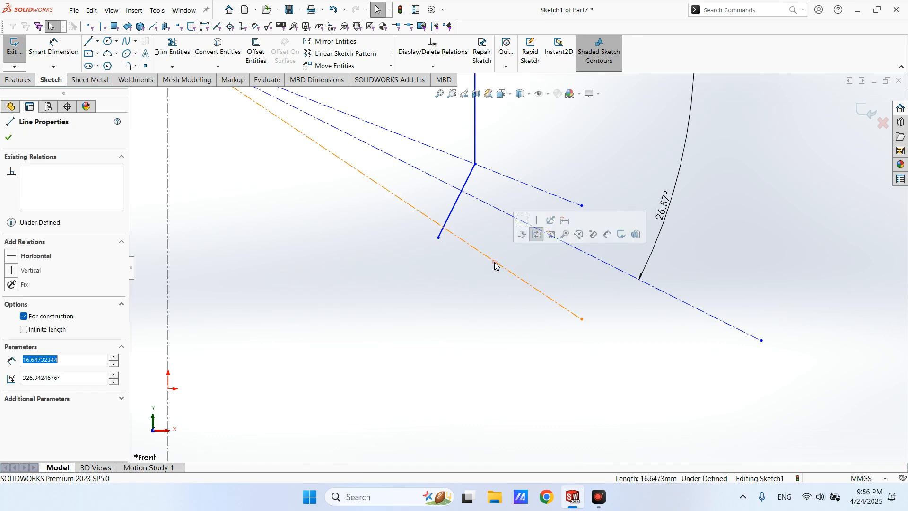
ctrl+click(438, 239)
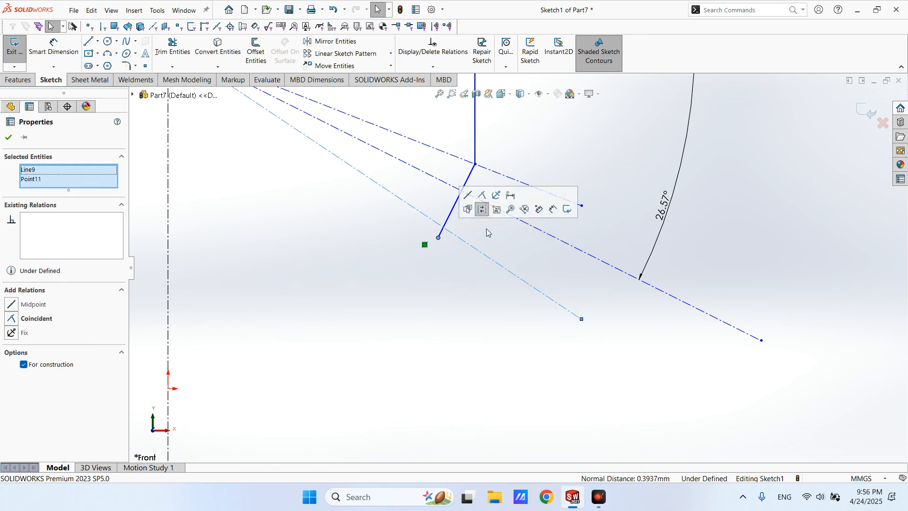
click(486, 212)
scroll(466, 307, up, 5)
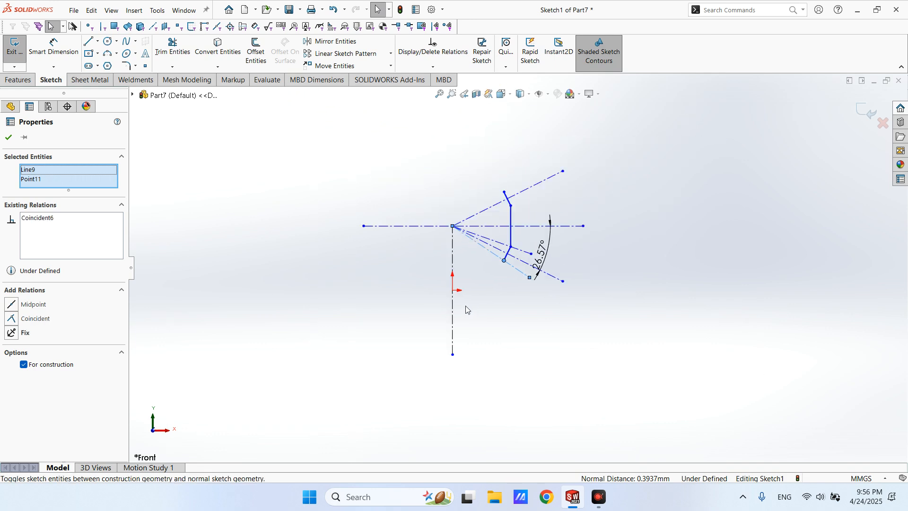
key(Escape)
- Mirror the two newly drawn sloping centerlines about the horizontal centerline, keeping the originals
scroll(540, 218, down, 3)
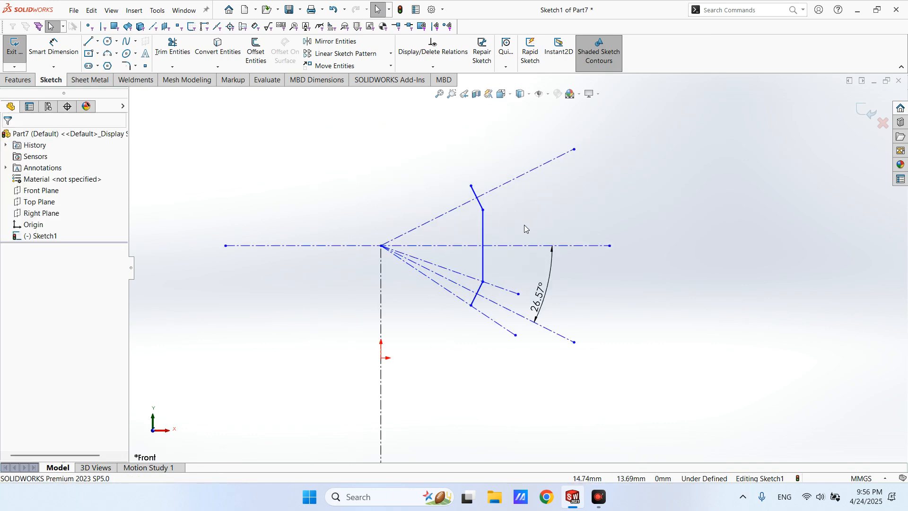
scroll(538, 258, down, 2)
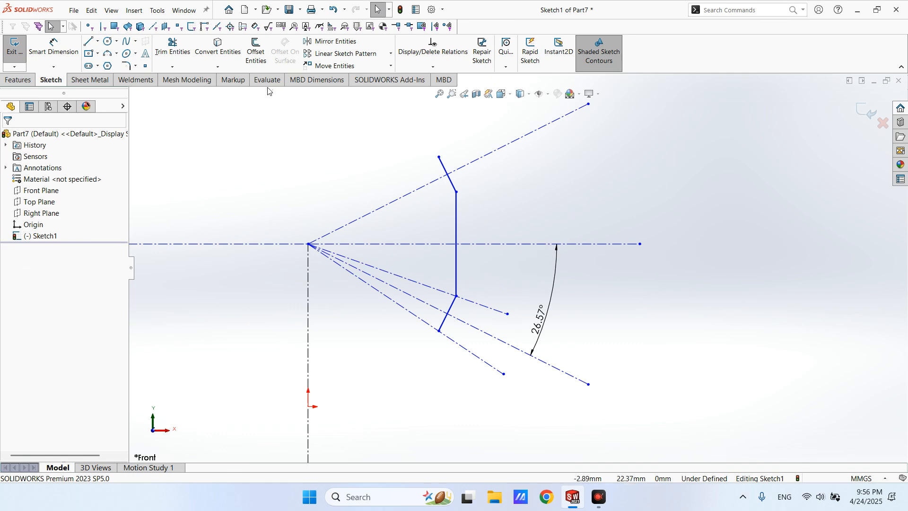
click(320, 44)
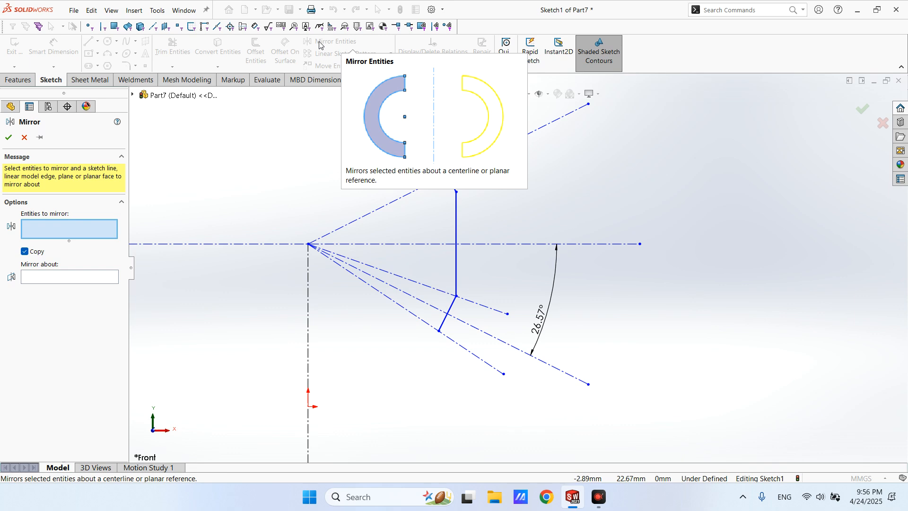
click(430, 289)
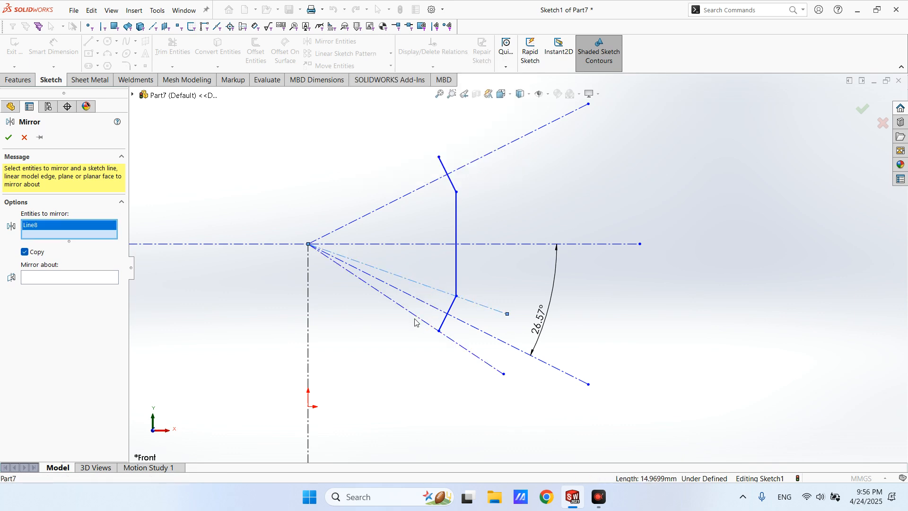
click(416, 321)
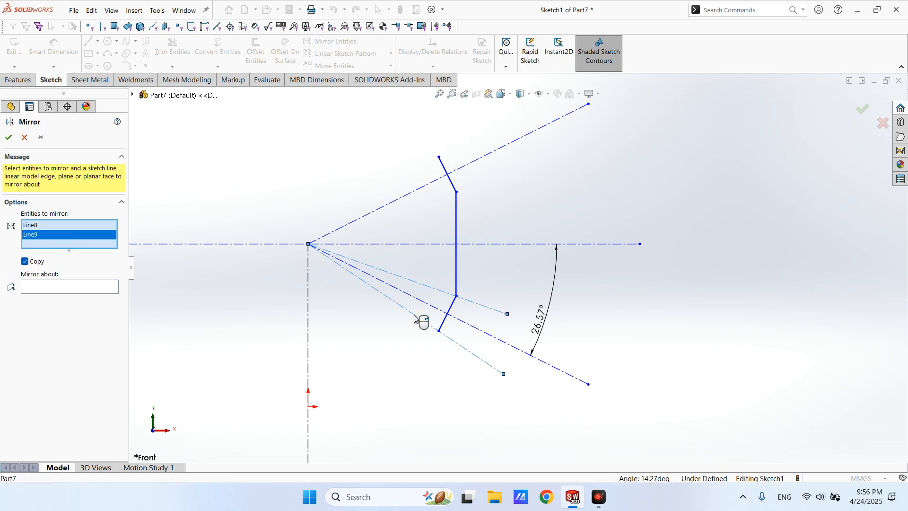
click(418, 244)
key(Return)
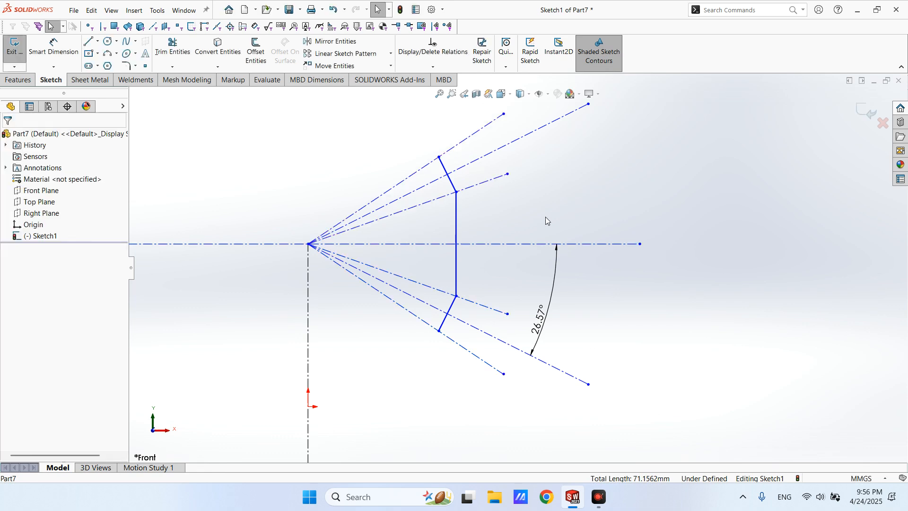
- Sketch a solid slanted line across the upper angled centerline and a connected vertical line down to the inner lower centerline, outside the first profile
scroll(546, 217, down, 1)
click(90, 41)
scroll(450, 109, down, 2)
scroll(486, 180, up, 3)
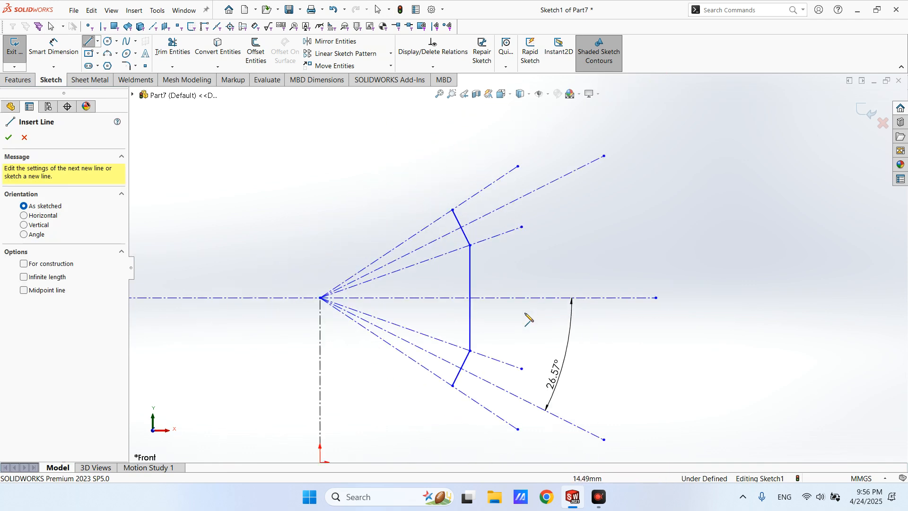
scroll(520, 317, down, 3)
scroll(416, 176, up, 4)
scroll(473, 179, down, 3)
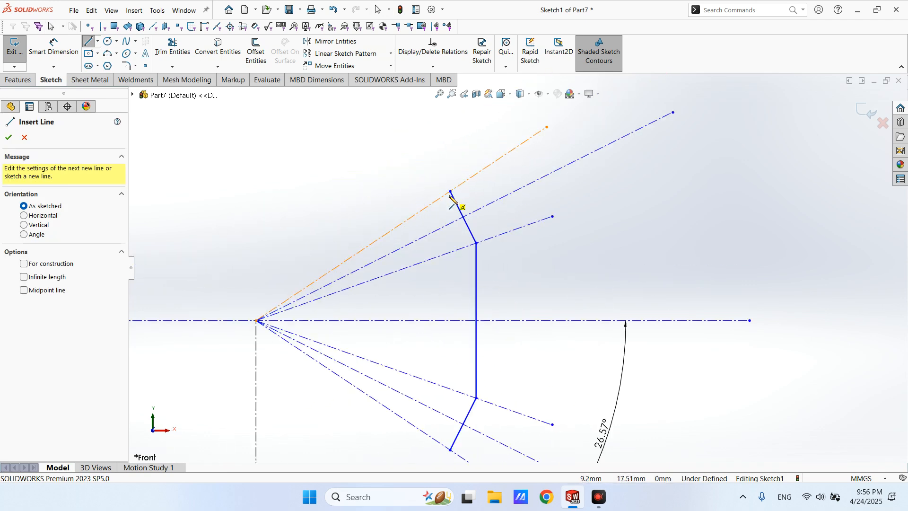
drag(451, 193, 504, 193)
click(517, 230)
scroll(532, 326, up, 2)
scroll(523, 336, down, 3)
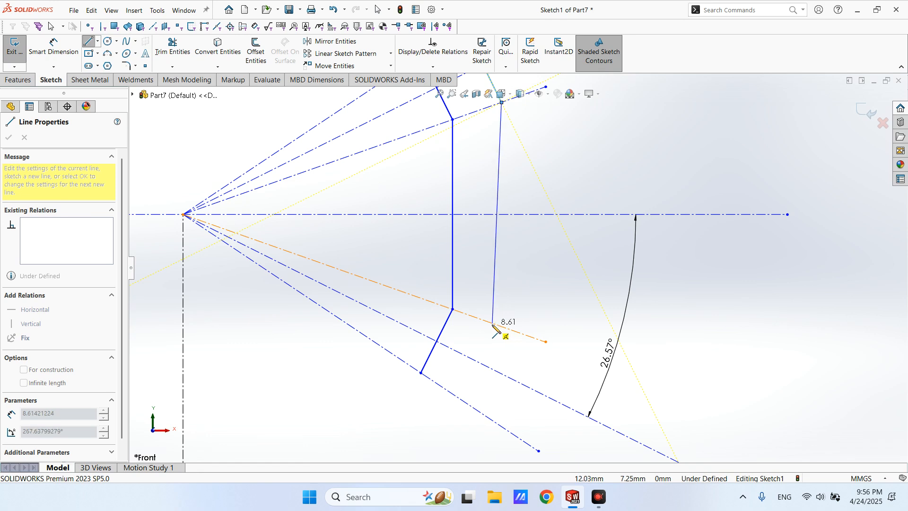
click(502, 326)
- Continue from the outer vertical line's lower end with a slanted line about 3.2 mm long, ending on the lowest centerline
scroll(496, 341, down, 7)
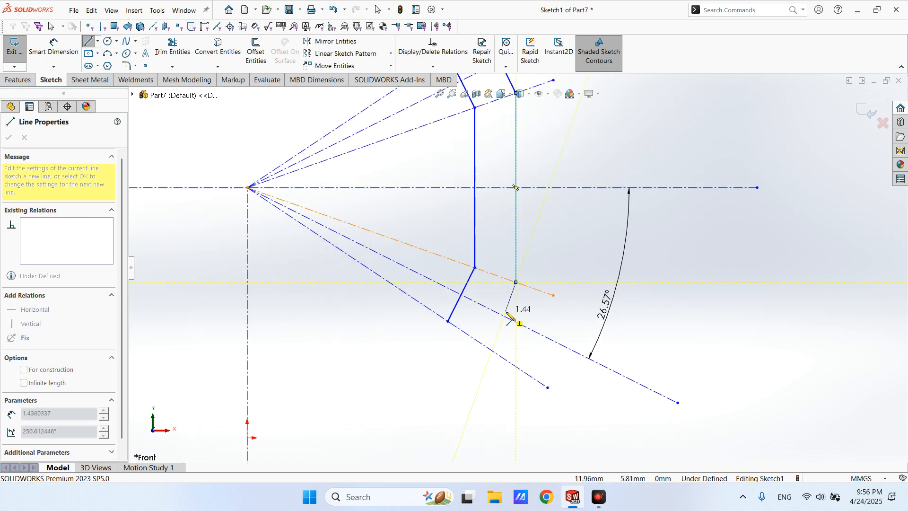
scroll(491, 326, up, 3)
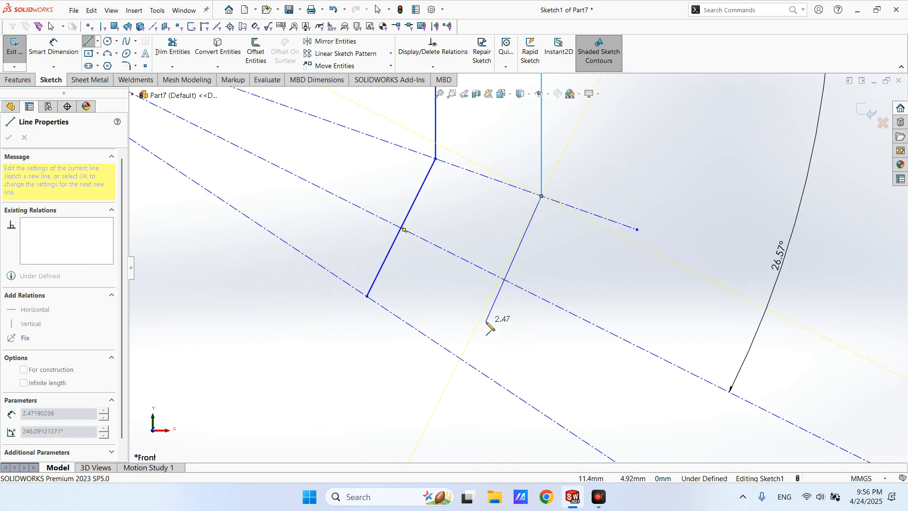
scroll(482, 331, down, 2)
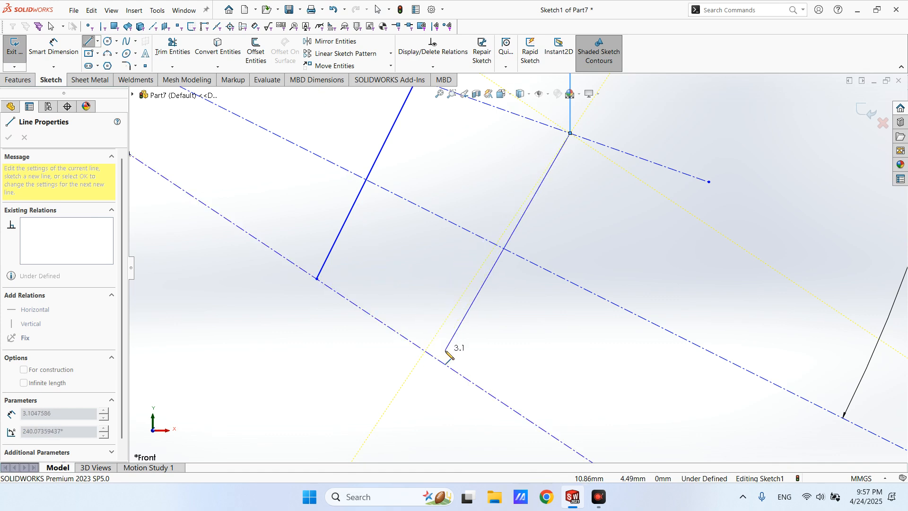
scroll(469, 364, down, 2)
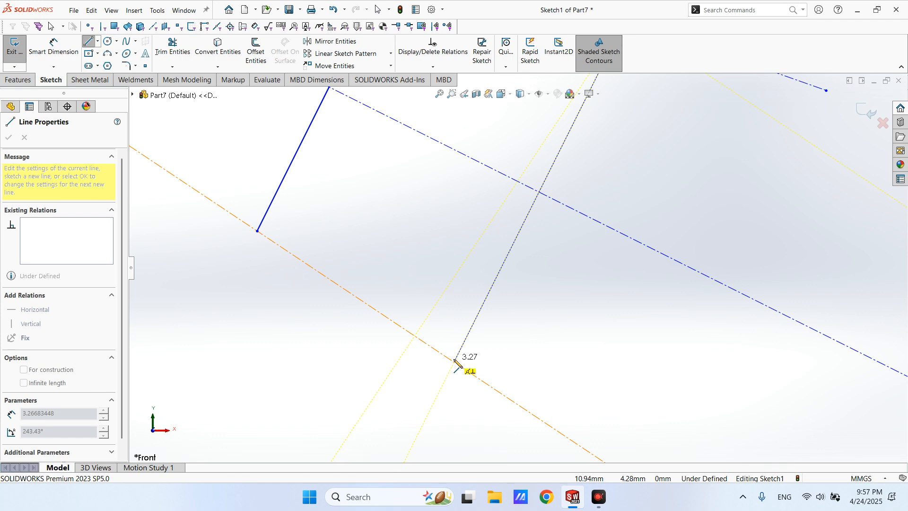
click(430, 346)
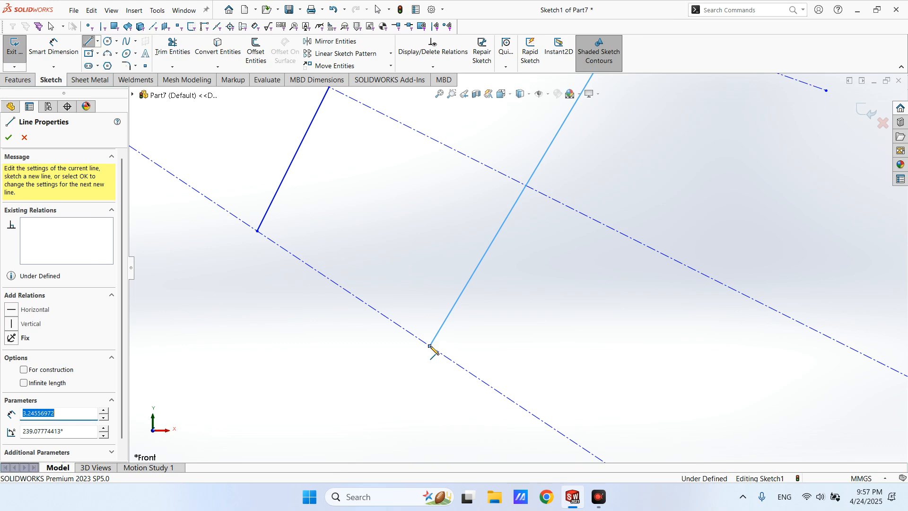
key(Escape)
scroll(507, 246, up, 4)
scroll(546, 213, up, 3)
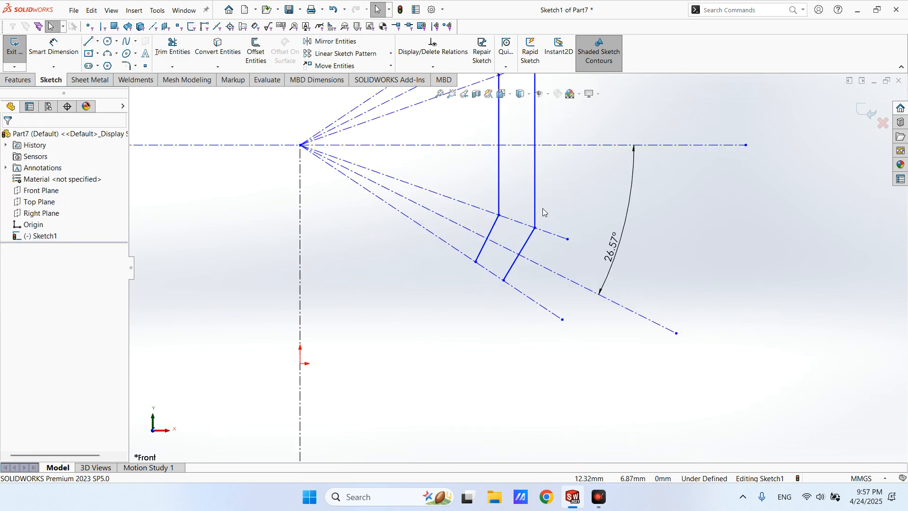
- Close the lower end of the profile with a line about 1.77 mm long along the lowest centerline
click(91, 45)
scroll(527, 323, down, 3)
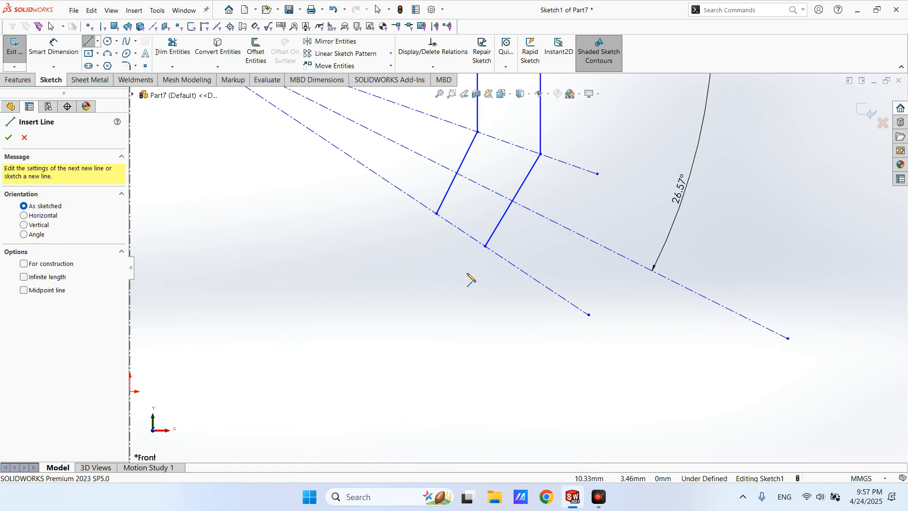
drag(436, 214, 485, 246)
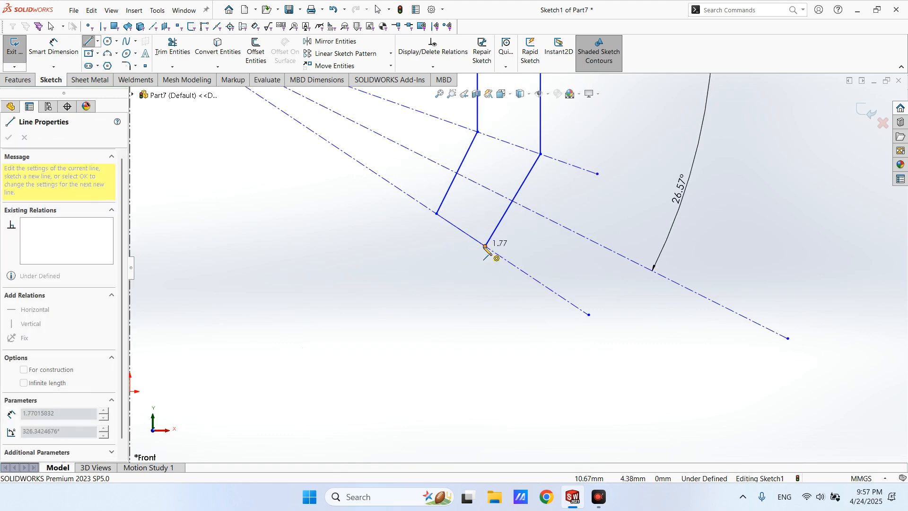
click(485, 246)
scroll(487, 253, up, 6)
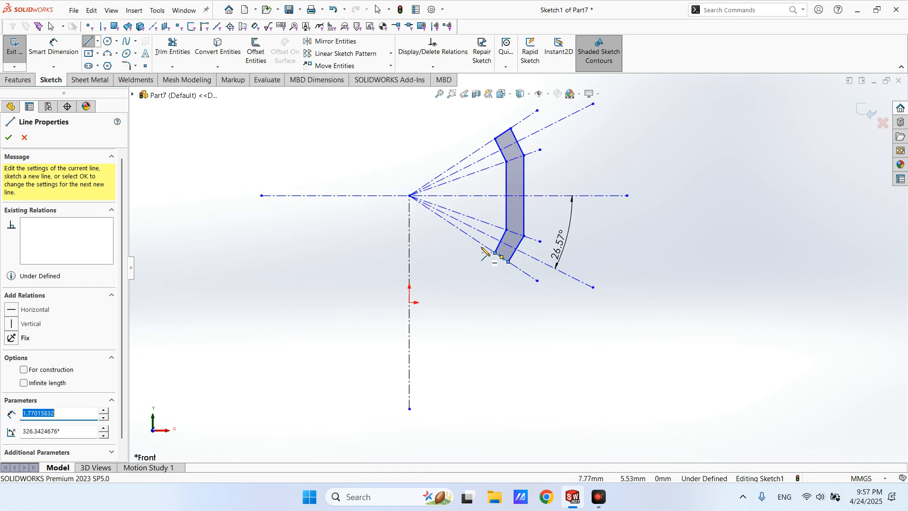
scroll(538, 171, down, 3)
key(Escape)
- Make the upper outer and inner slanted lines of the profile parallel
scroll(549, 209, down, 3)
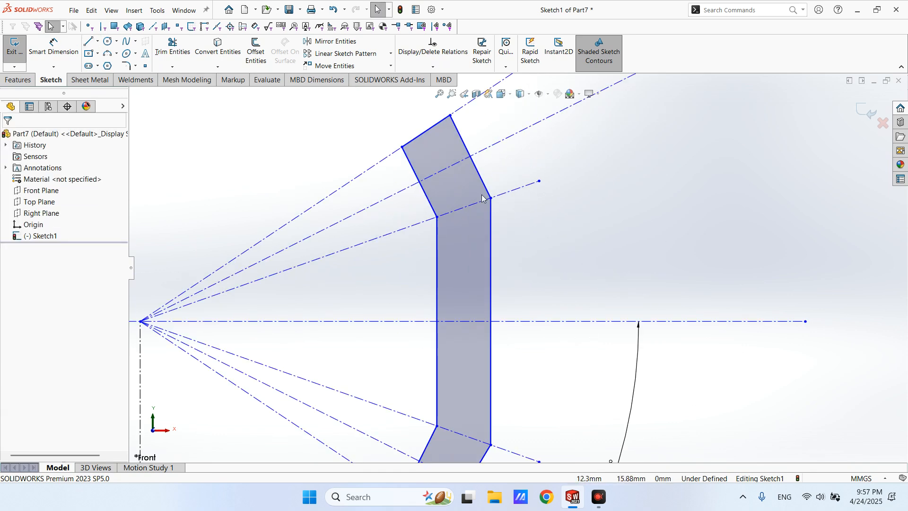
click(475, 174)
ctrl+click(419, 181)
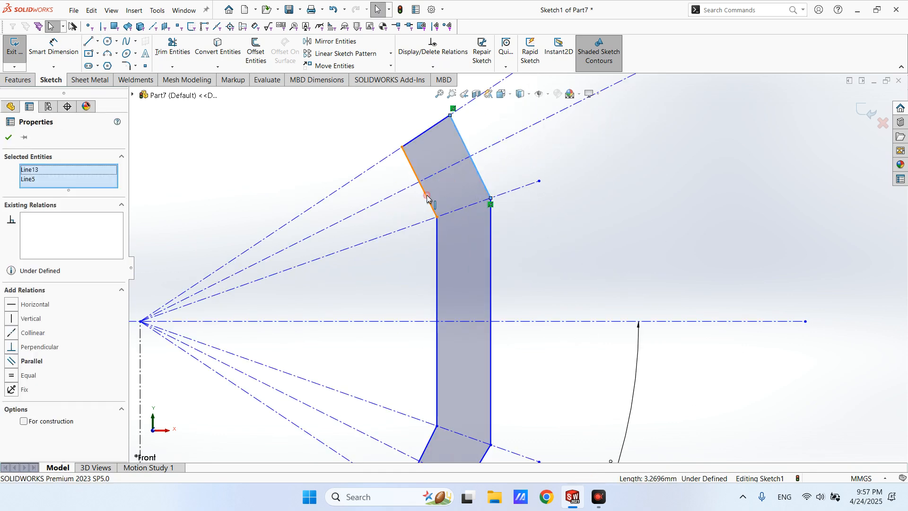
click(516, 157)
click(558, 269)
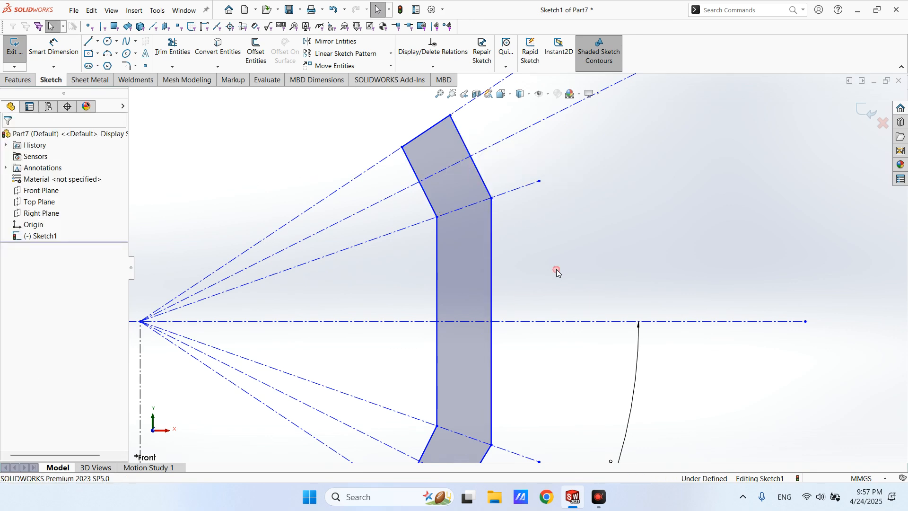
- Make the outer and inner vertical lines of the profile parallel
scroll(517, 269, up, 3)
click(502, 274)
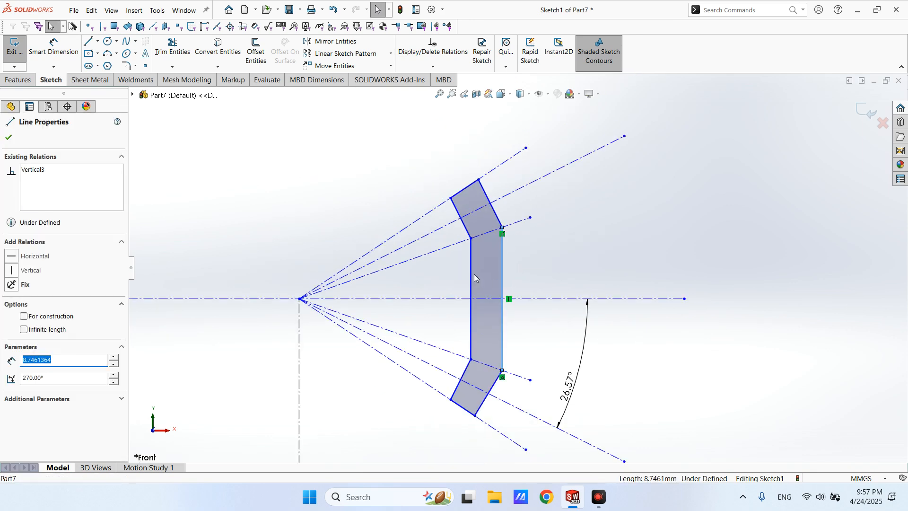
ctrl+click(473, 271)
click(556, 231)
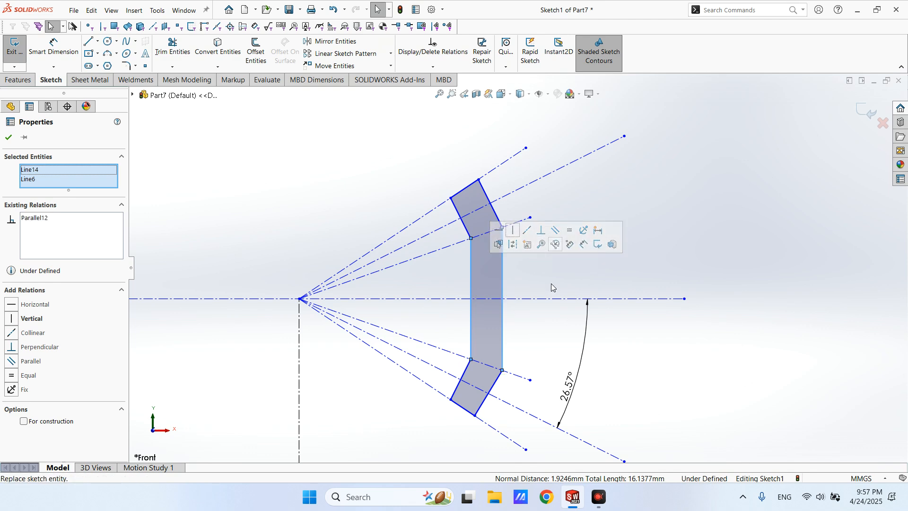
click(547, 284)
- Make the lower outer and inner slanted lines of the profile parallel
click(495, 384)
ctrl+click(462, 378)
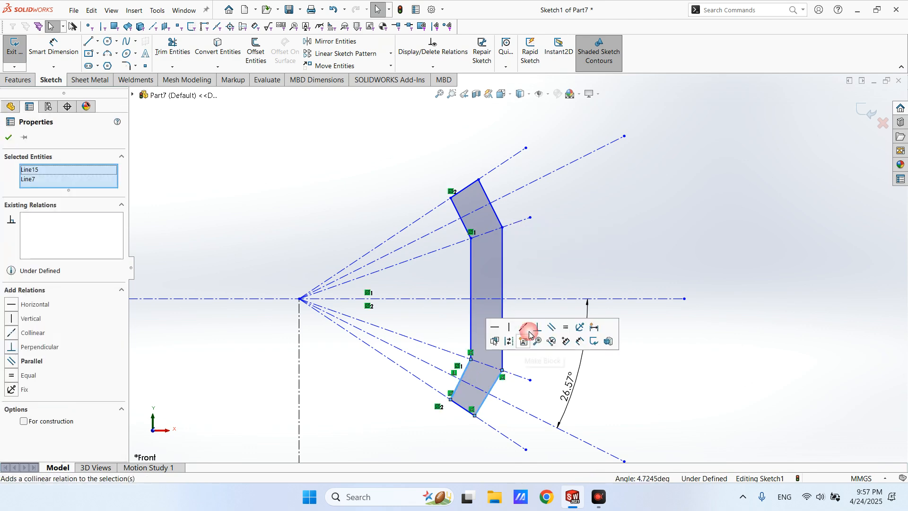
click(537, 328)
click(538, 223)
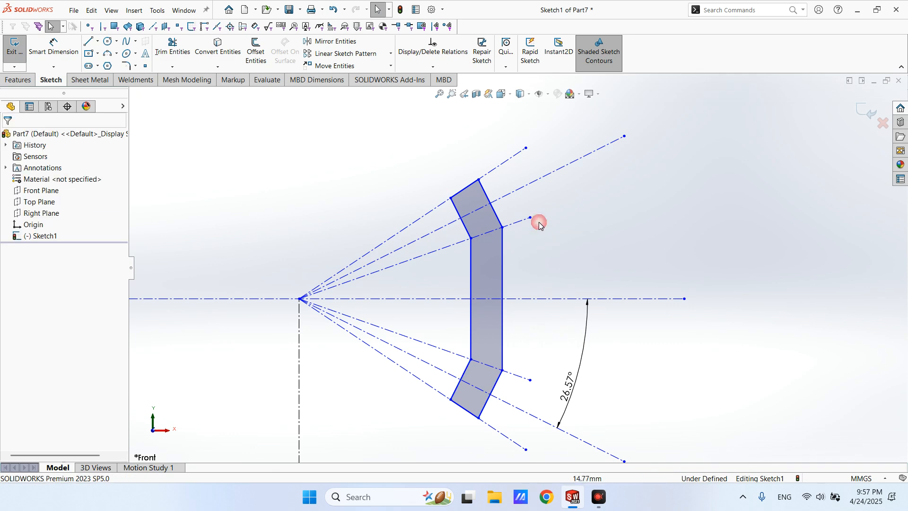
- Shorten the middle upper centerline to about 21.7 mm by moving its free endpoint toward the profile
scroll(501, 211, down, 3)
scroll(500, 211, down, 1)
click(563, 207)
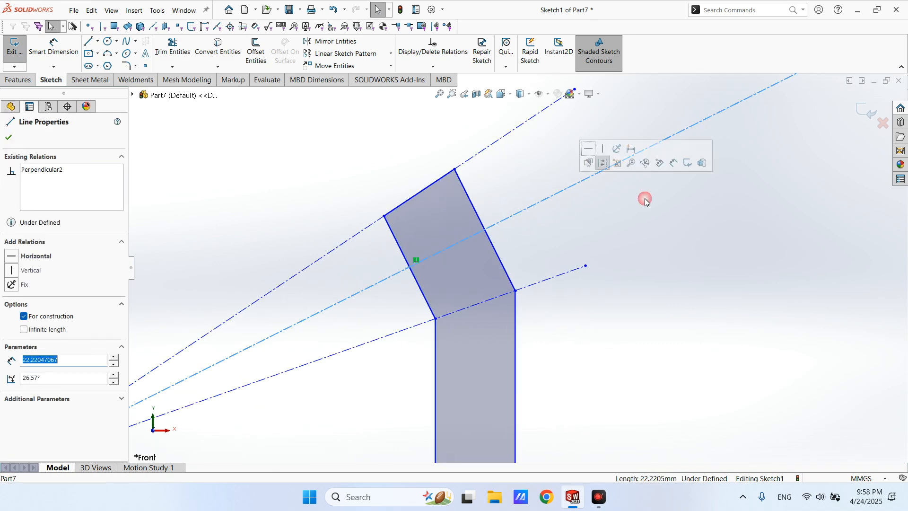
scroll(710, 183, up, 3)
click(711, 184)
scroll(631, 188, down, 2)
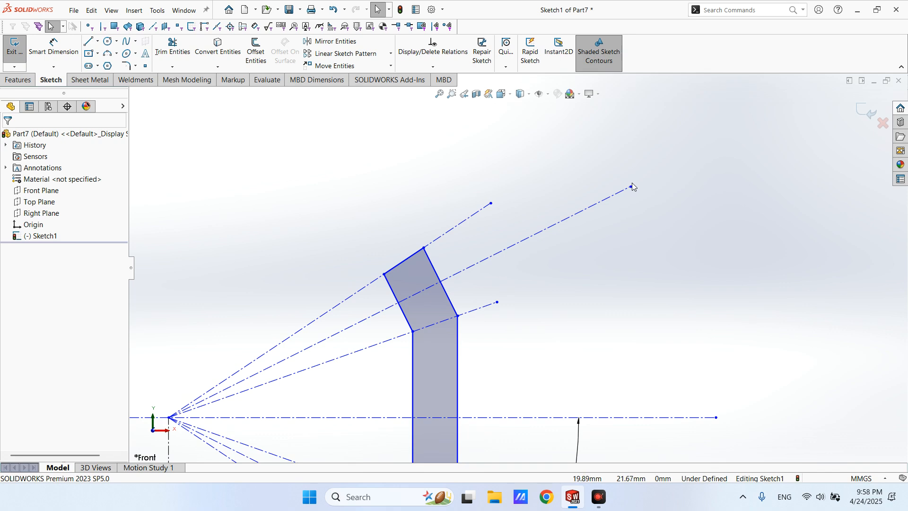
mouse_move(632, 184)
mouse_down()
mouse_move(634, 209)
mouse_move(623, 192)
mouse_up()
scroll(456, 292, down, 2)
- Examine the existing relations of the middle angled centerlines above and below the horizontal centerline
click(439, 275)
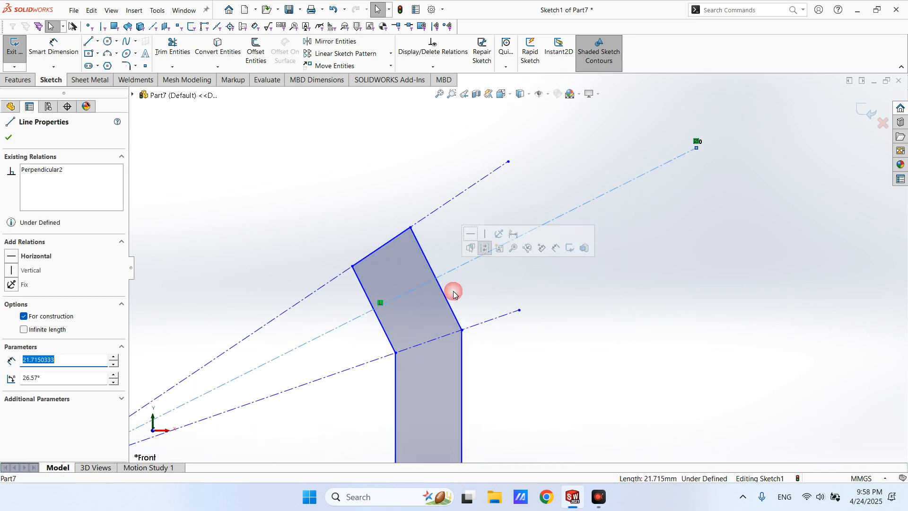
scroll(462, 294, up, 3)
scroll(463, 291, up, 1)
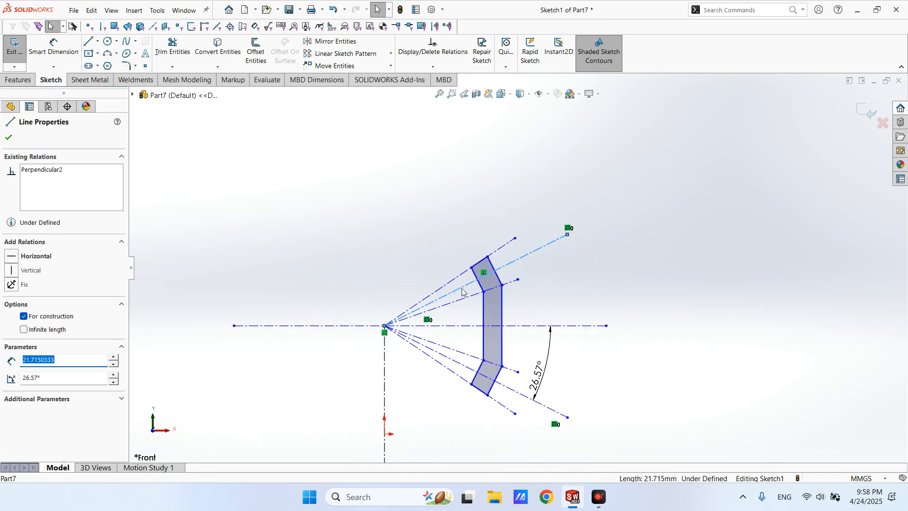
click(410, 237)
scroll(532, 308, down, 2)
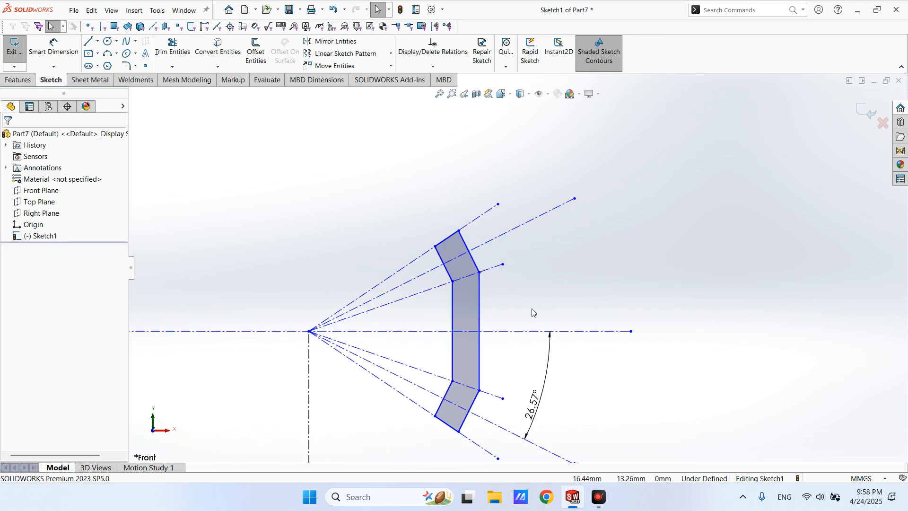
scroll(487, 393, down, 3)
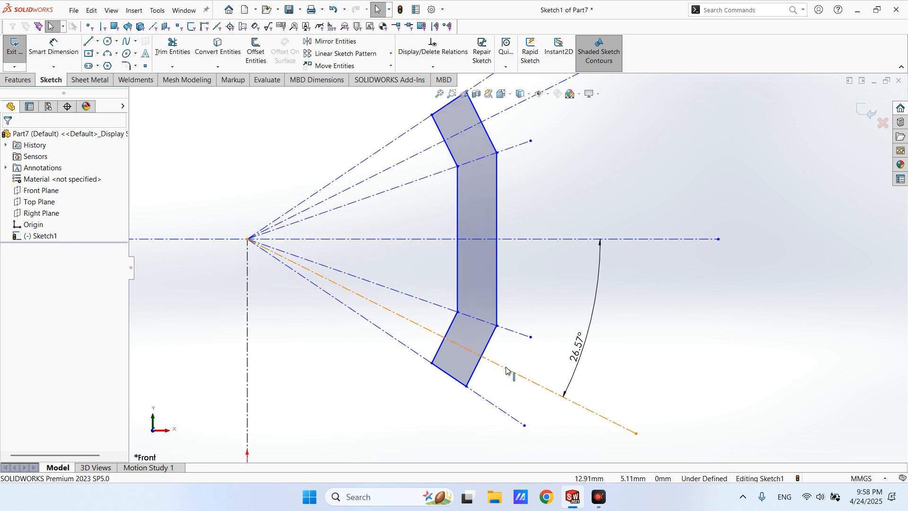
click(506, 370)
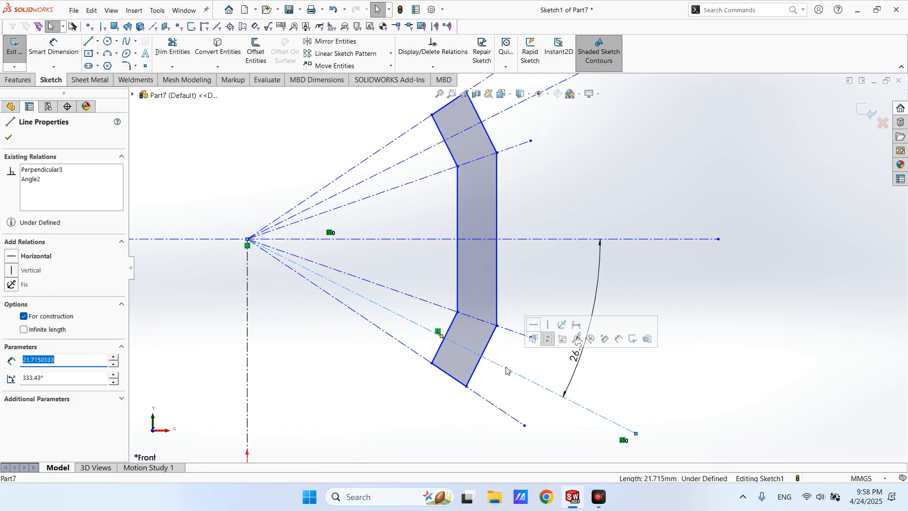
scroll(575, 197, down, 2)
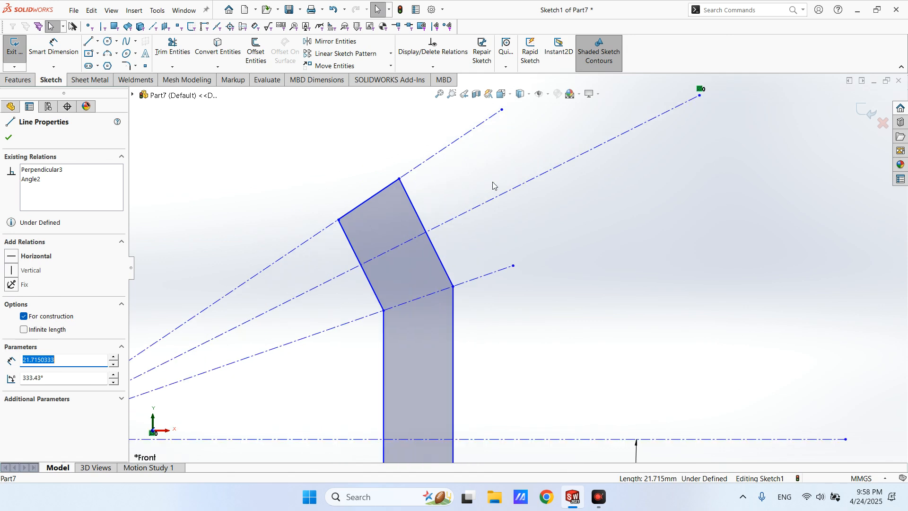
click(478, 180)
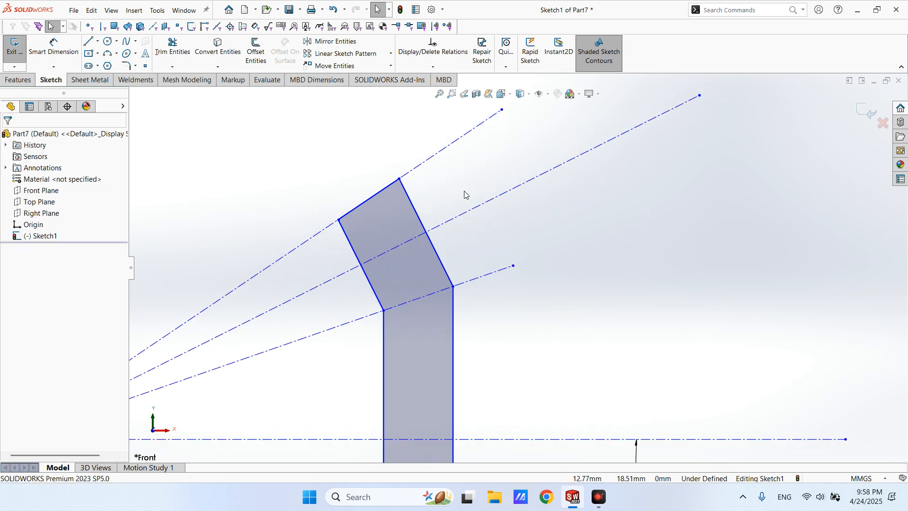
click(145, 66)
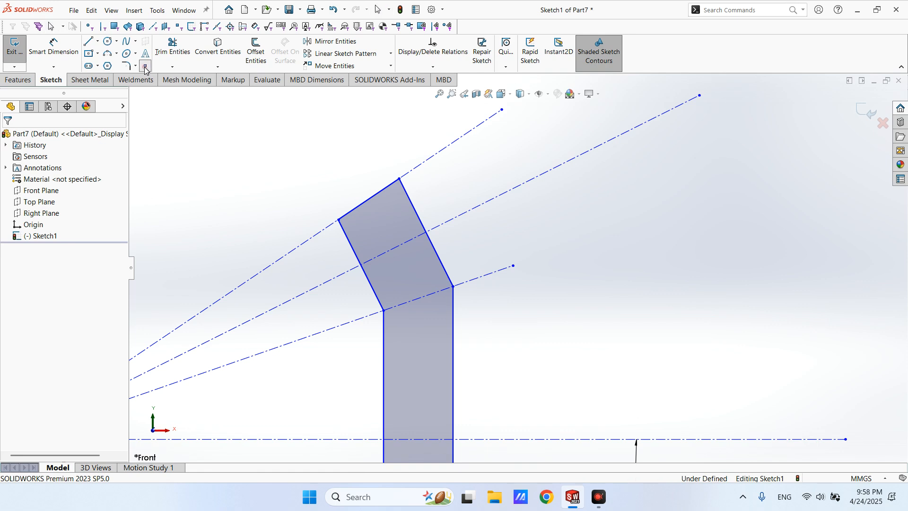
scroll(235, 178, up, 3)
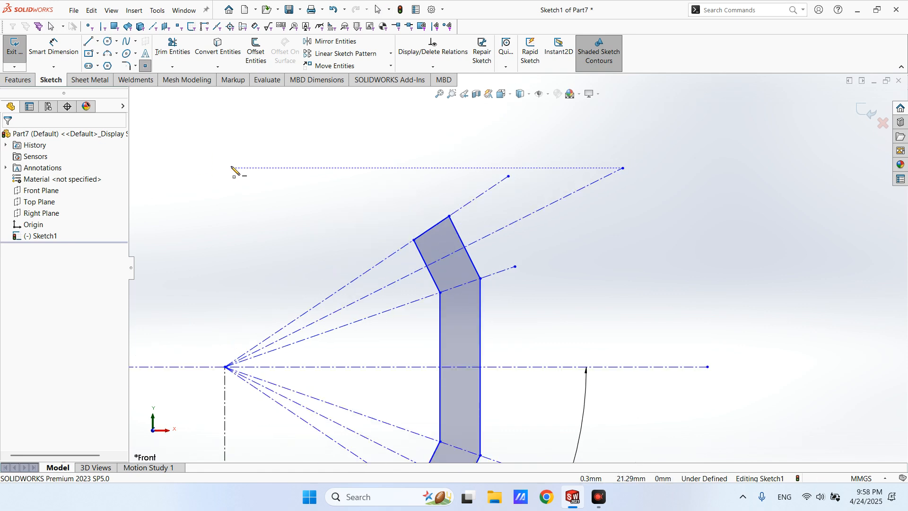
scroll(566, 368, down, 2)
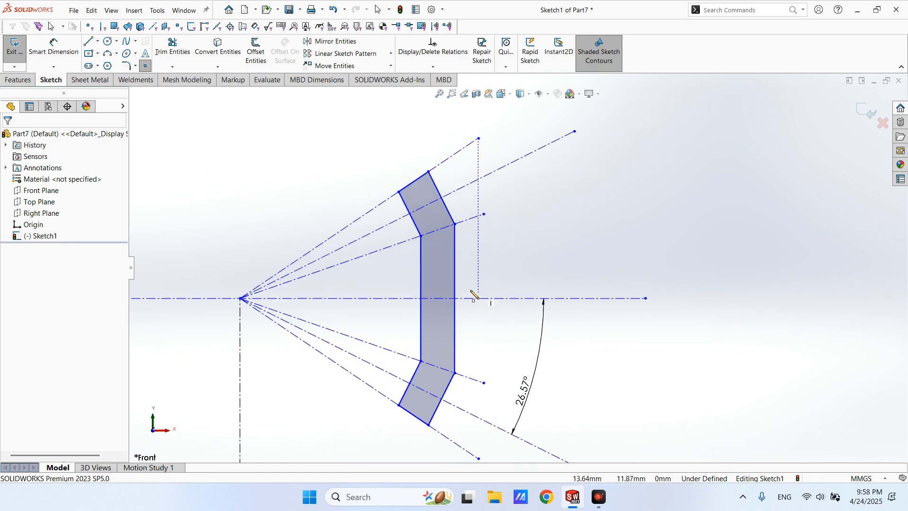
scroll(473, 297, down, 2)
scroll(457, 174, down, 4)
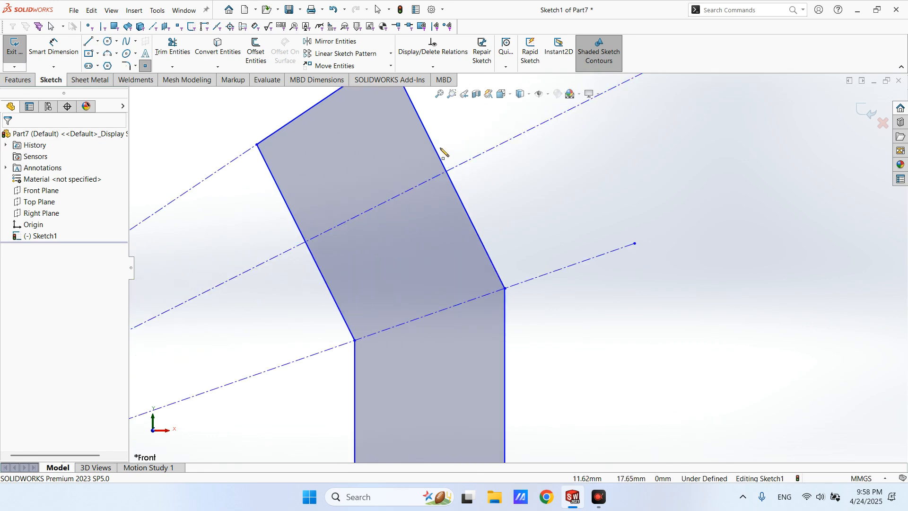
scroll(463, 184, down, 2)
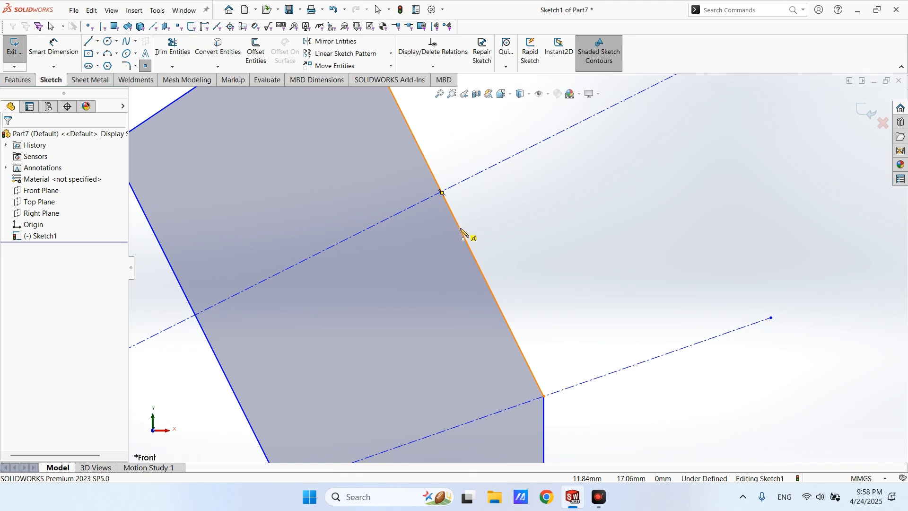
key(Escape)
- Shorten the middle upper centerline to about 16.1 mm by moving its free endpoint closer to the profile
scroll(497, 187, up, 3)
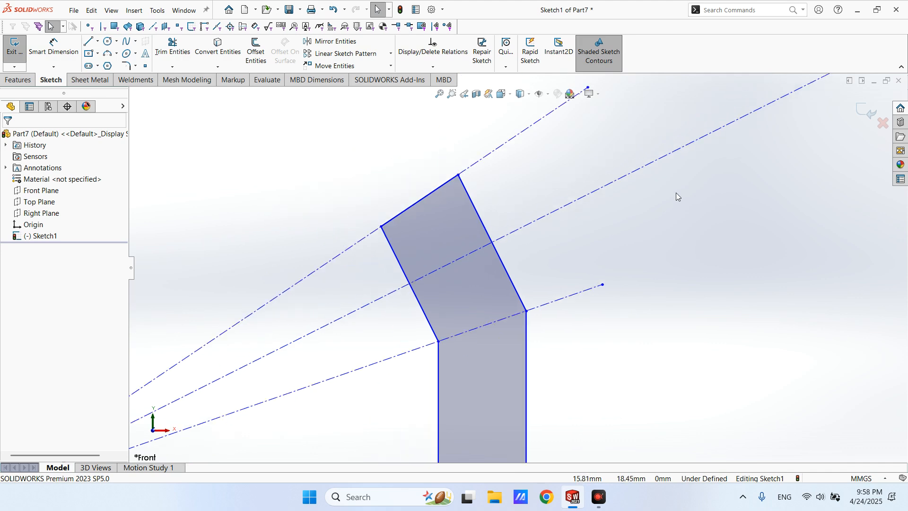
mouse_move(785, 103)
mouse_down()
mouse_move(695, 125)
mouse_move(655, 156)
mouse_move(584, 178)
mouse_up()
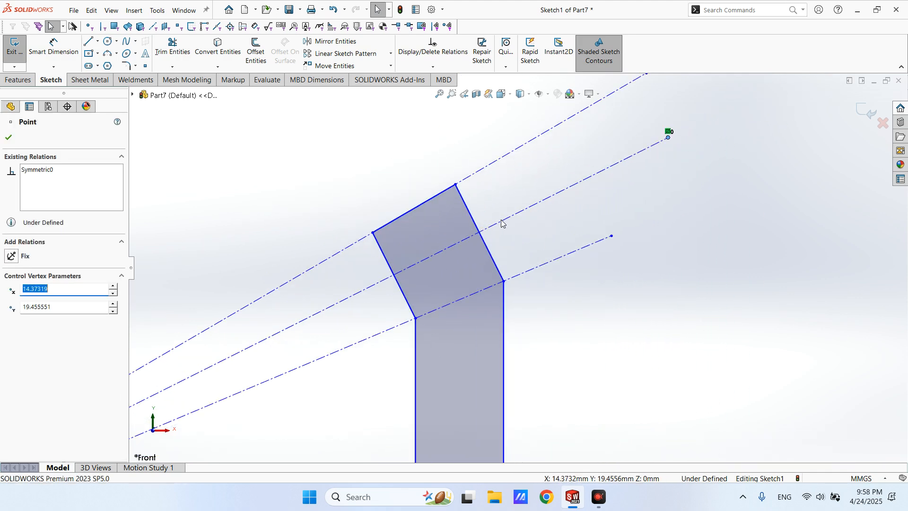
click(474, 220)
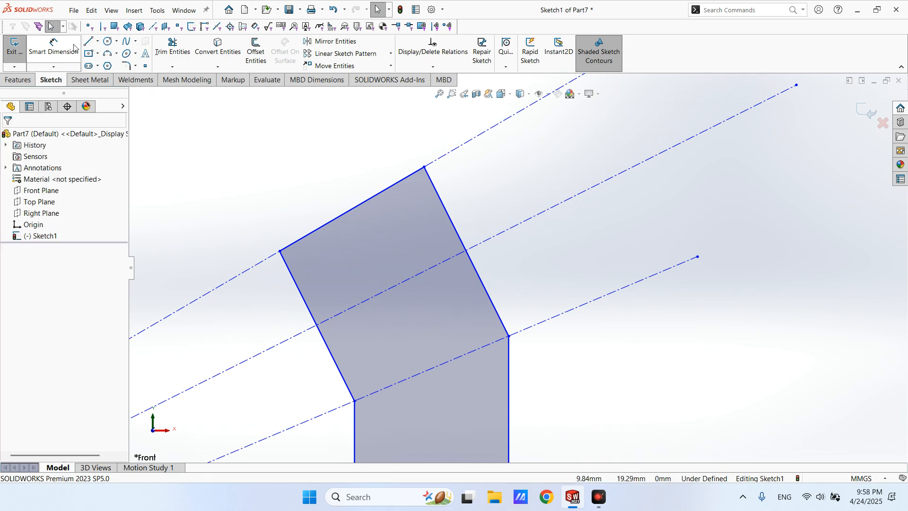
- Place a sketch point on the upper outer slanted line and constrain it to that line's intersection with the middle upper centerline
click(145, 66)
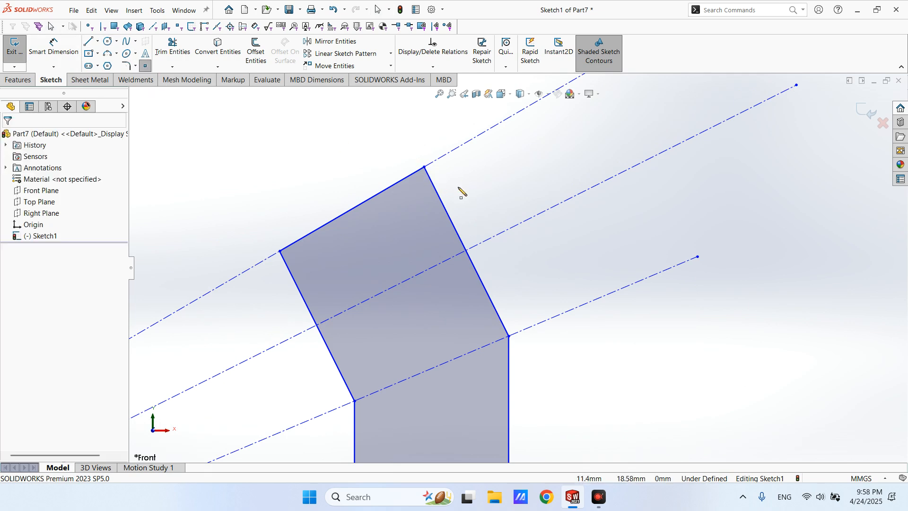
click(458, 235)
key(Escape)
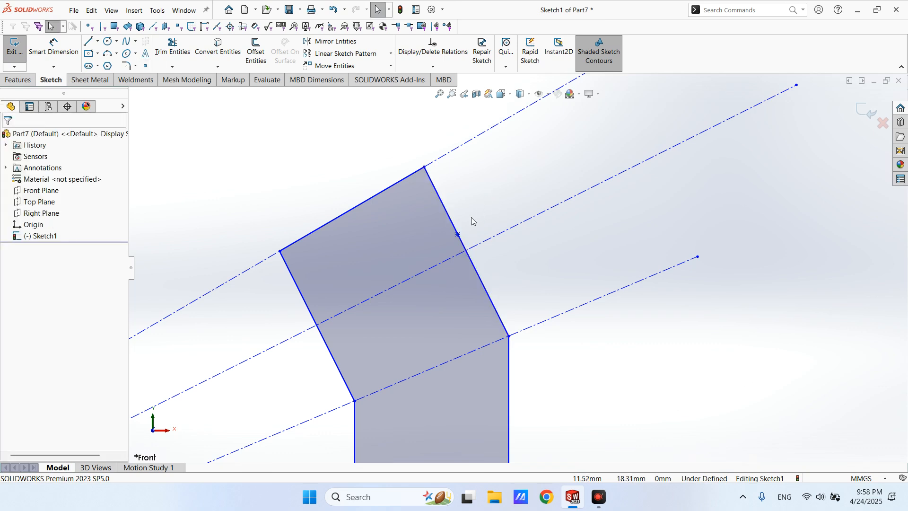
click(458, 234)
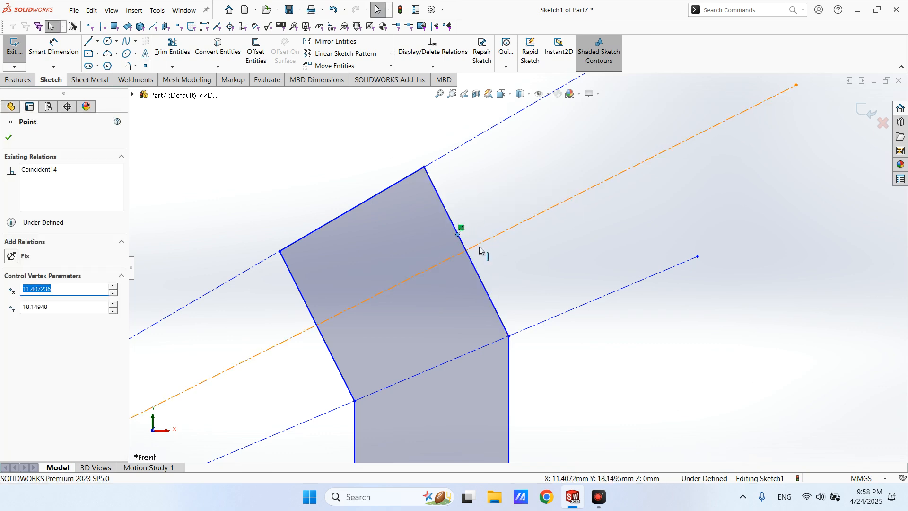
ctrl+click(474, 264)
ctrl+click(474, 264)
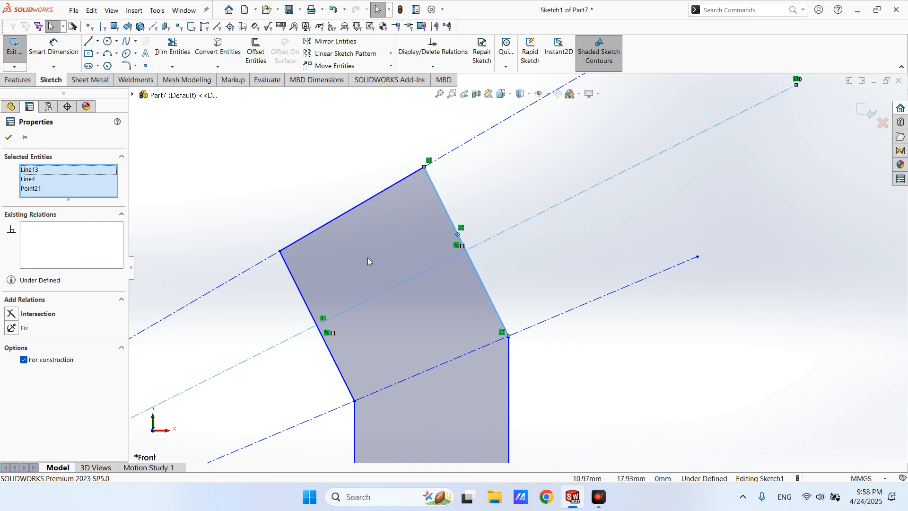
click(12, 315)
key(Escape)
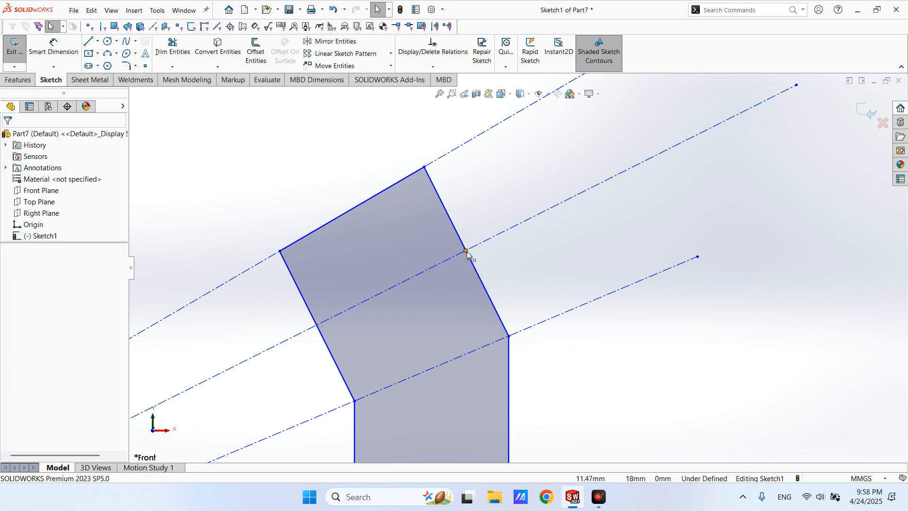
- Place a sketch point on the profile's lower outer slanted line, close to the middle lower centerline
click(452, 258)
scroll(544, 248, up, 15)
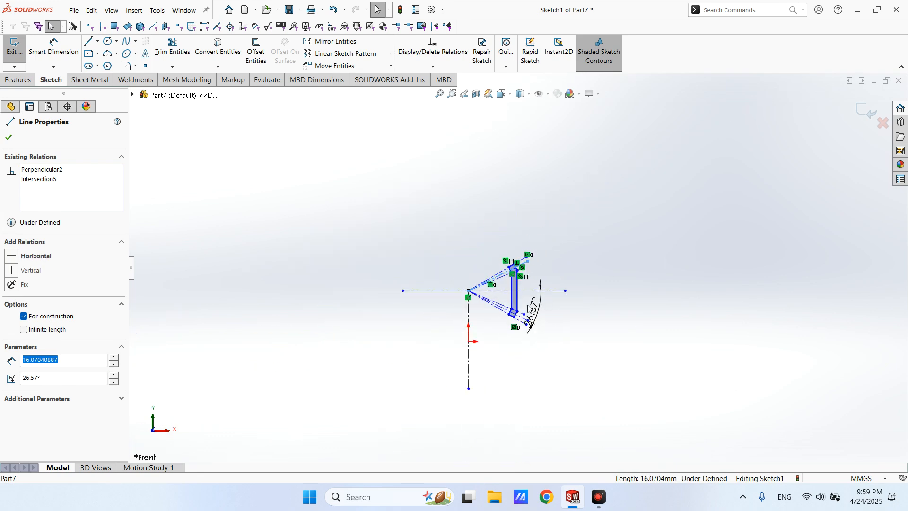
scroll(532, 314, down, 10)
key(Escape)
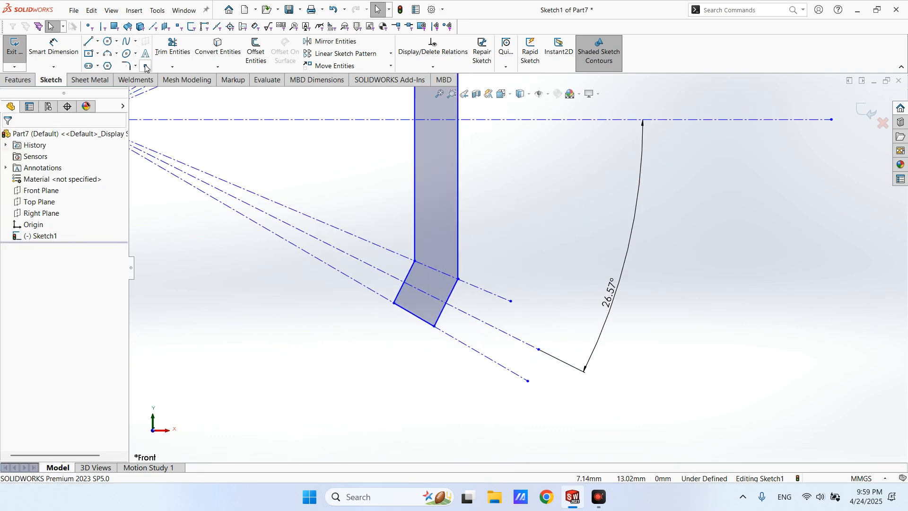
click(145, 67)
scroll(455, 300, down, 7)
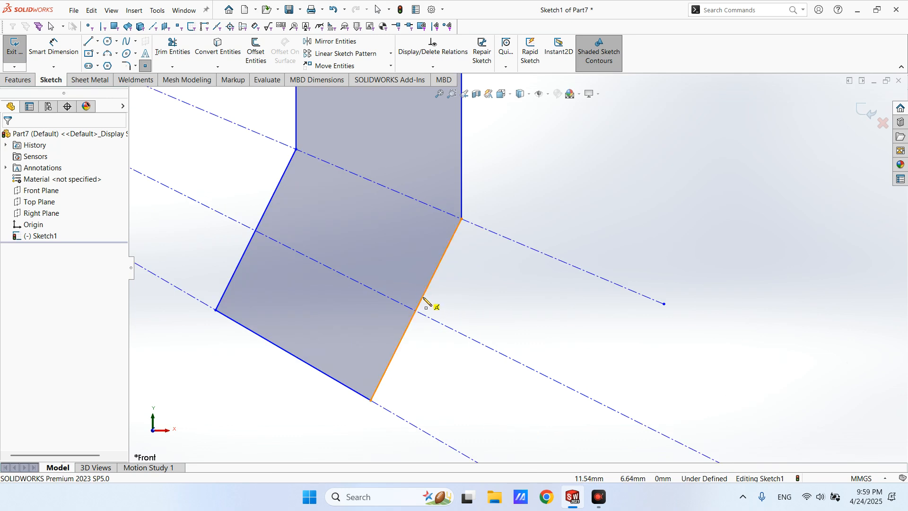
click(423, 298)
key(Escape)
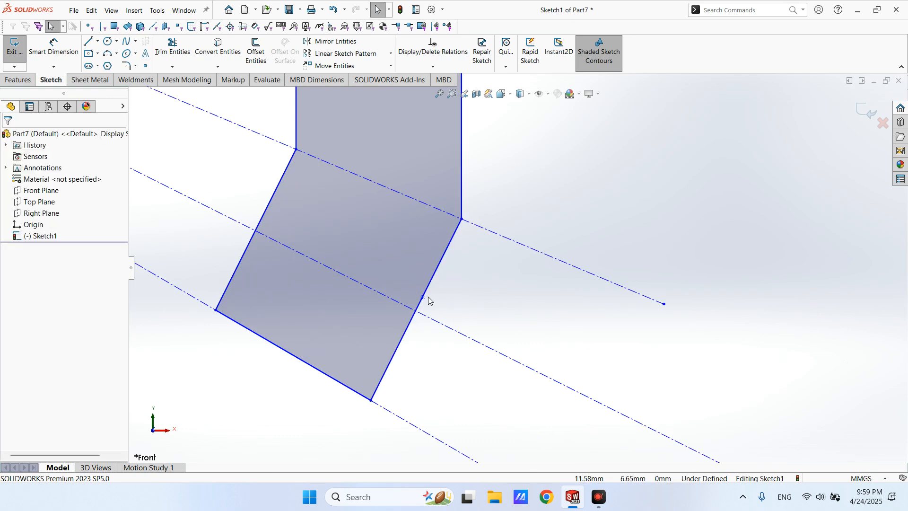
- Constrain the new lower point to the intersection of the lower outer slanted line and the middle lower centerline
click(423, 297)
click(424, 320)
ctrl+click(423, 297)
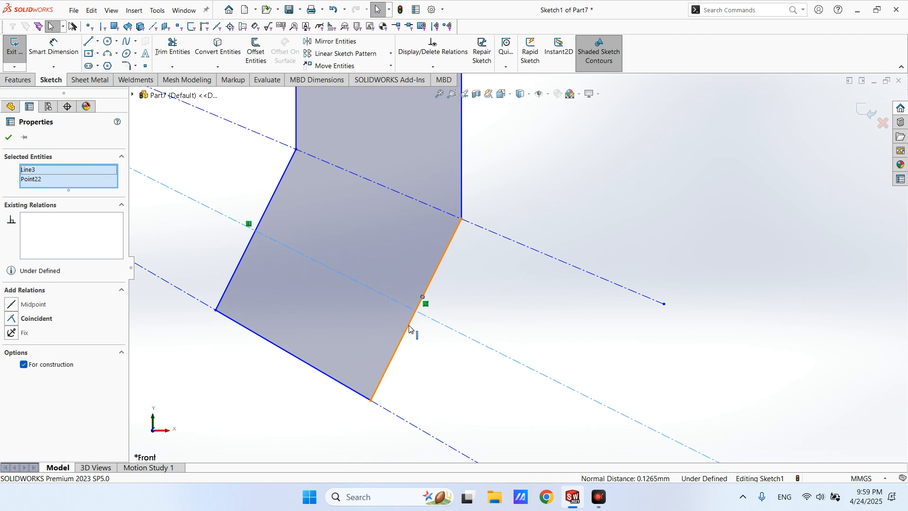
ctrl+click(410, 323)
click(14, 314)
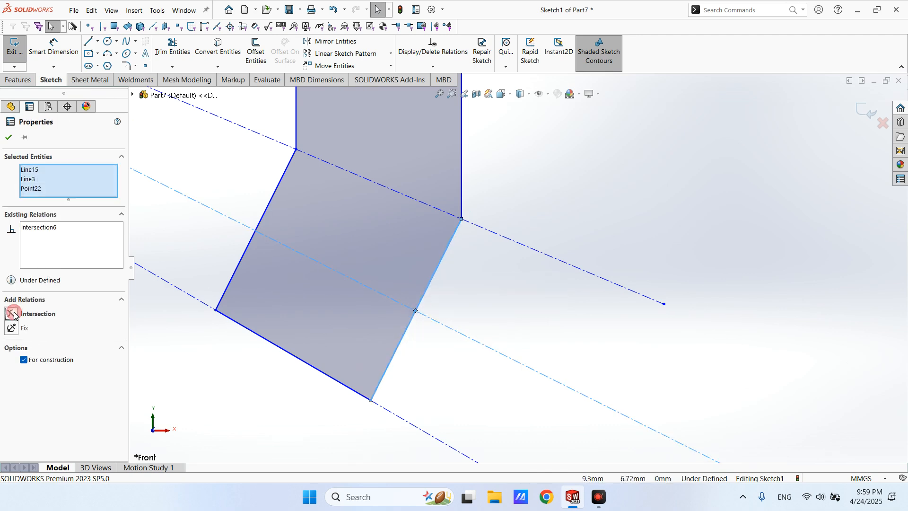
- Dimension the vertical distance between the upper and lower intersection points as 60 mm
scroll(657, 211, up, 6)
scroll(548, 191, down, 3)
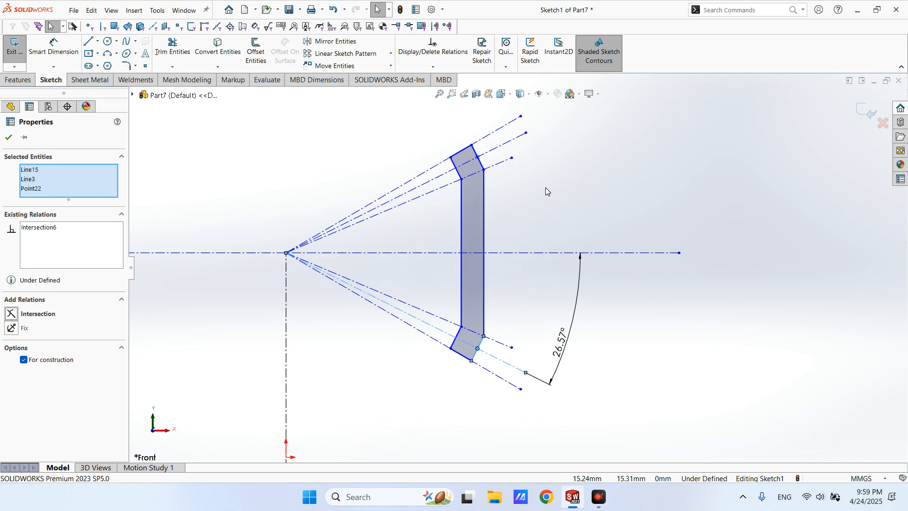
click(533, 185)
click(63, 52)
click(478, 156)
click(478, 349)
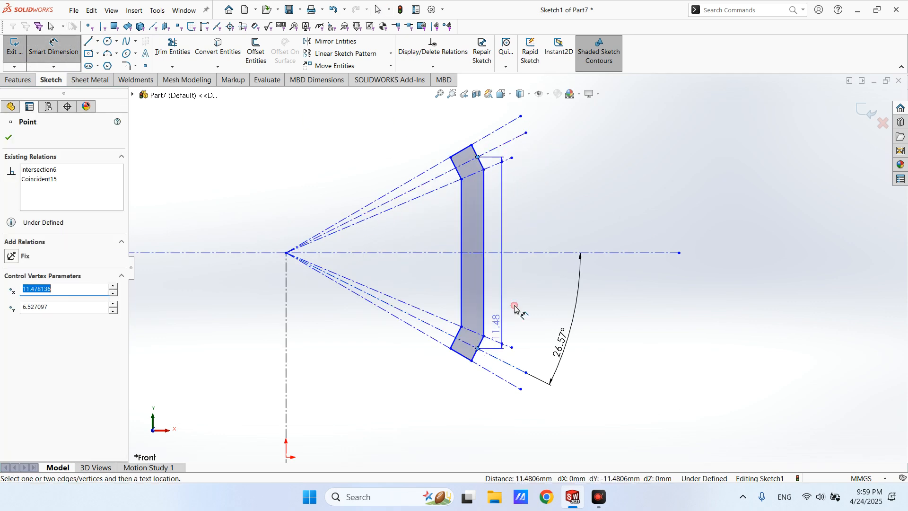
click(544, 240)
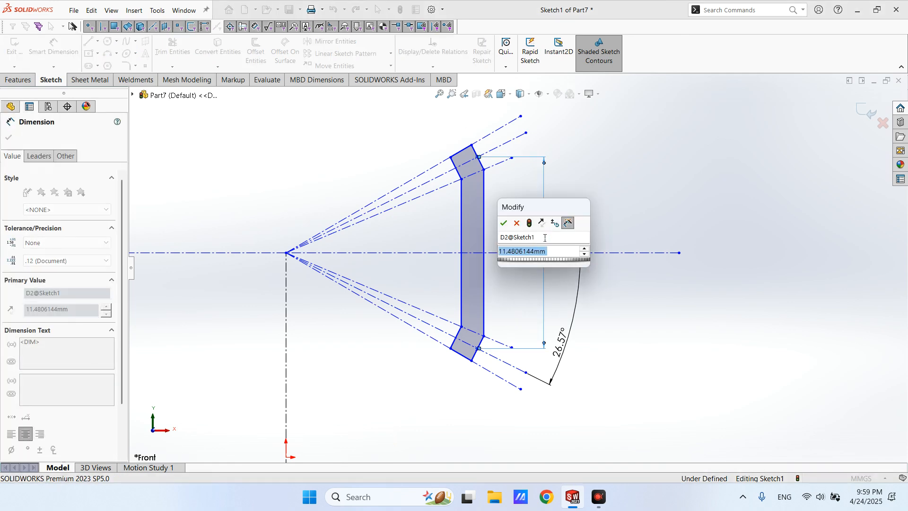
text(60)
key(Return)
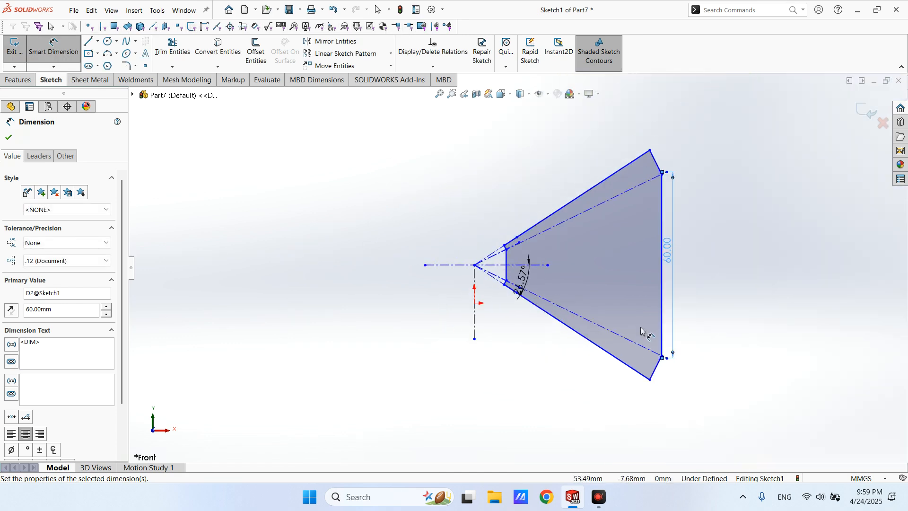
- Move the profile's inner vertical line toward the outer vertical line until it is about 46.7 mm long
scroll(574, 256, up, 5)
scroll(611, 264, down, 5)
key(Escape)
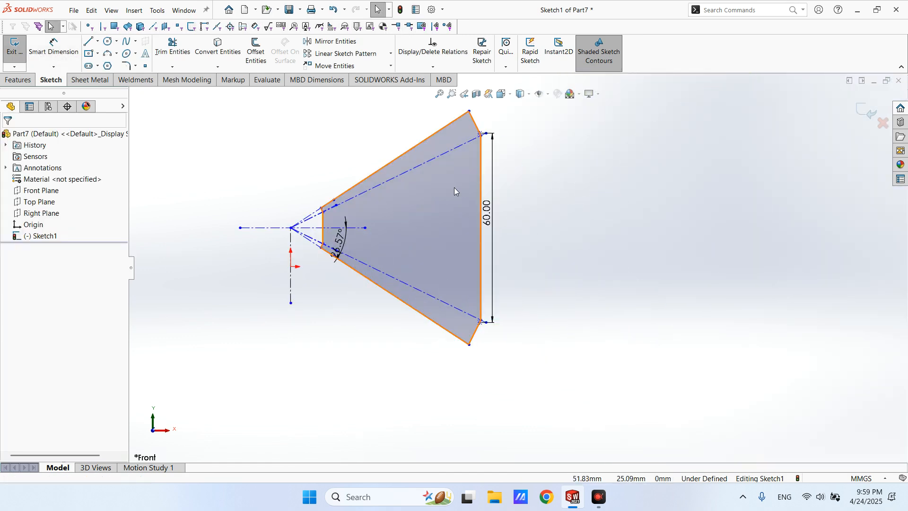
drag(323, 227, 443, 217)
scroll(452, 220, up, 4)
scroll(444, 232, down, 4)
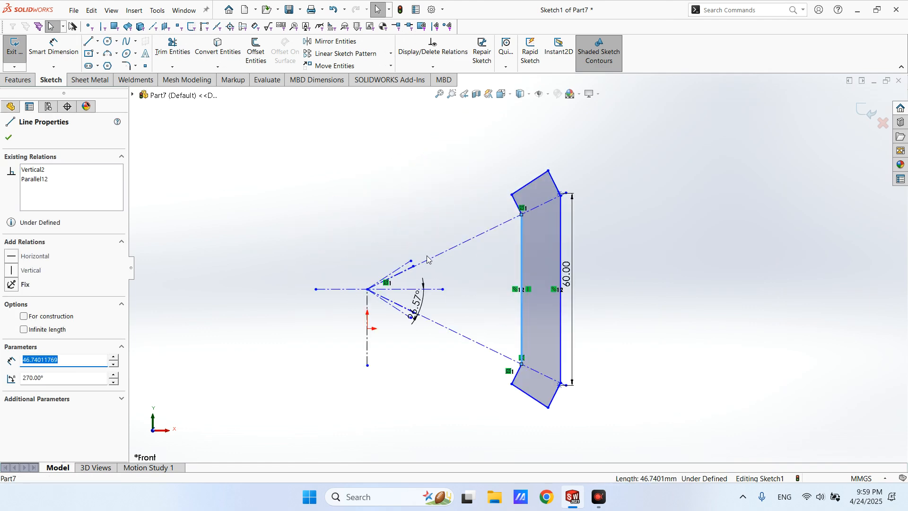
- Extend the upper outer, upper middle and horizontal centerlines past the profile's outer side by moving their free endpoints
mouse_move(548, 171)
mouse_down()
mouse_move(544, 185)
mouse_move(582, 199)
mouse_move(551, 165)
mouse_move(568, 158)
mouse_move(549, 152)
mouse_move(572, 187)
mouse_move(560, 159)
mouse_up()
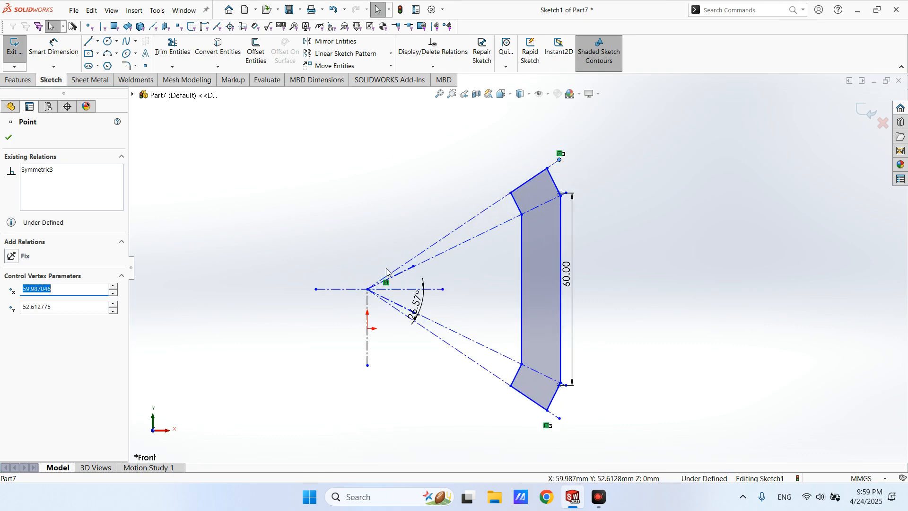
mouse_move(415, 268)
mouse_down()
mouse_move(455, 246)
mouse_move(525, 175)
mouse_move(573, 191)
mouse_move(581, 179)
mouse_up()
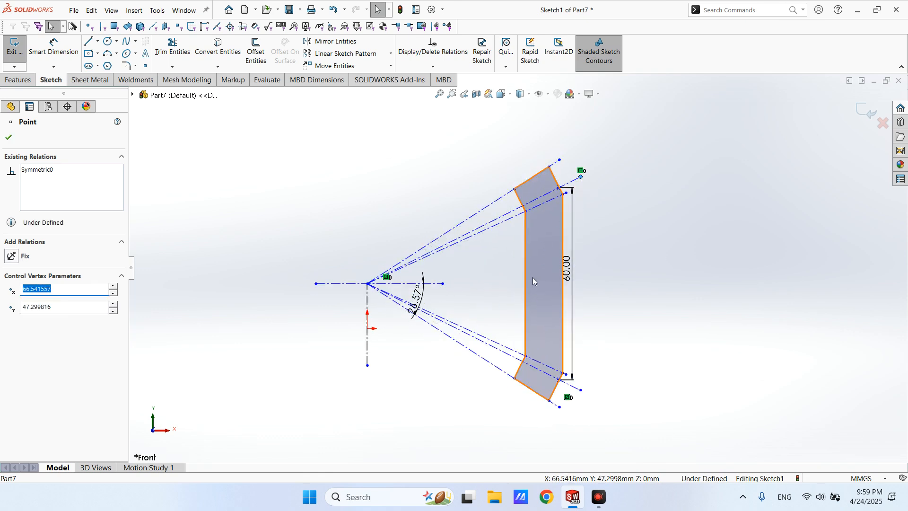
scroll(574, 282, down, 2)
scroll(577, 272, up, 1)
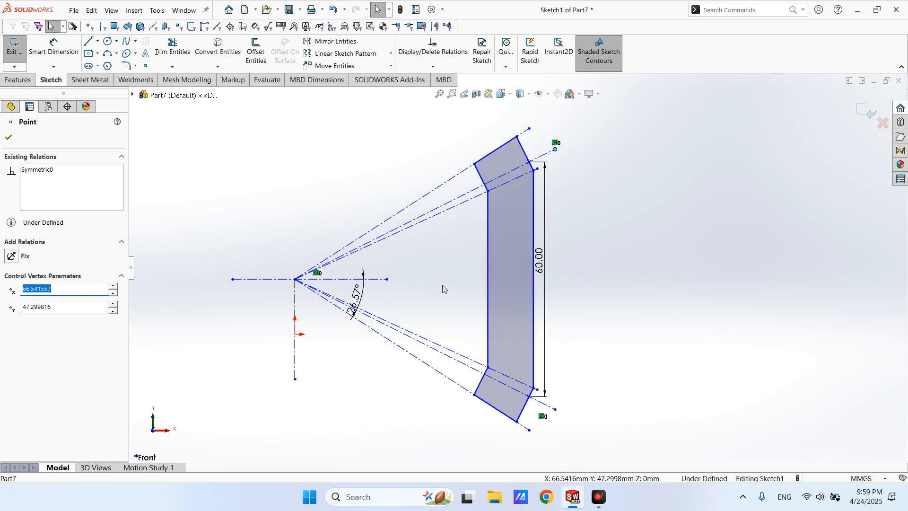
drag(387, 280, 563, 284)
scroll(565, 322, up, 2)
scroll(543, 246, down, 2)
scroll(534, 240, up, 2)
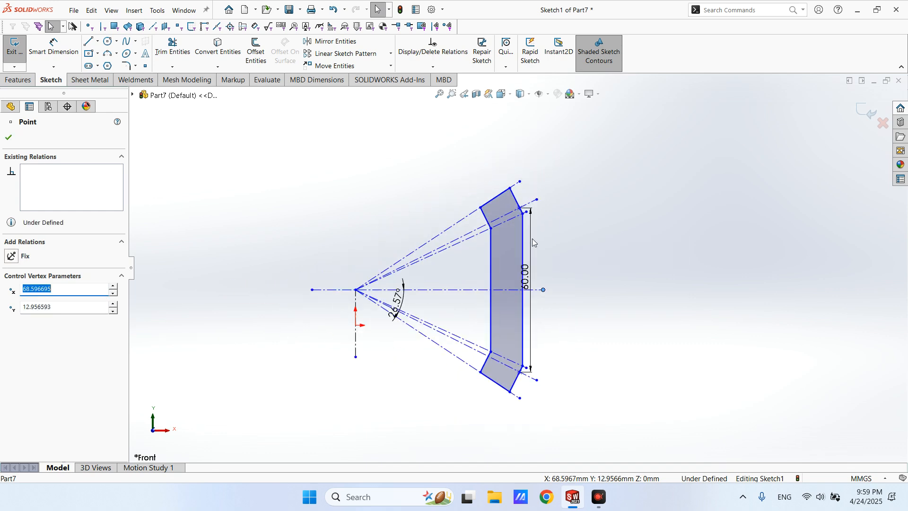
- Dimension the distance between the profile's inner and outer vertical lines as 15 mm
scroll(533, 242, down, 2)
click(54, 48)
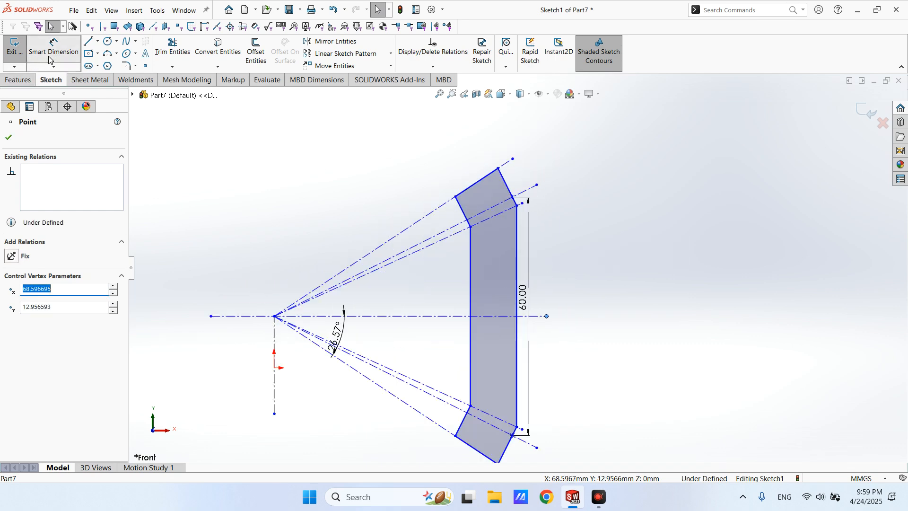
click(470, 267)
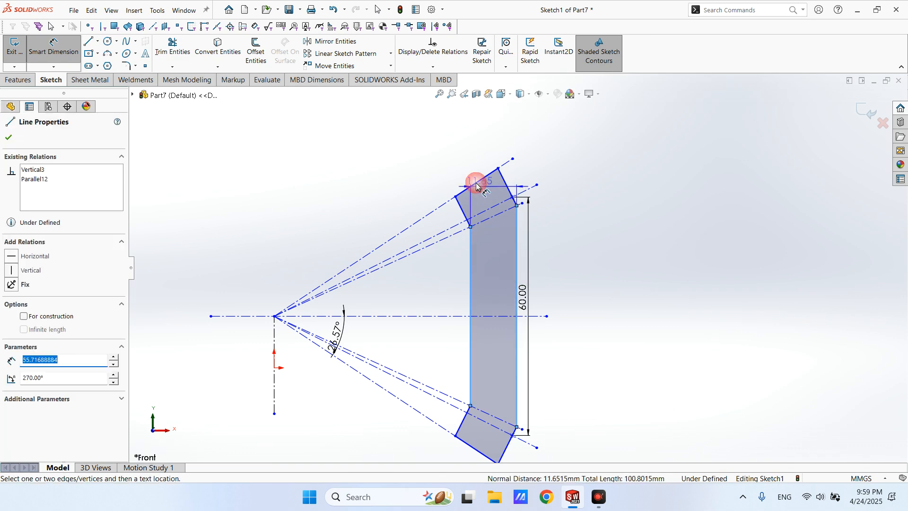
click(459, 132)
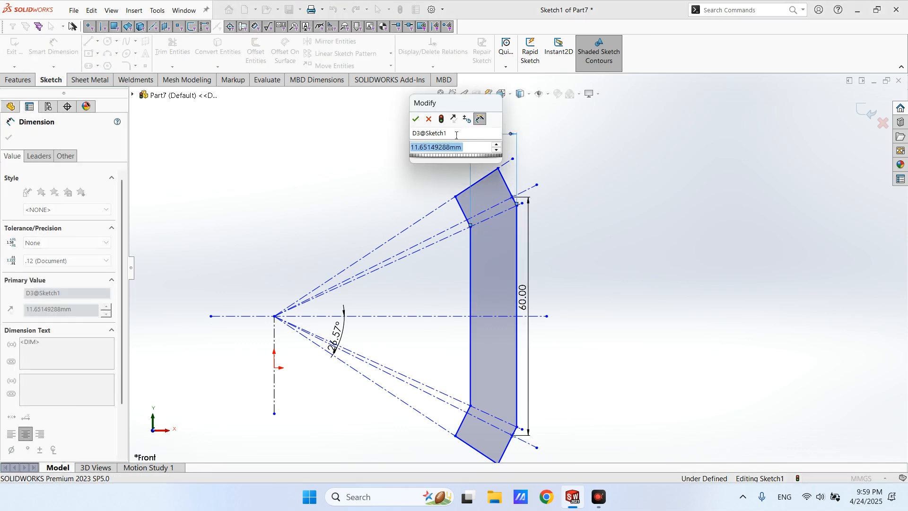
text(15)
key(Return)
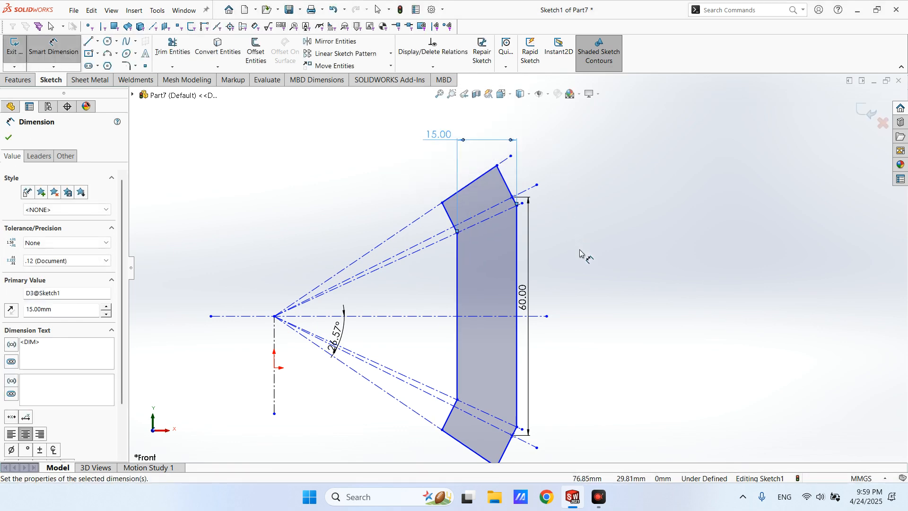
- Reposition the 60 mm dimension farther outside the profile, away from its outer vertical line
scroll(580, 250, up, 2)
scroll(557, 264, down, 2)
drag(511, 312, 611, 301)
scroll(514, 237, down, 3)
key(Escape)
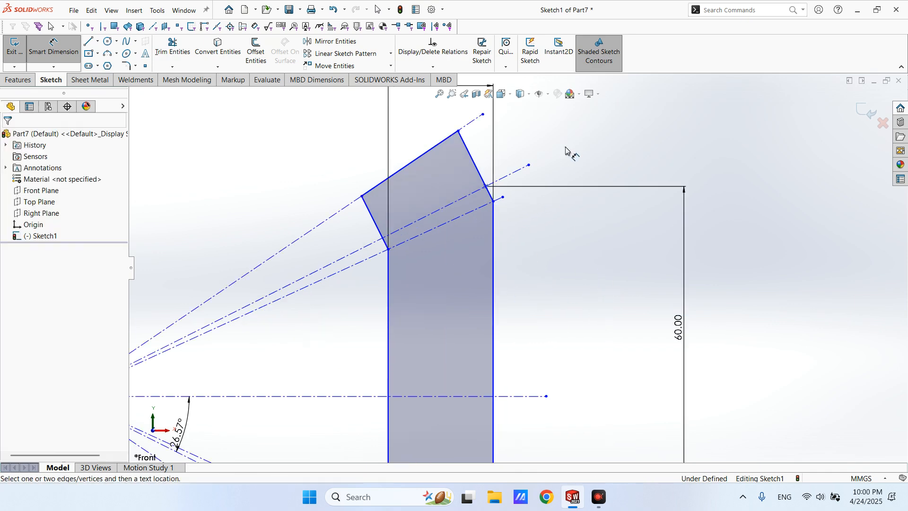
- Dimension the distance from the profile's topmost outer corner to the middle upper centerline as 3 mm
scroll(542, 158, down, 2)
key(Escape)
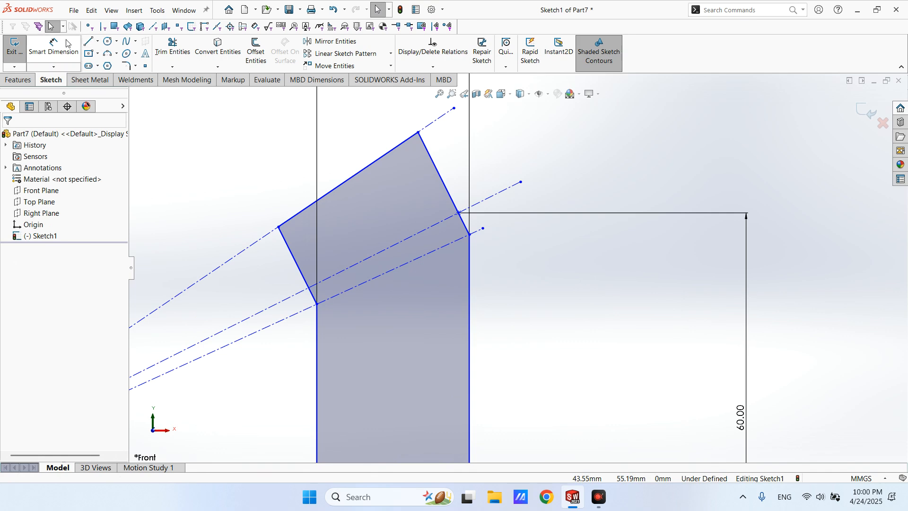
click(53, 49)
scroll(492, 182, up, 3)
scroll(495, 175, down, 3)
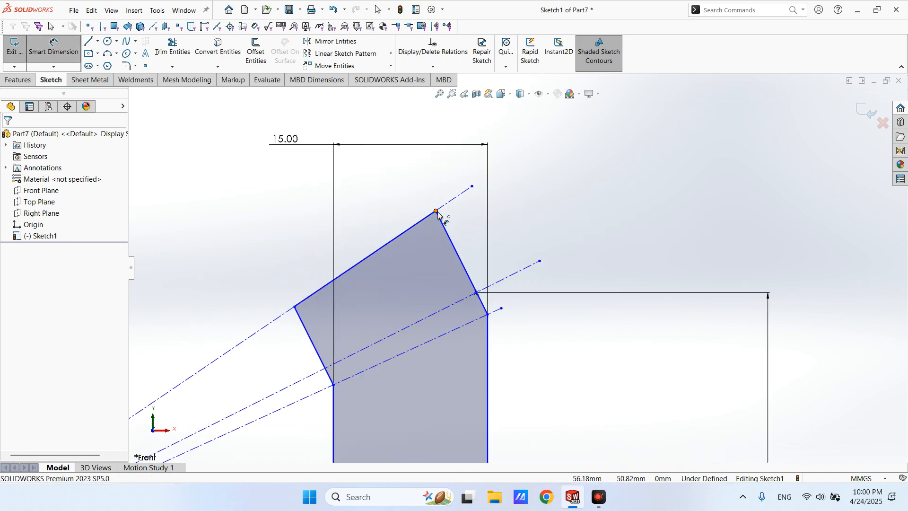
click(436, 212)
click(489, 292)
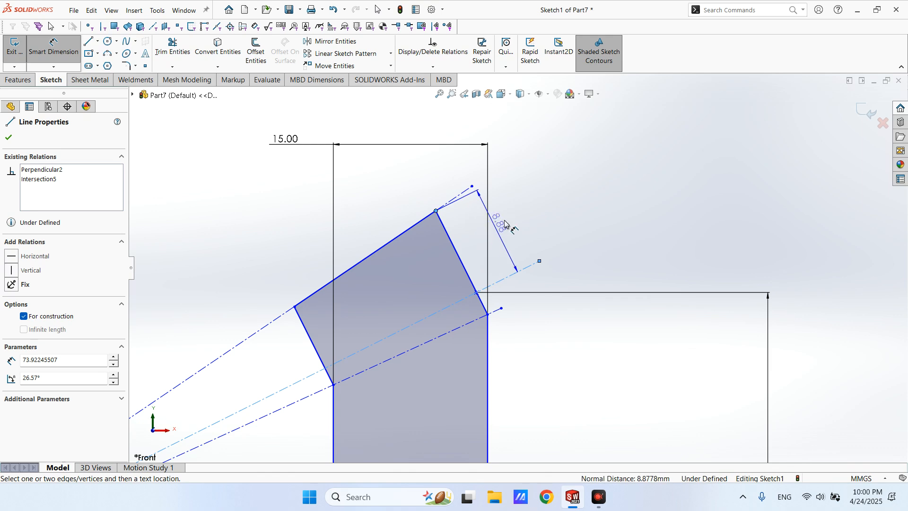
click(534, 202)
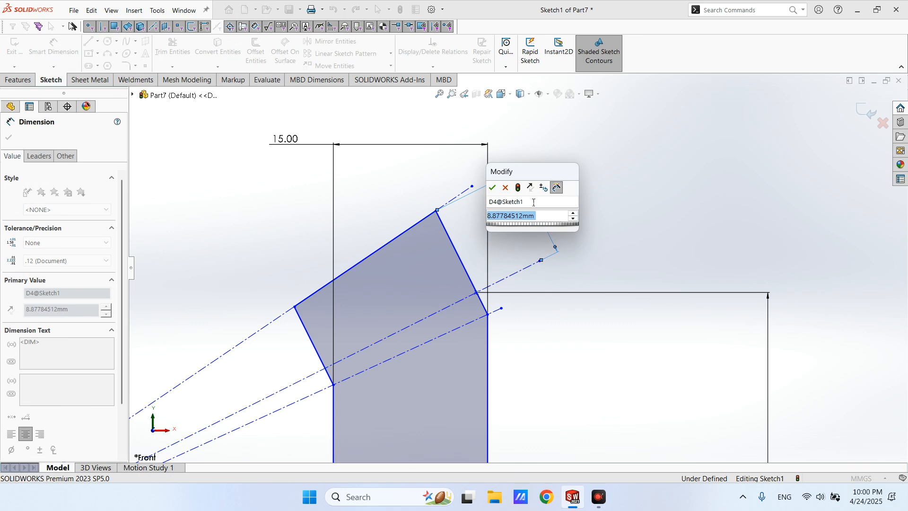
text(3)
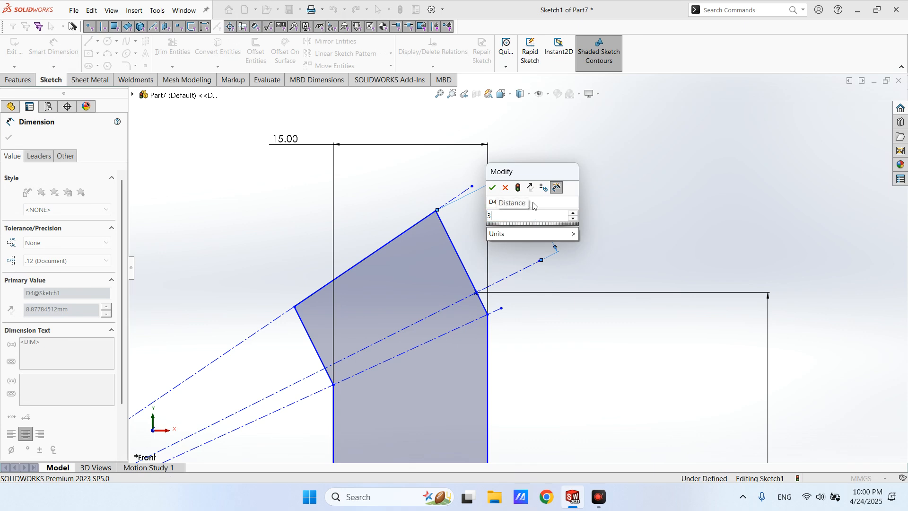
key(Return)
click(609, 189)
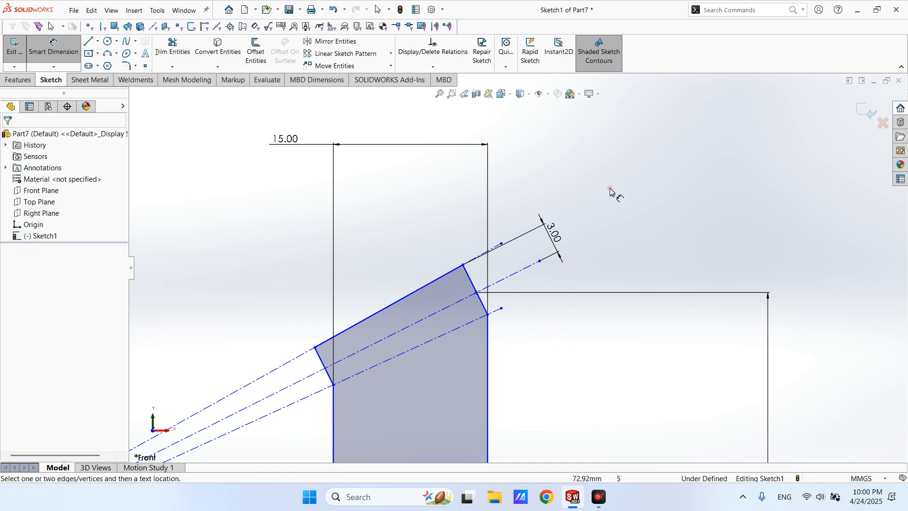
- Dimension the distance from the middle upper centerline to the upper outer bend corner as 1.25*3 mm
scroll(493, 345, down, 3)
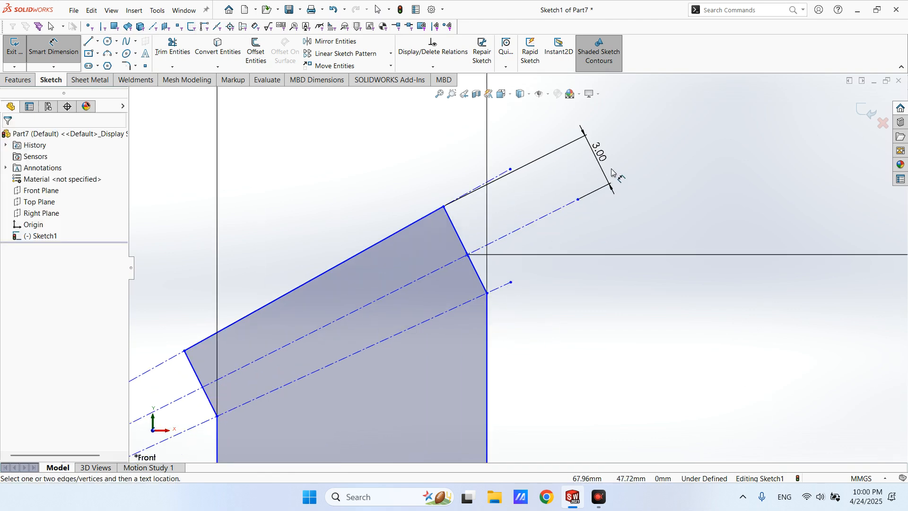
click(479, 249)
click(487, 293)
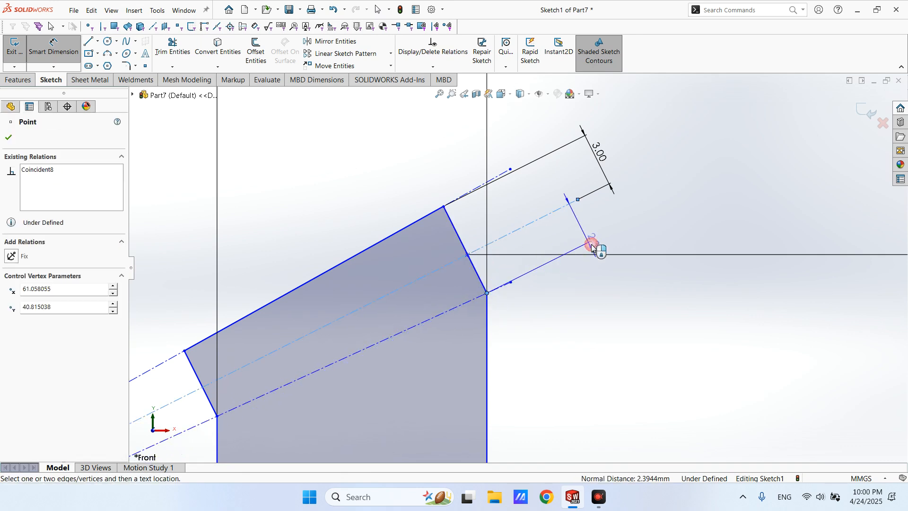
click(680, 163)
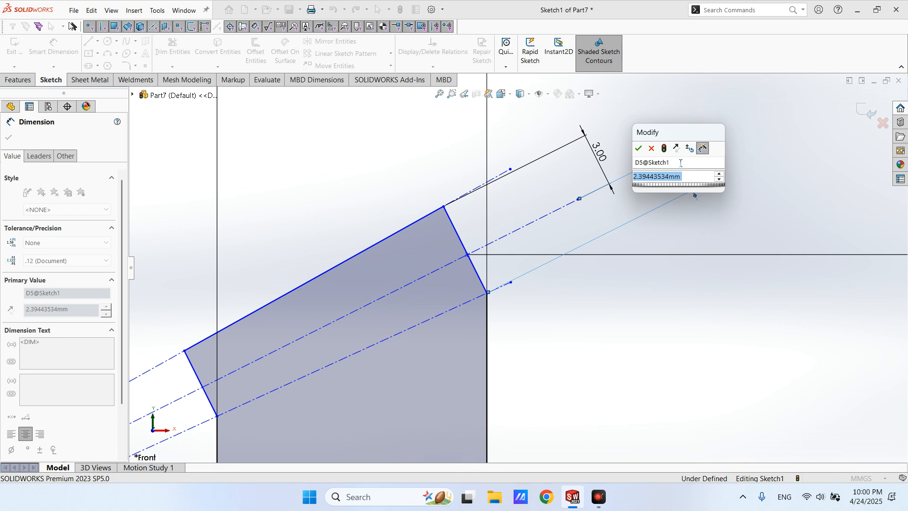
text(1.25)
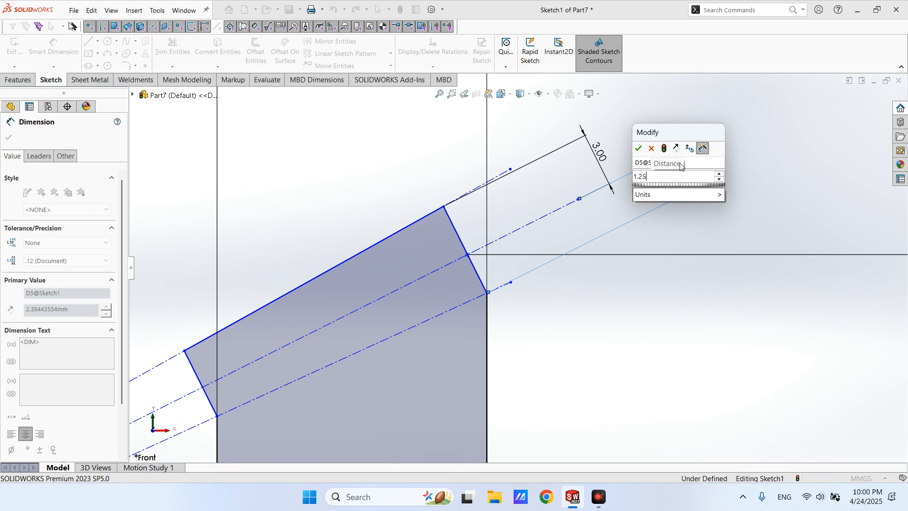
text(*3)
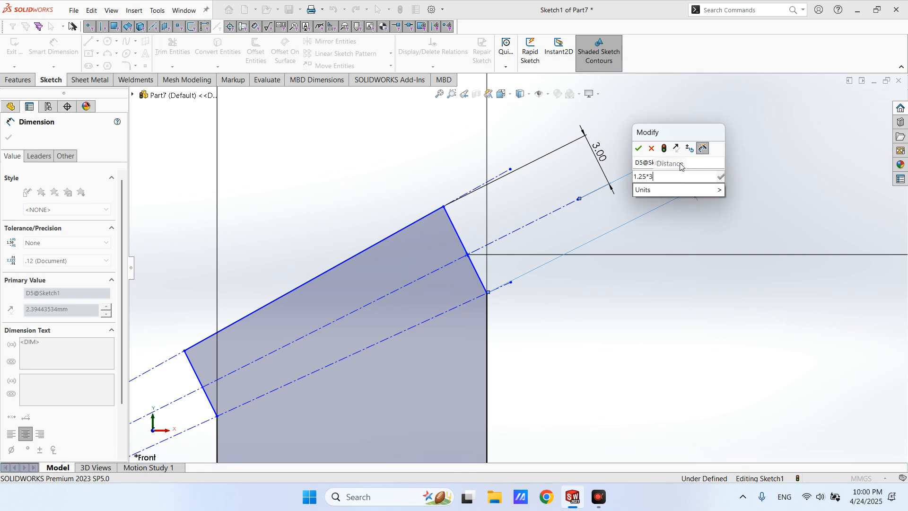
key(Return)
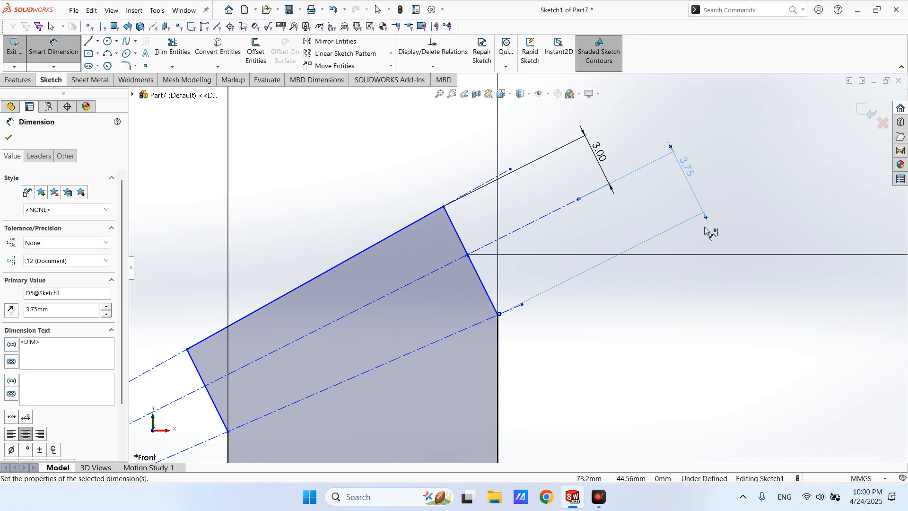
scroll(653, 280, up, 8)
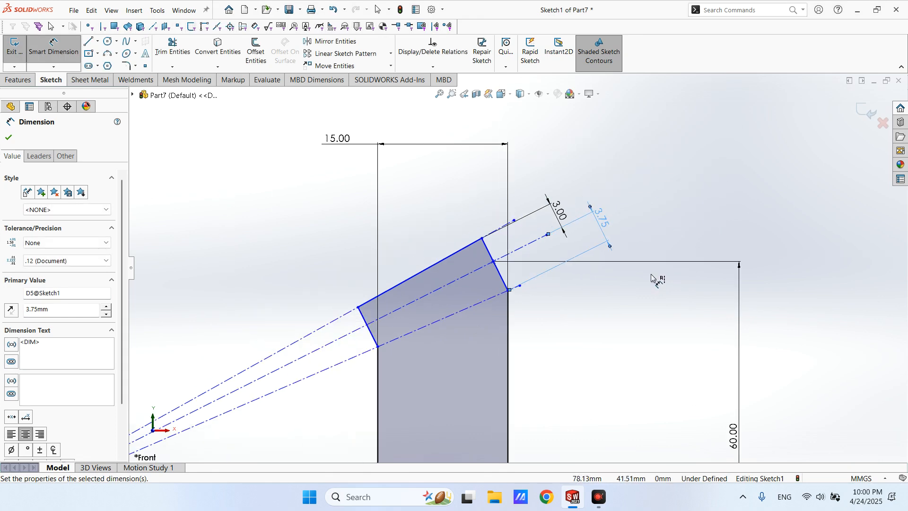
scroll(535, 331, down, 3)
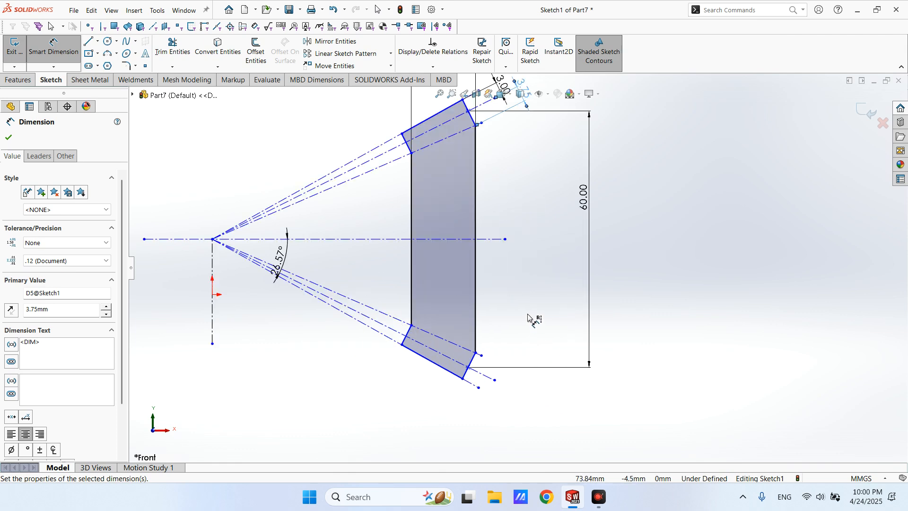
scroll(499, 314, up, 2)
scroll(473, 259, down, 2)
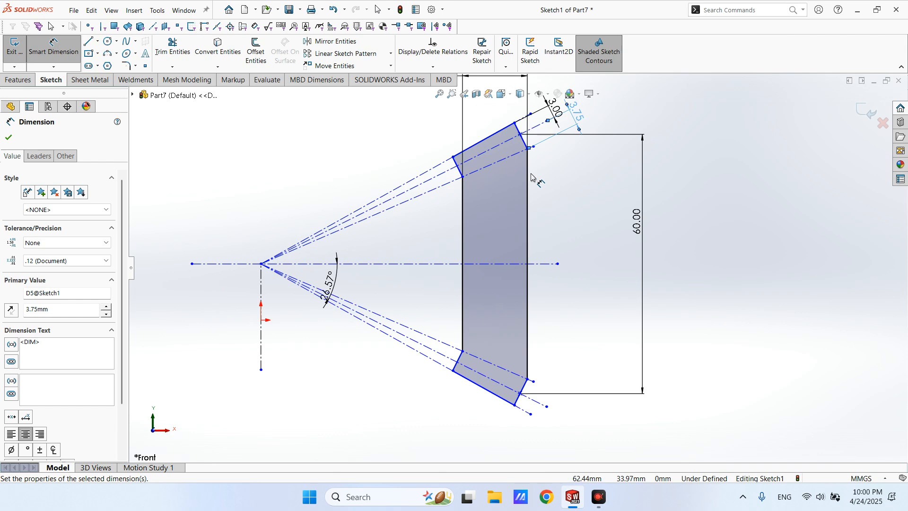
click(515, 124)
click(515, 406)
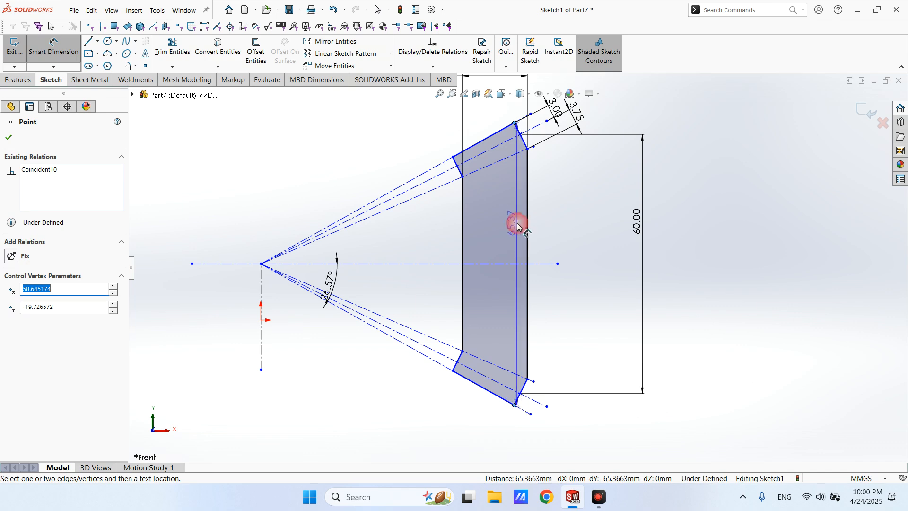
key(Escape)
key(Escape)
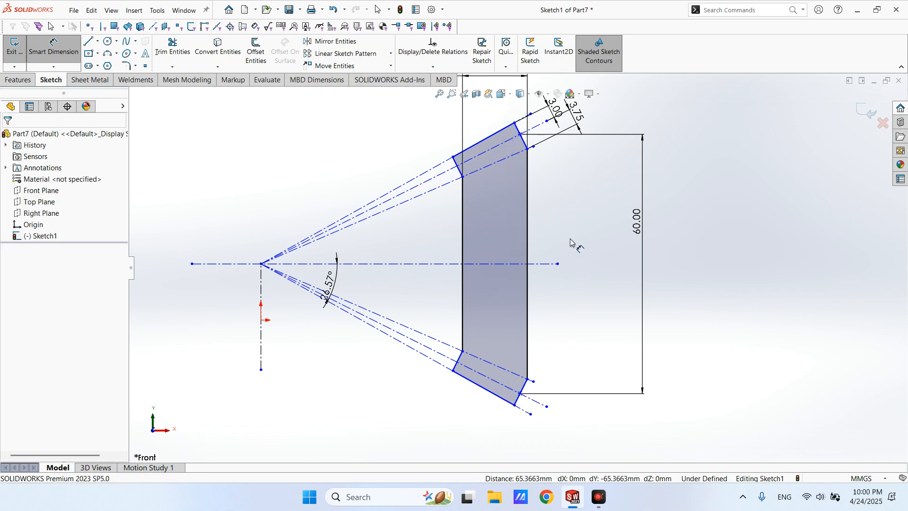
- Make the profile's topmost and lowest outer corners symmetric about the horizontal centerline
click(515, 123)
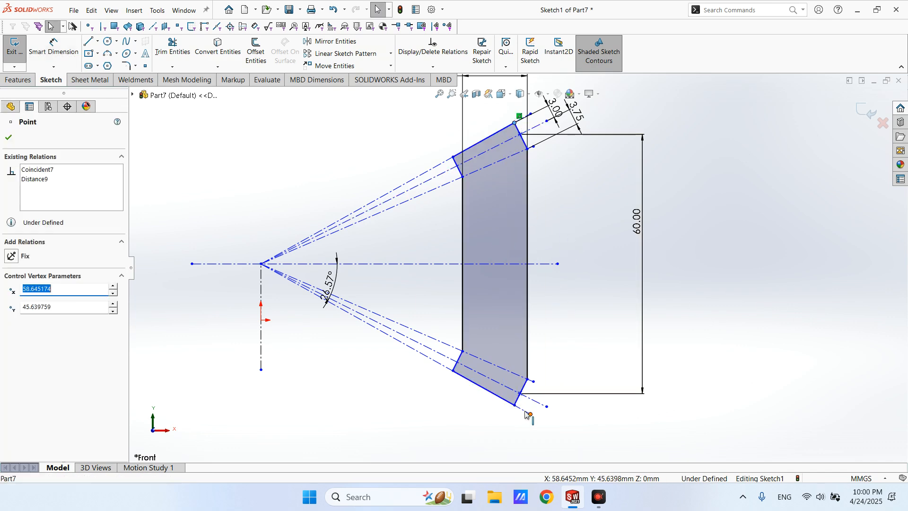
ctrl+click(515, 406)
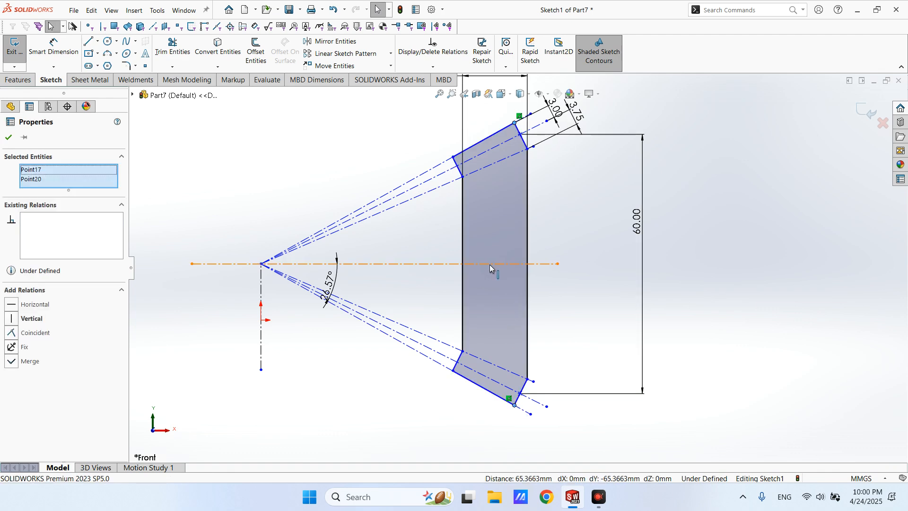
ctrl+click(490, 265)
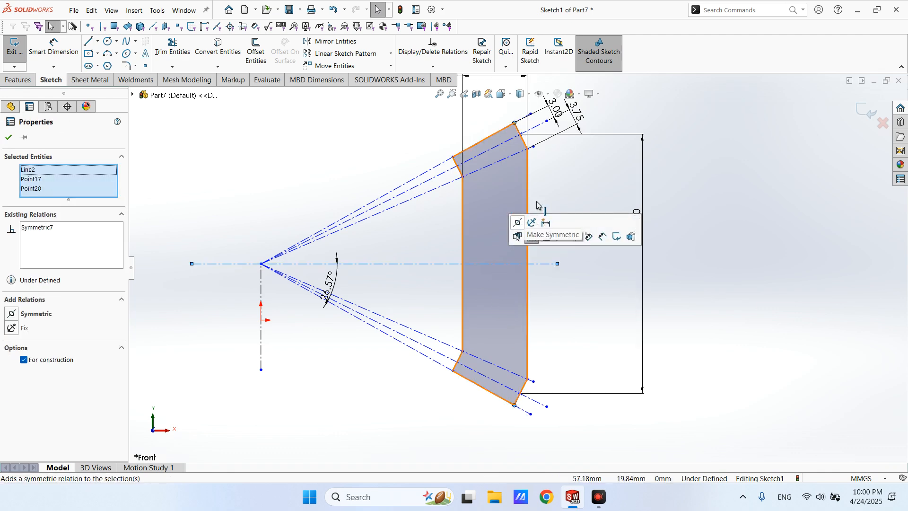
click(518, 223)
- Make the upper and lower ends of the profile's outer vertical line symmetric about the horizontal centerline
click(528, 149)
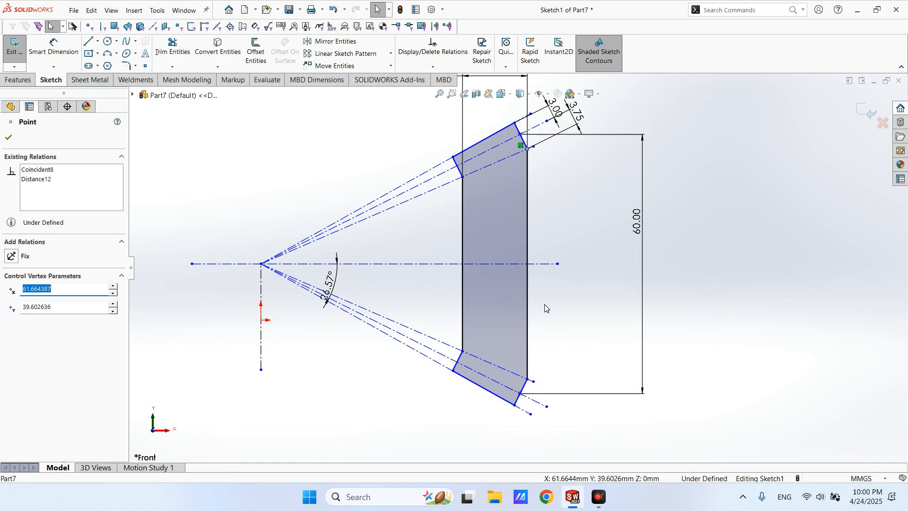
ctrl+click(528, 380)
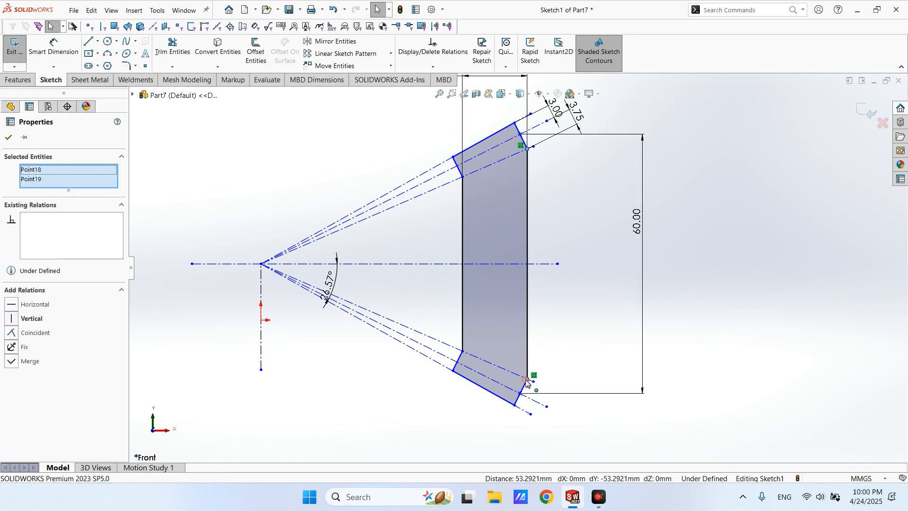
ctrl+click(538, 264)
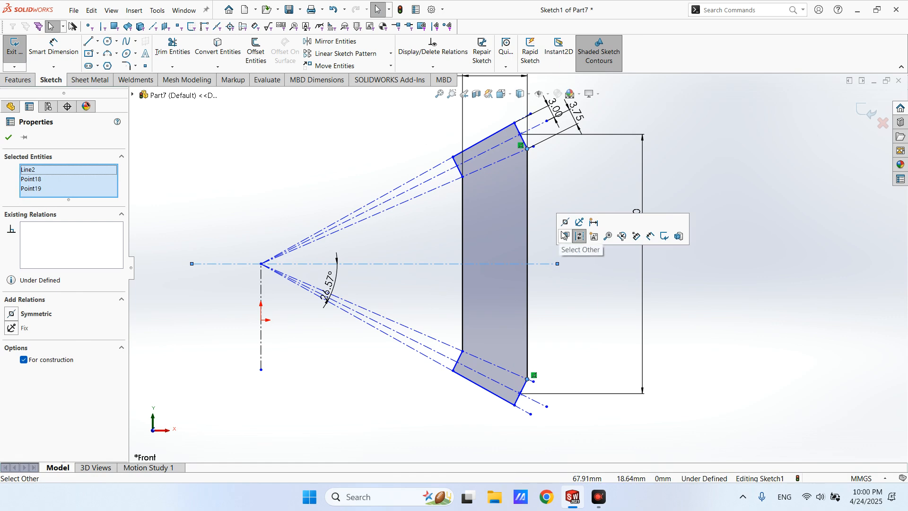
click(580, 236)
click(535, 180)
scroll(520, 199, up, 2)
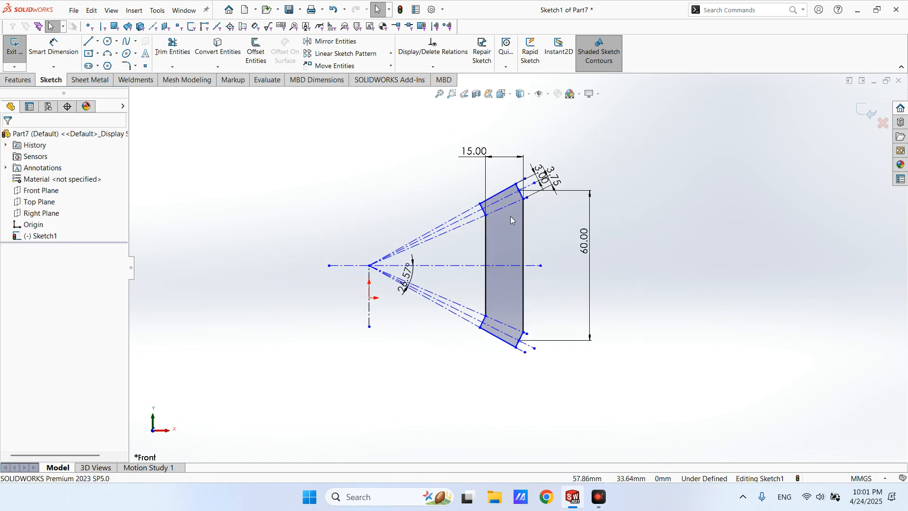
- Examine both vertical lines of the profile and test the lowest corner for remaining freedom of movement
click(485, 247)
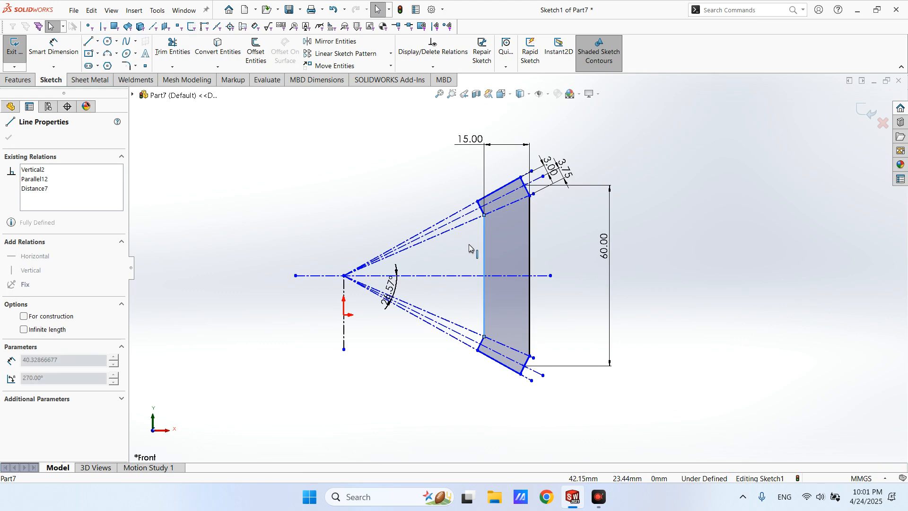
click(531, 246)
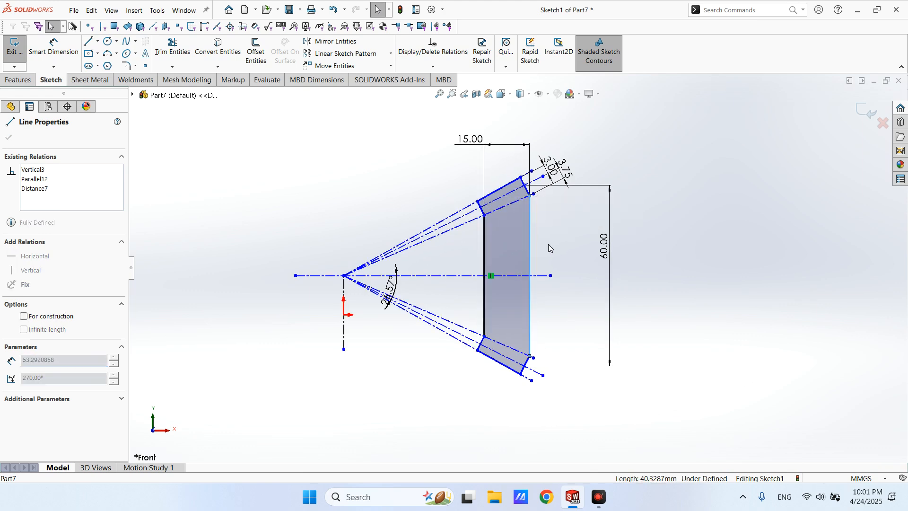
scroll(506, 405, down, 3)
click(540, 320)
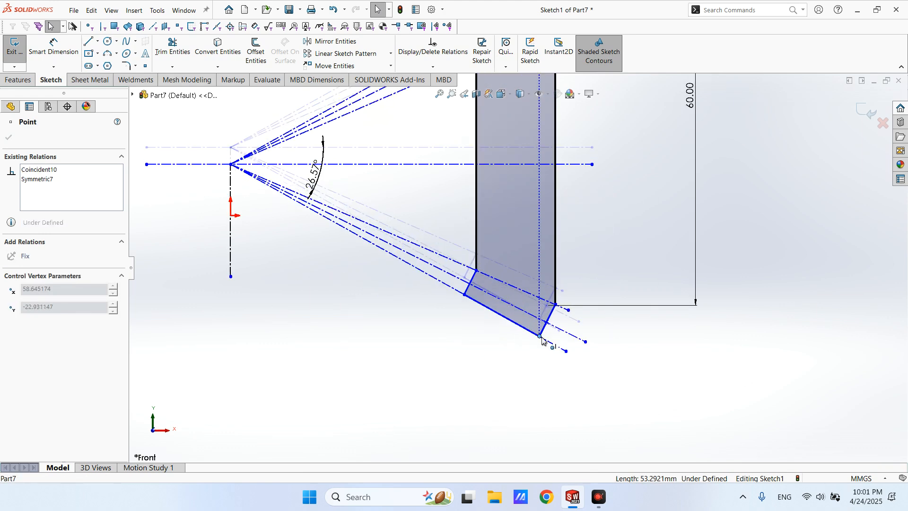
scroll(517, 270, up, 3)
scroll(391, 276, down, 1)
scroll(395, 272, up, 3)
scroll(503, 231, down, 2)
scroll(568, 222, up, 3)
scroll(579, 222, down, 3)
click(441, 231)
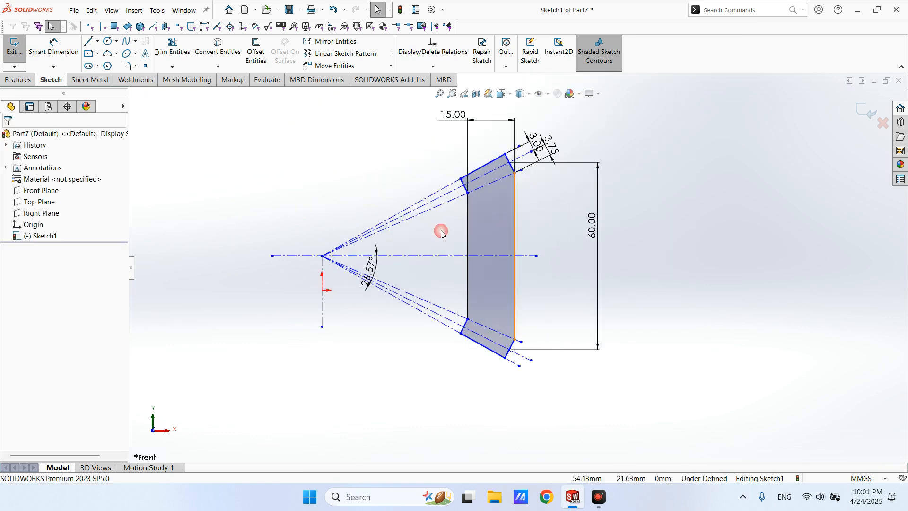
scroll(492, 228, down, 2)
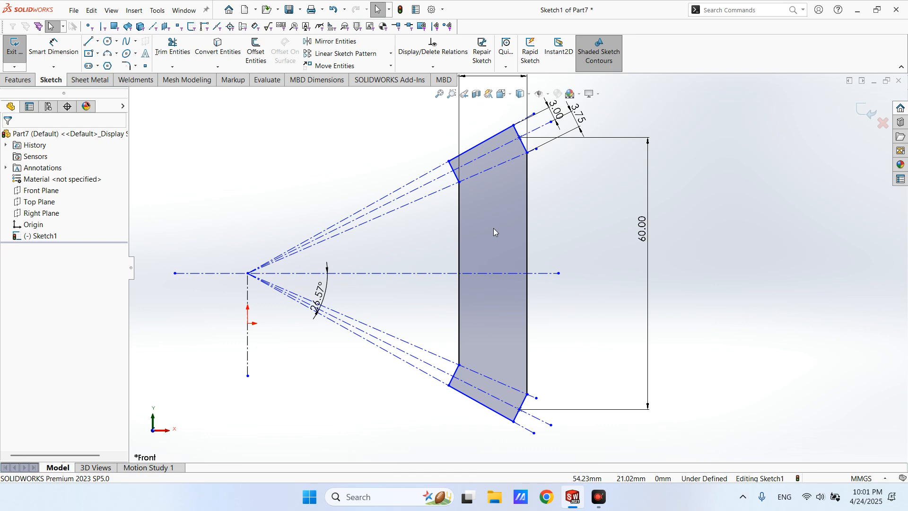
- Move the horizontal centerline, with the attached profile, farther above the origin
drag(348, 274, 361, 196)
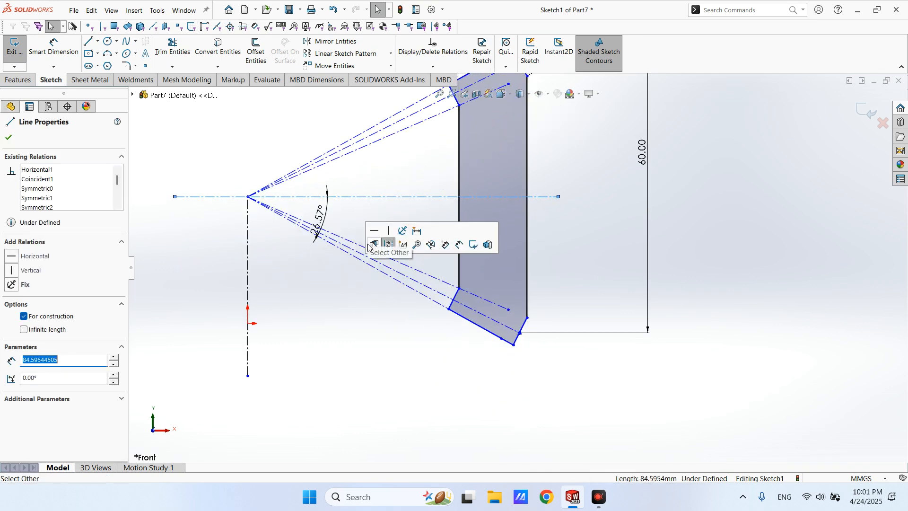
scroll(340, 272, up, 3)
click(303, 193)
scroll(503, 170, down, 2)
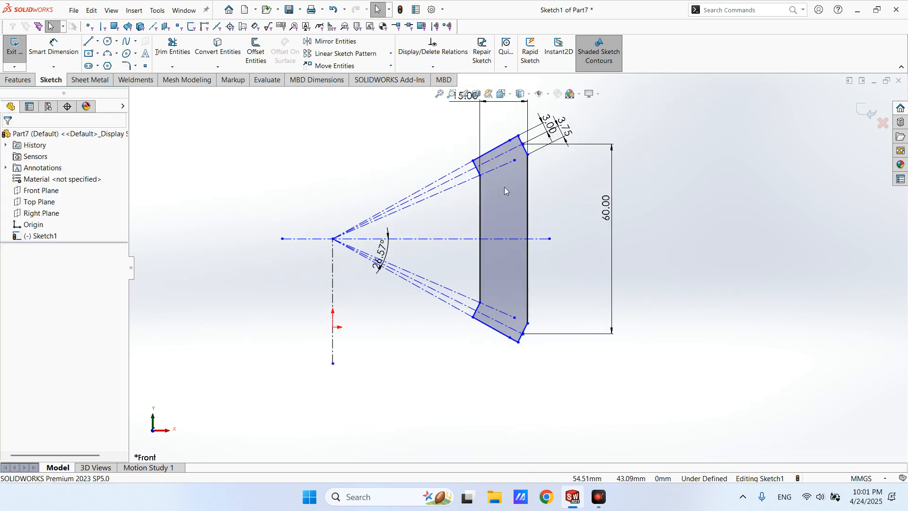
scroll(515, 164, down, 3)
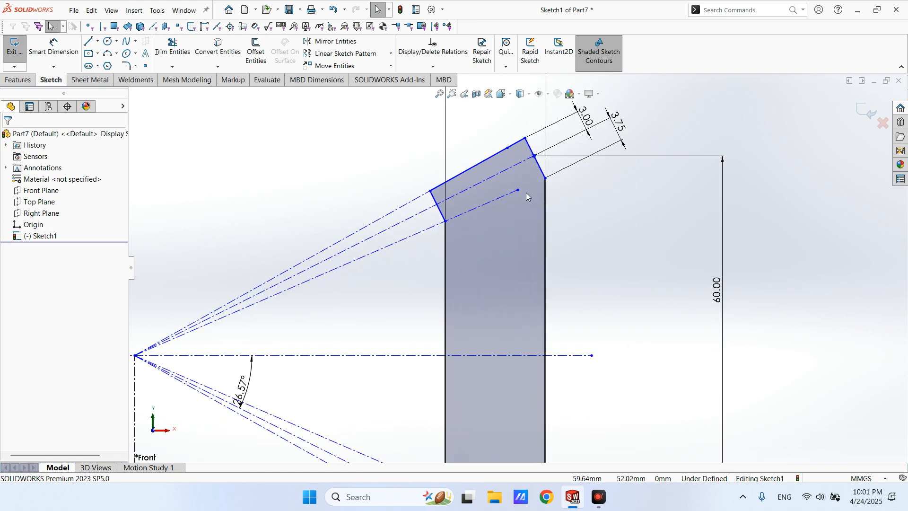
scroll(527, 195, up, 3)
scroll(327, 421, down, 2)
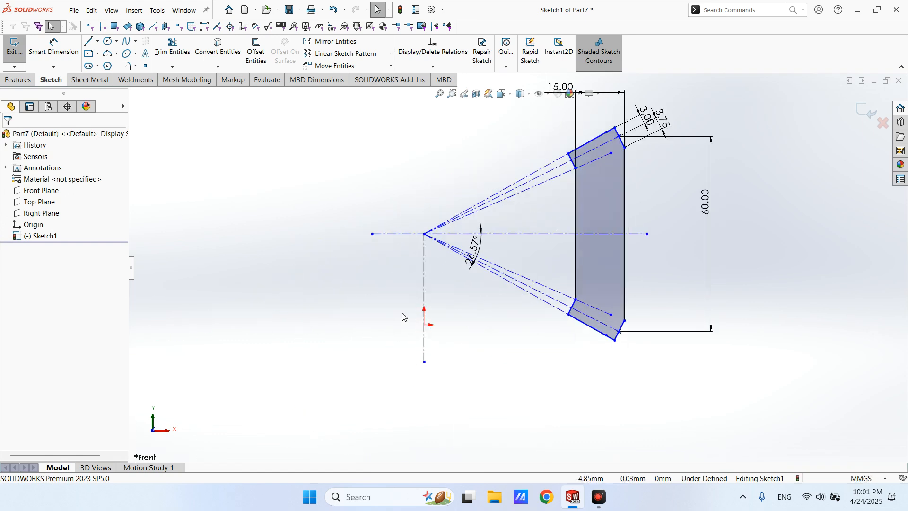
- Dimension the vertical distance from the centerlines' common apex to the lower end of the vertical centerline as 60 mm
click(54, 55)
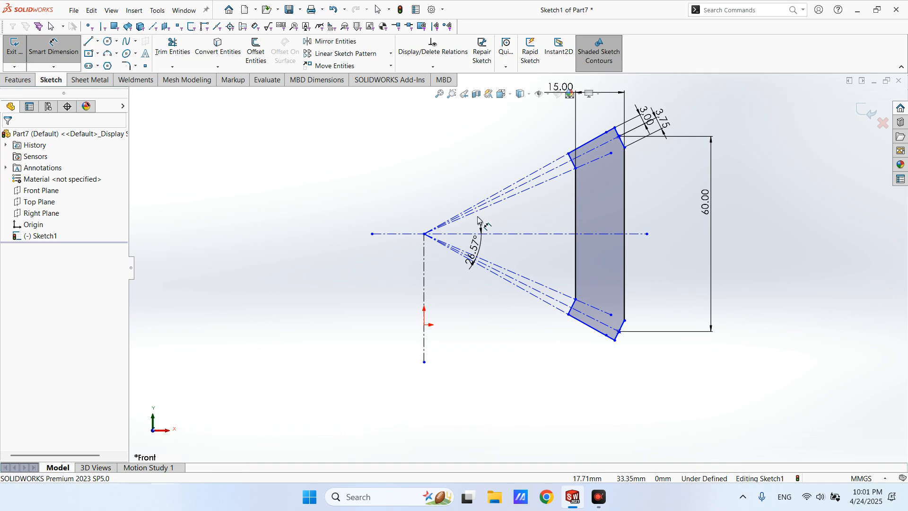
click(425, 234)
click(424, 363)
click(270, 239)
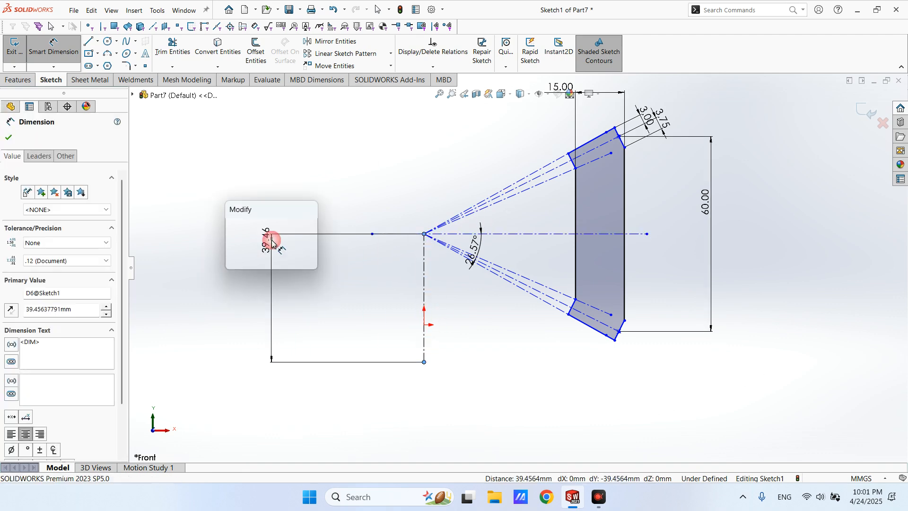
text(60)
key(Return)
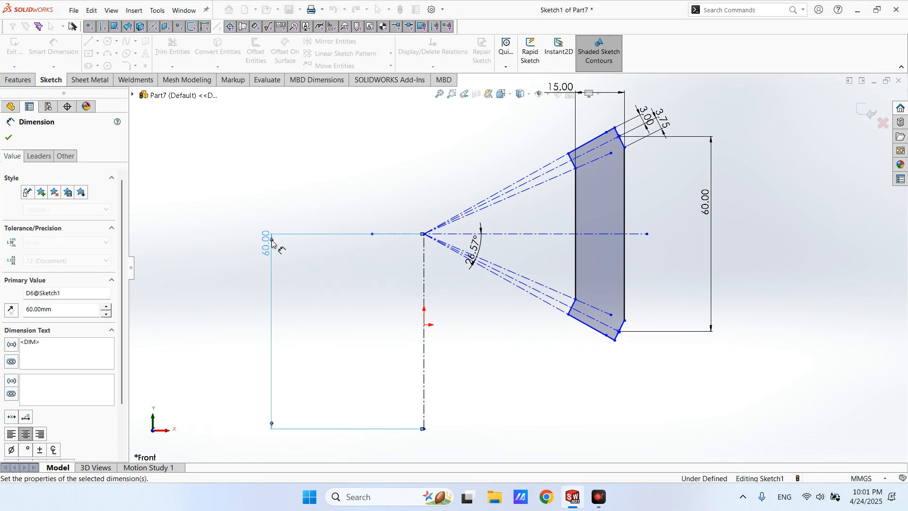
click(499, 331)
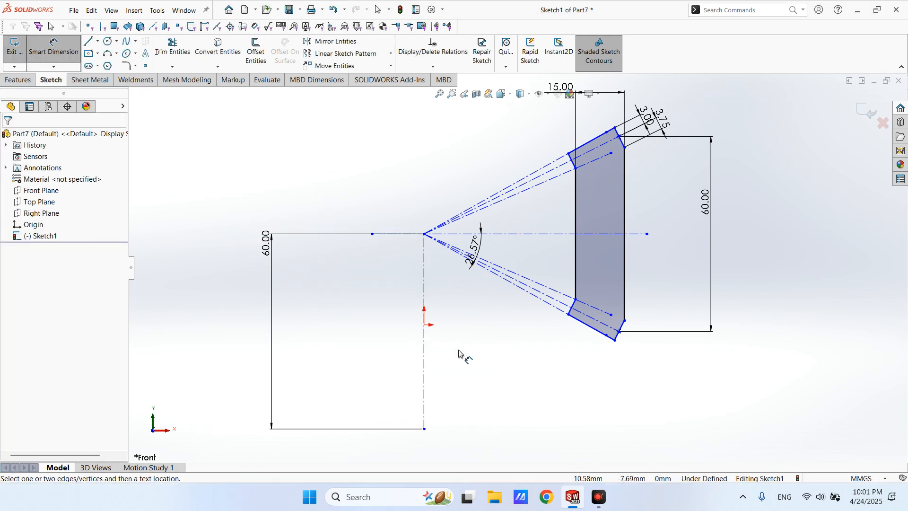
key(Escape)
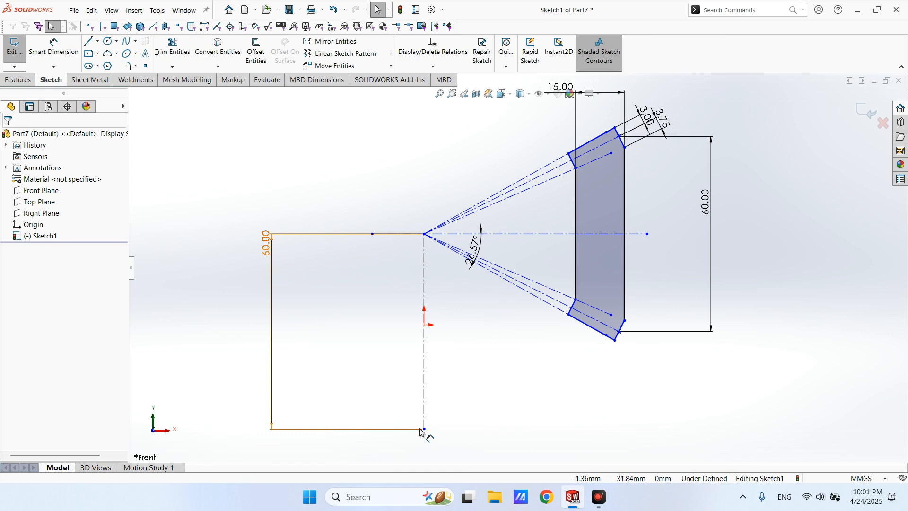
- Attach the lower end of the vertical centerline to the sketch origin
click(424, 429)
drag(425, 429, 424, 325)
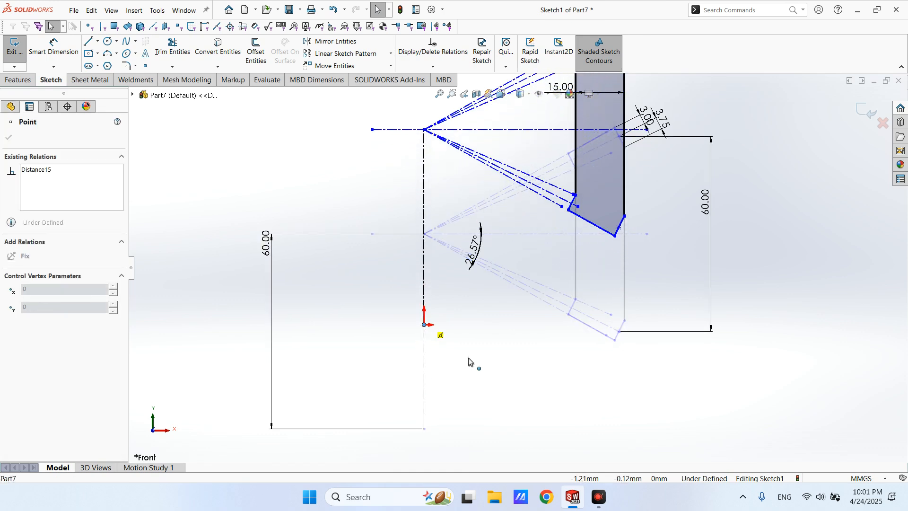
scroll(529, 395, up, 2)
scroll(529, 399, up, 2)
scroll(503, 258, down, 2)
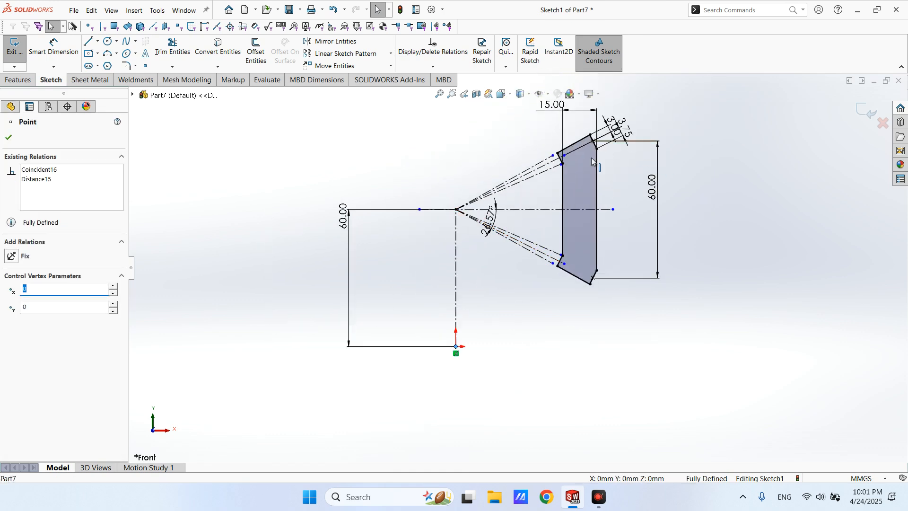
- Extend the upper angled centerlines: the outer one to the topmost corner, the middle one past the profile, the inner one to the outer bend corner
scroll(583, 160, down, 2)
scroll(583, 159, down, 1)
scroll(495, 191, down, 2)
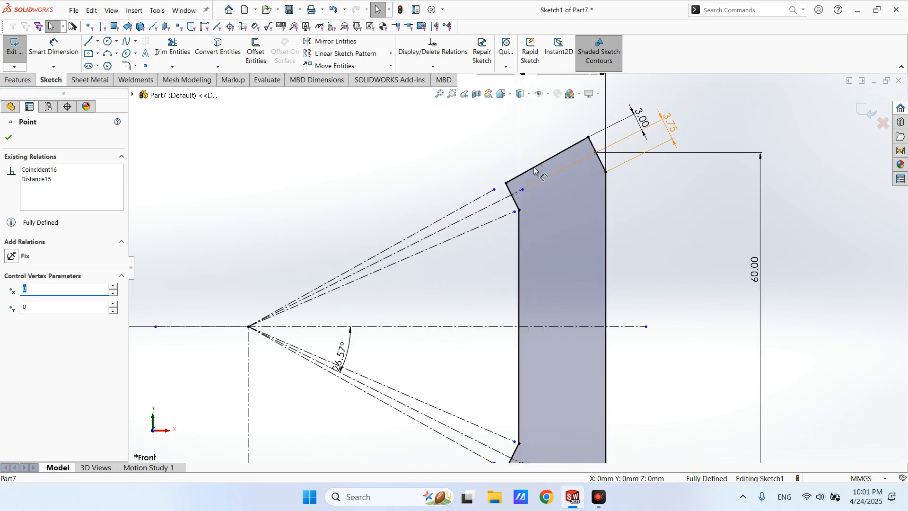
drag(494, 189, 589, 137)
click(566, 165)
drag(523, 190, 702, 115)
drag(514, 212, 606, 173)
scroll(641, 221, up, 8)
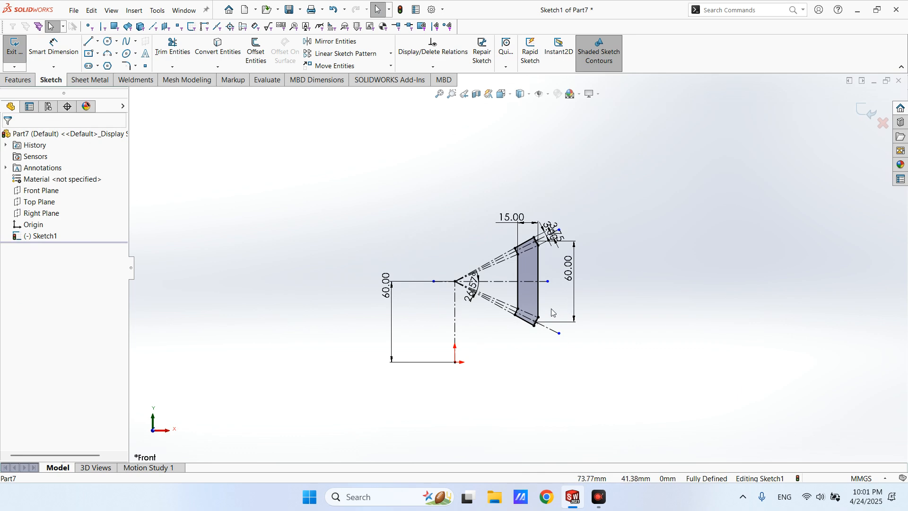
- Shorten the middle angled centerlines so they end just outside the profile
scroll(540, 323, down, 5)
drag(611, 361, 562, 371)
scroll(560, 373, up, 5)
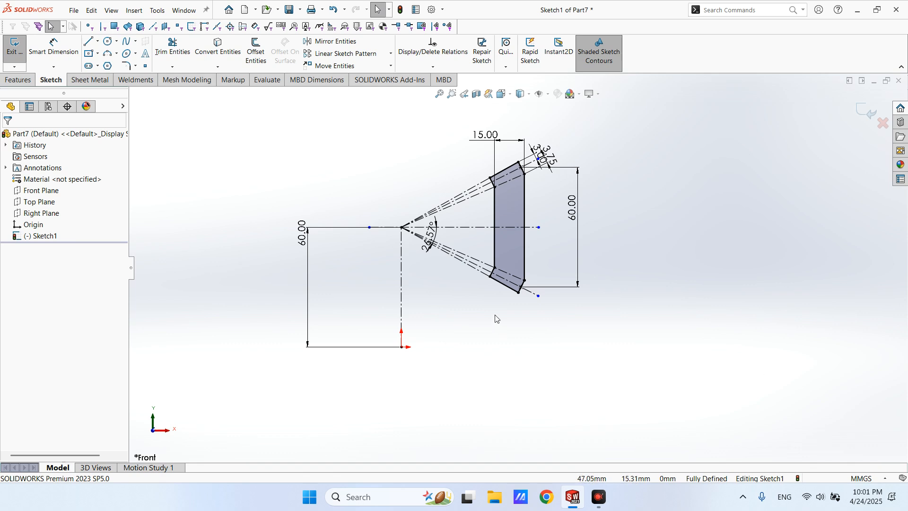
scroll(451, 271, down, 2)
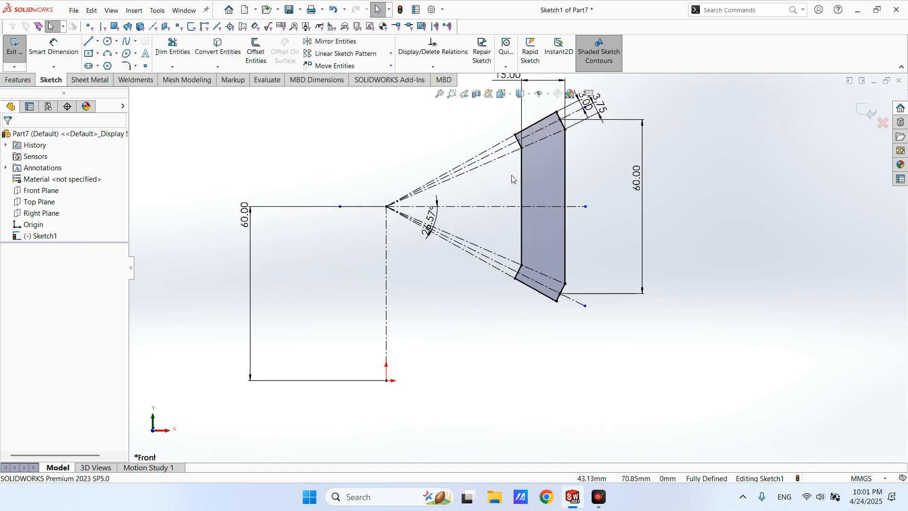
click(89, 42)
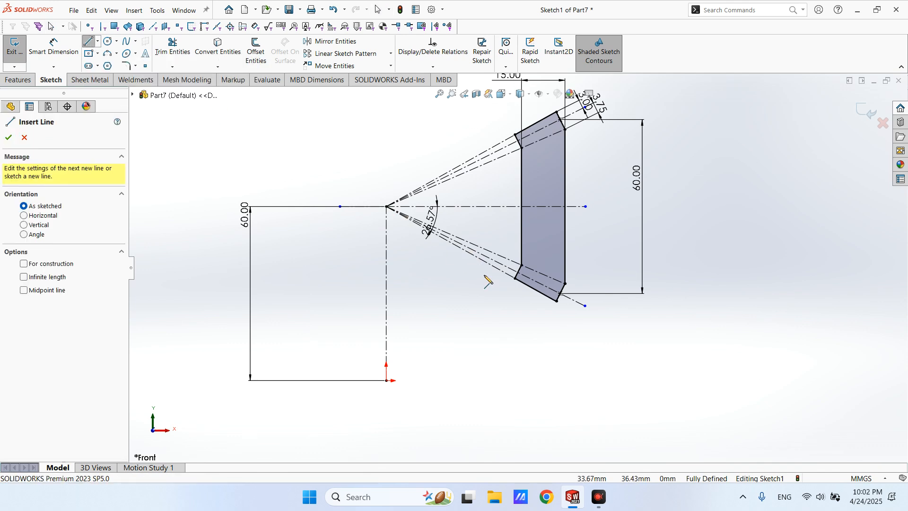
key(Escape)
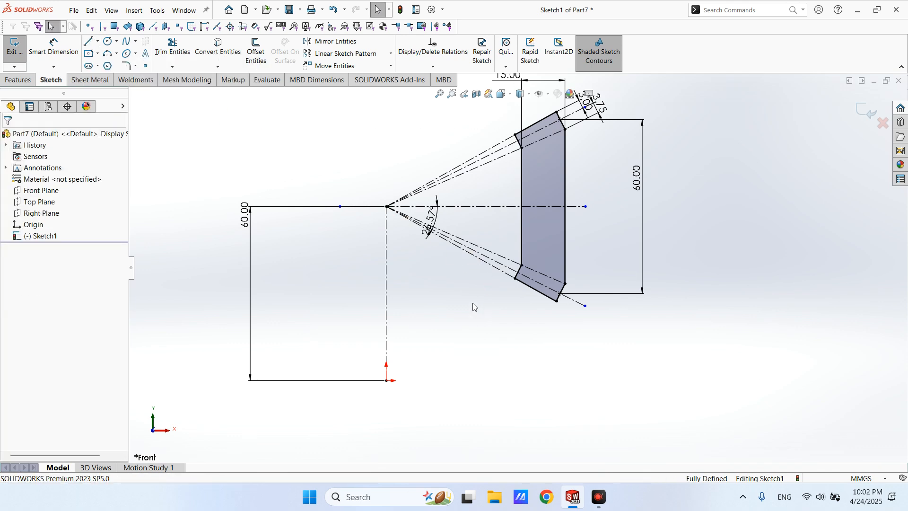
- Reposition the angle dimension slightly farther from the centerlines' common apex
scroll(449, 273, down, 2)
mouse_move(433, 210)
mouse_down()
mouse_move(402, 169)
mouse_move(446, 211)
mouse_up()
click(485, 314)
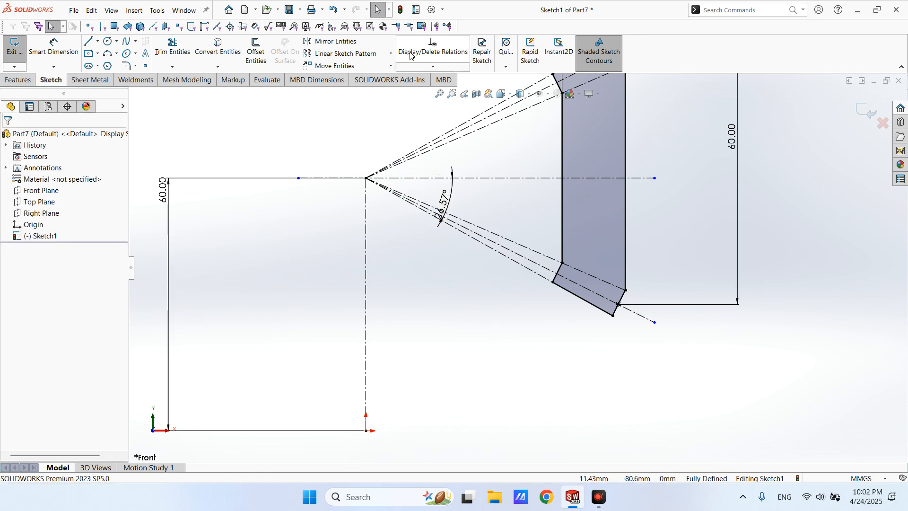
- Mirror the three lower angled centerlines about the vertical centerline
click(331, 41)
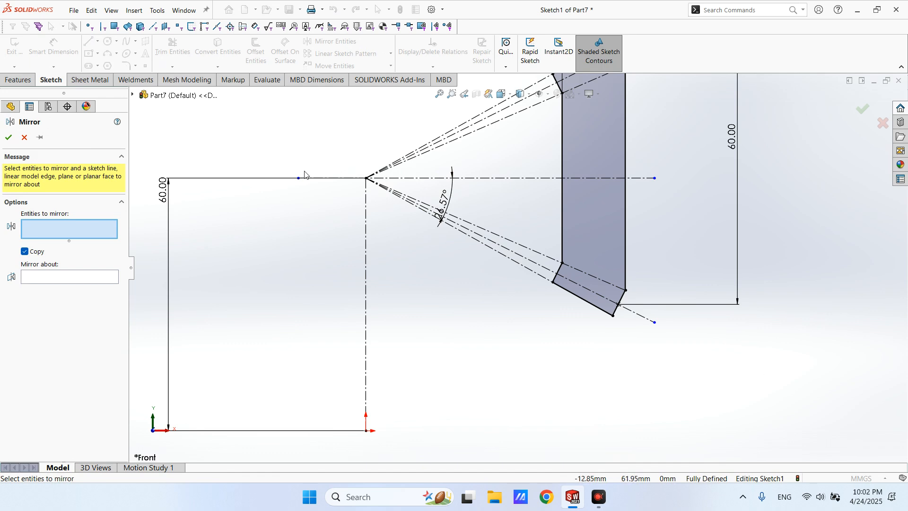
click(482, 231)
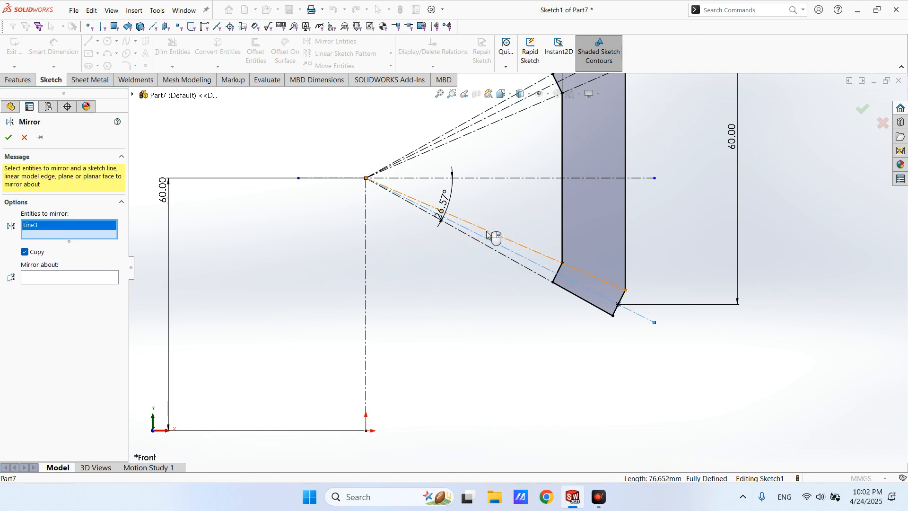
click(489, 233)
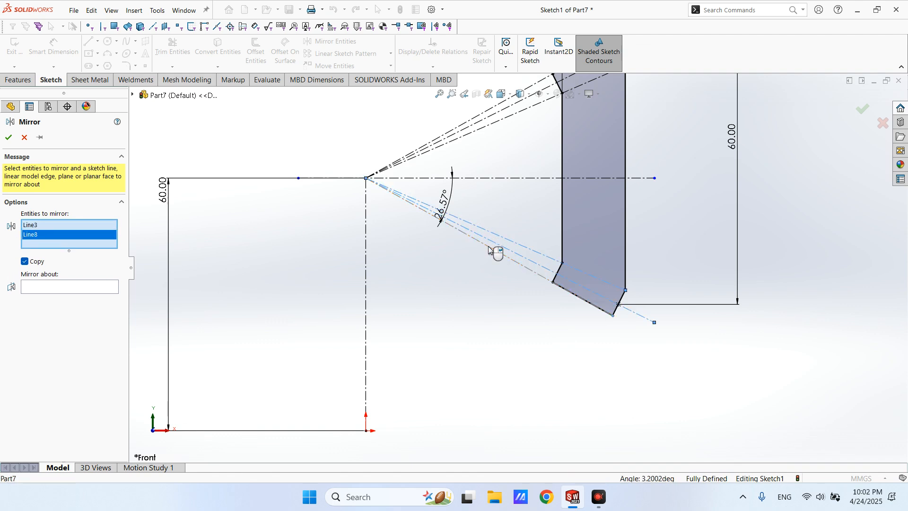
click(490, 248)
right_click(394, 242)
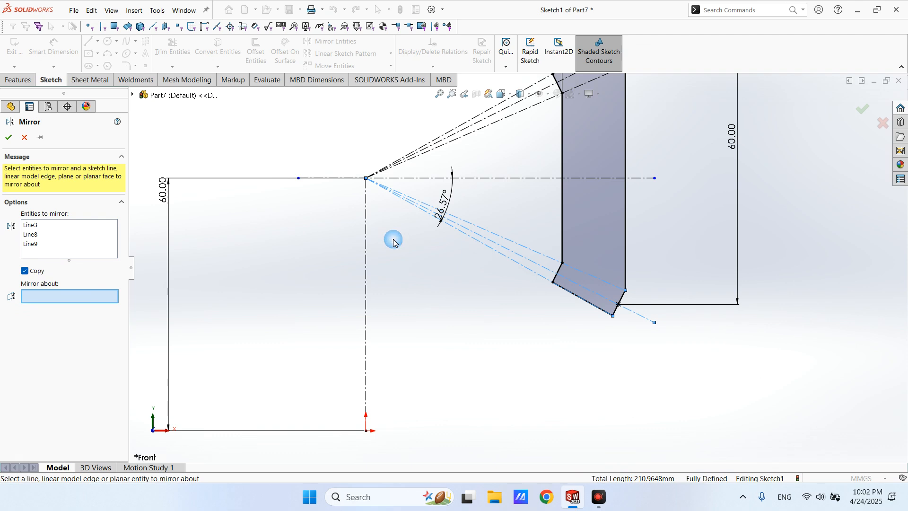
click(367, 262)
right_click(369, 261)
scroll(424, 265, up, 3)
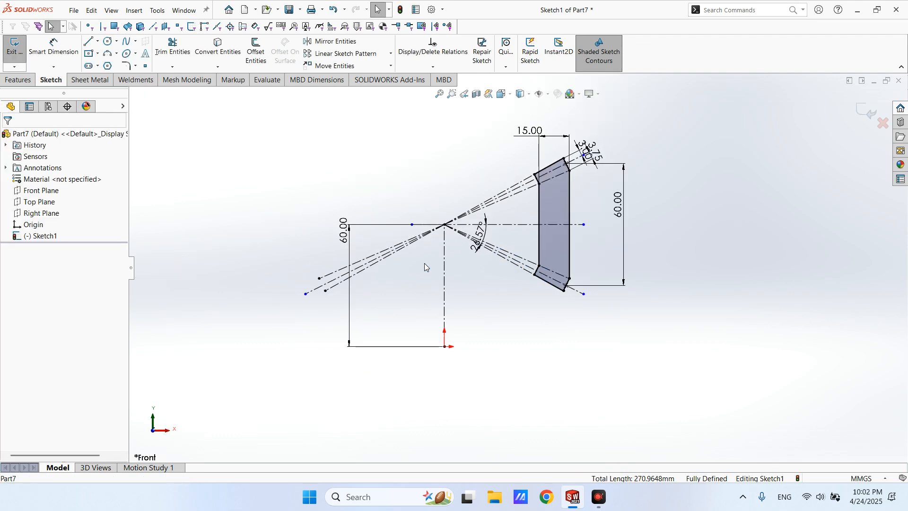
- Sketch a line chain from the profile's lower inner corner: about 6 mm slanted, about 87 mm horizontal, about 10 mm slanted to the top mirrored centerline
scroll(467, 265, down, 2)
click(89, 41)
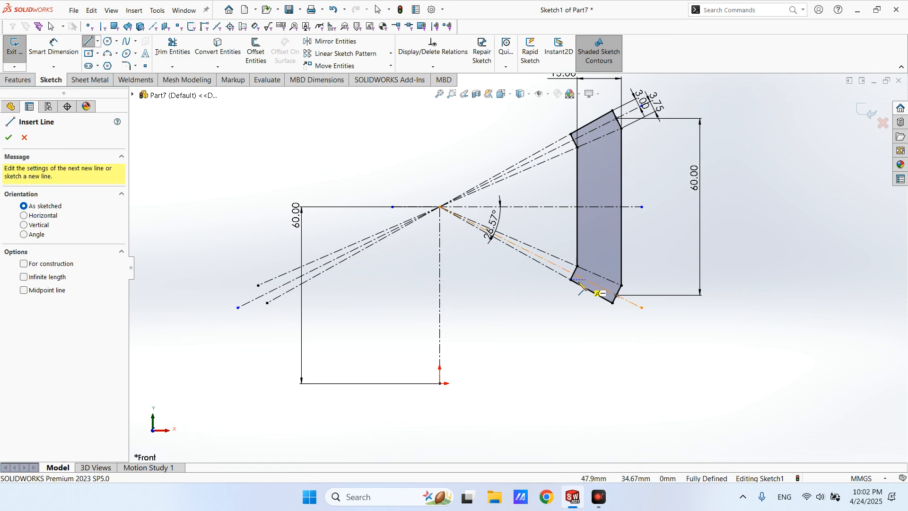
scroll(577, 288, down, 2)
scroll(557, 295, up, 3)
scroll(447, 263, down, 2)
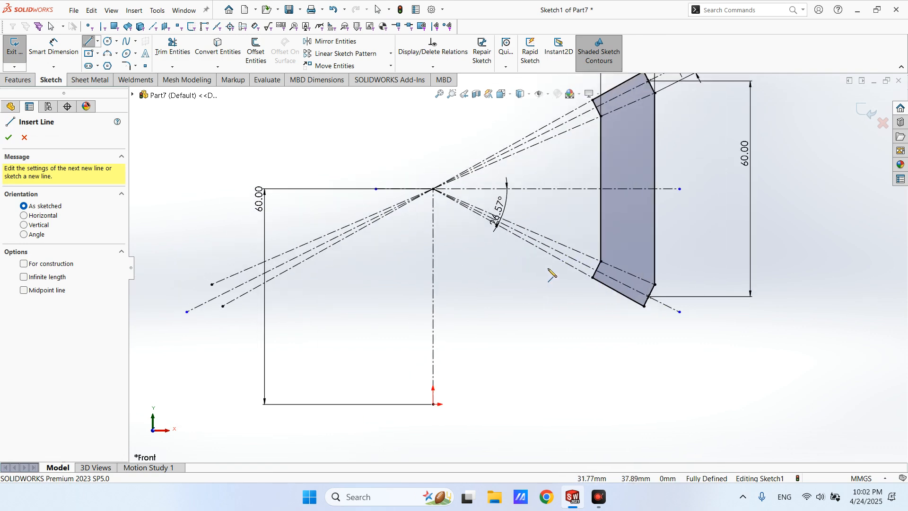
click(593, 279)
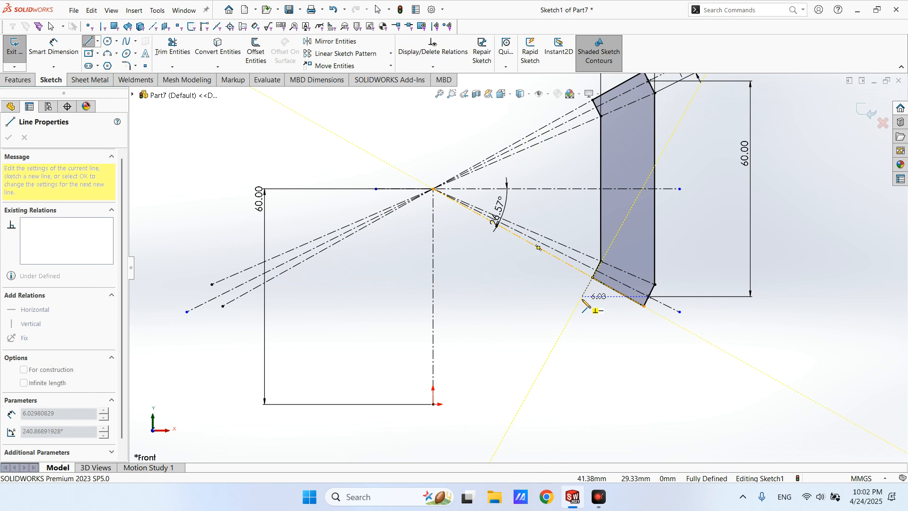
click(582, 297)
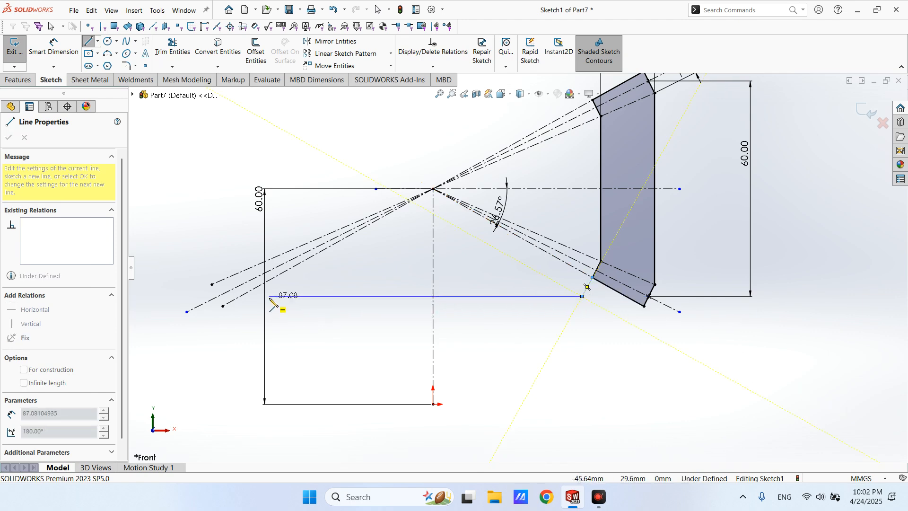
click(269, 296)
scroll(256, 278, down, 5)
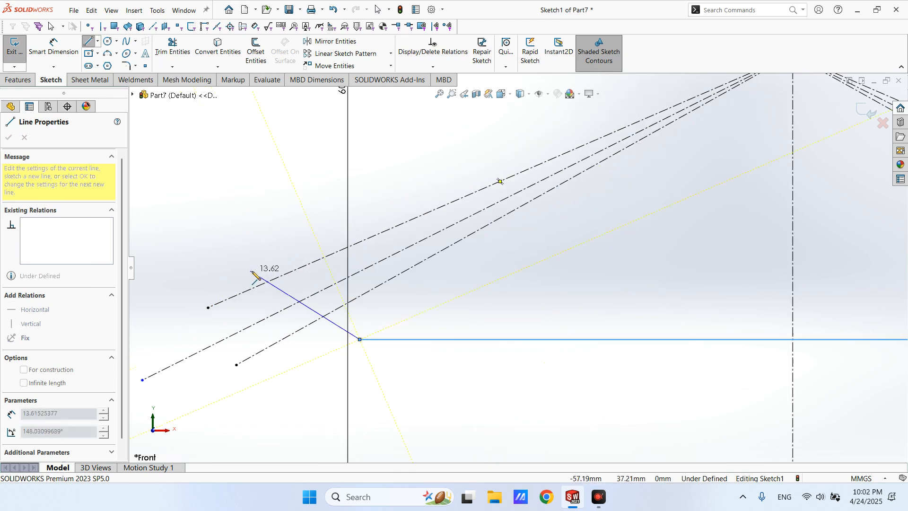
double_click(310, 265)
key(Escape)
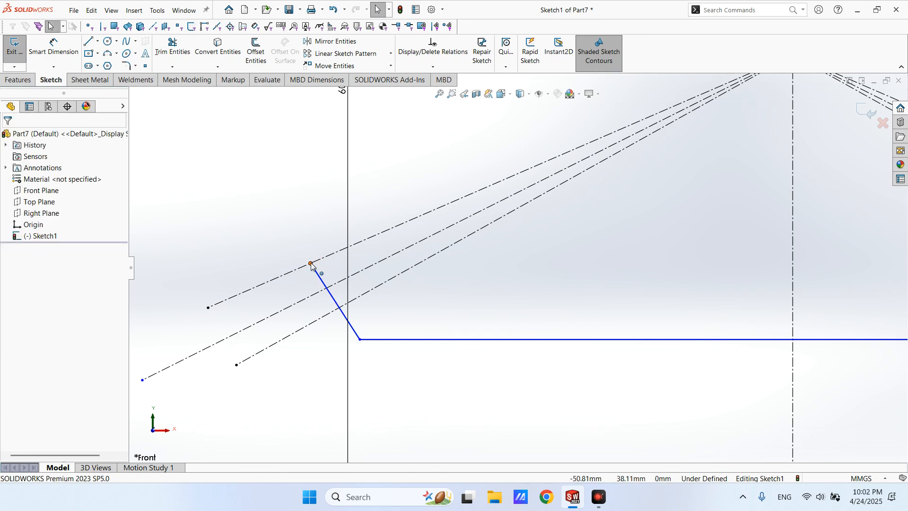
- Try to make the new short slanted line collinear with the profile's lower inner end edge
scroll(503, 265, up, 5)
scroll(648, 285, down, 4)
click(606, 272)
ctrl+click(637, 208)
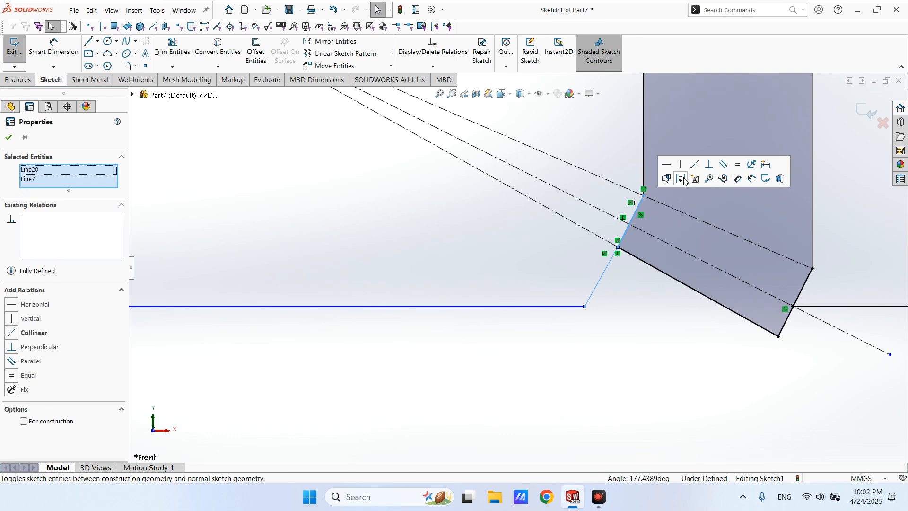
click(695, 164)
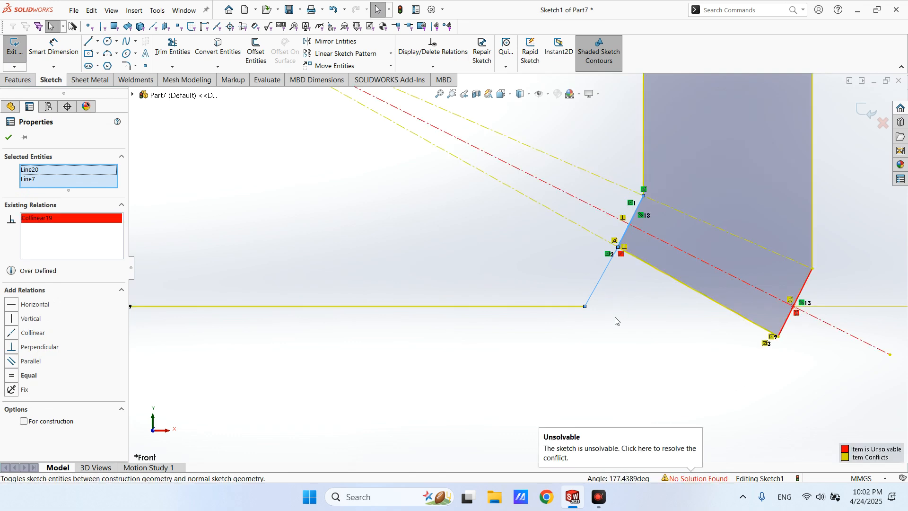
key(ctrl+z)
- Delete the perpendicular relation from the short slanted line at the profile's lower inner corner
click(613, 274)
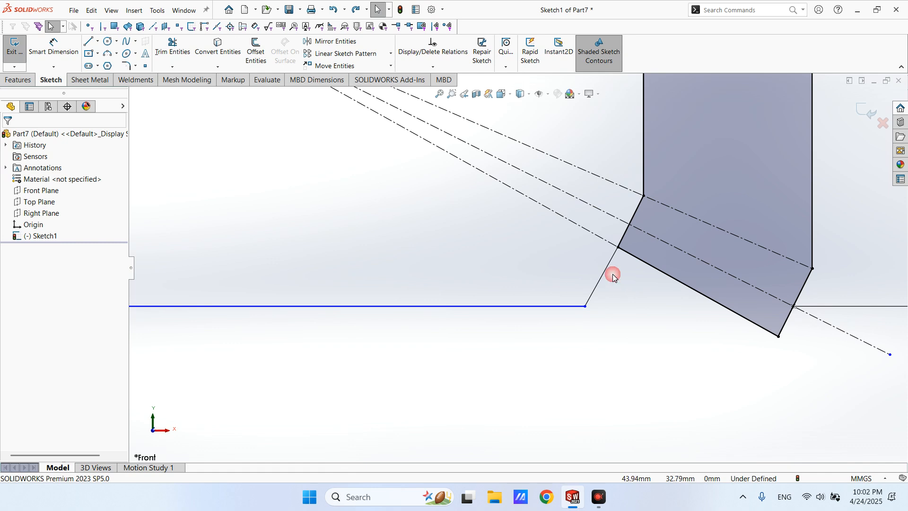
click(608, 268)
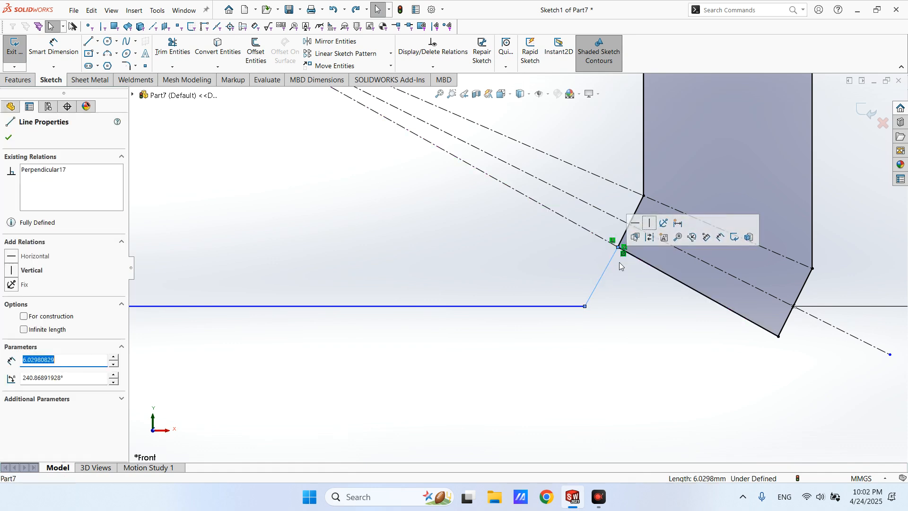
click(617, 249)
click(612, 256)
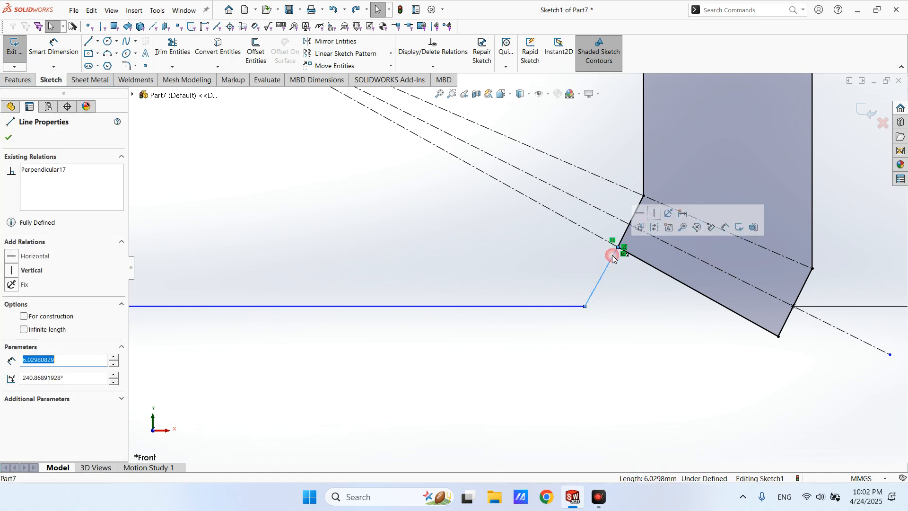
click(612, 242)
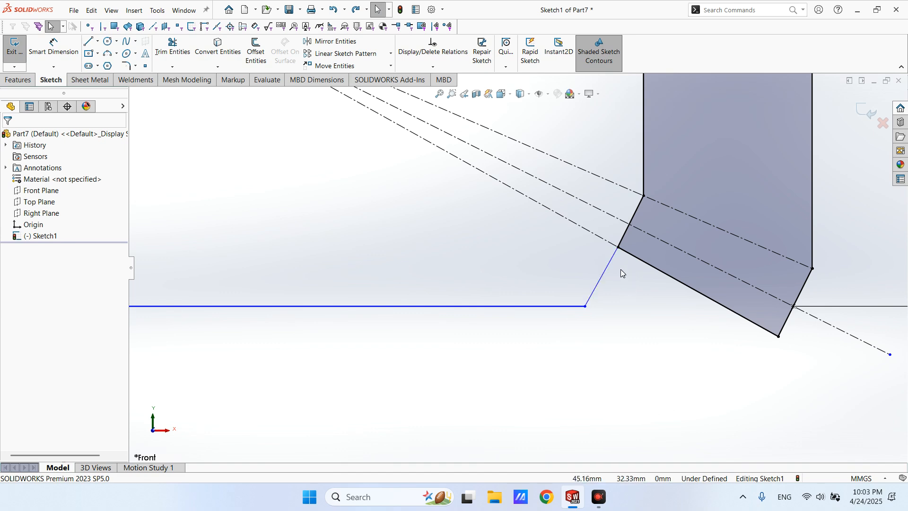
- Make the short slanted line beside the profile collinear with the profile's lower inner end edge
scroll(625, 277, down, 3)
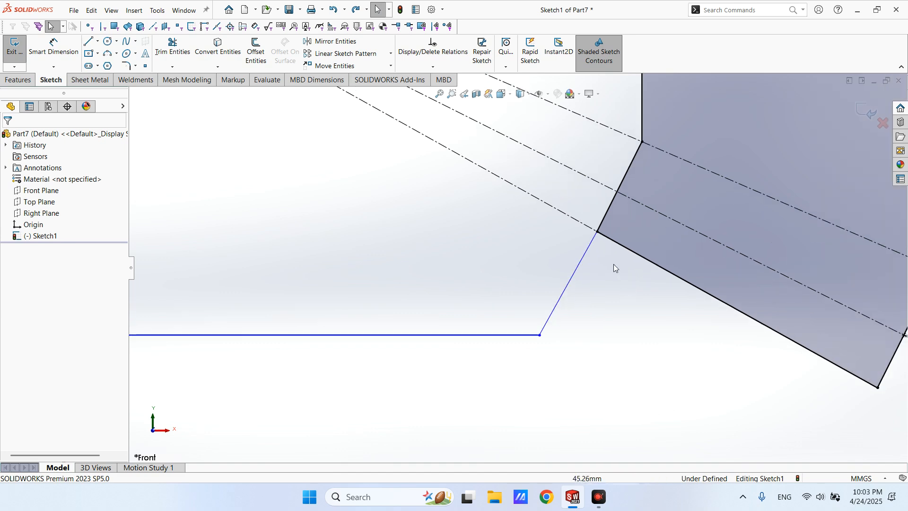
click(584, 262)
ctrl+click(624, 178)
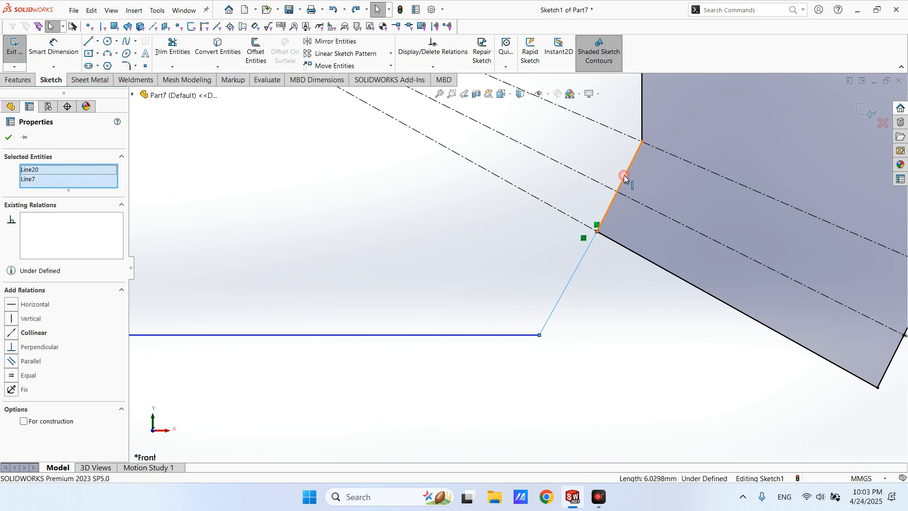
click(677, 137)
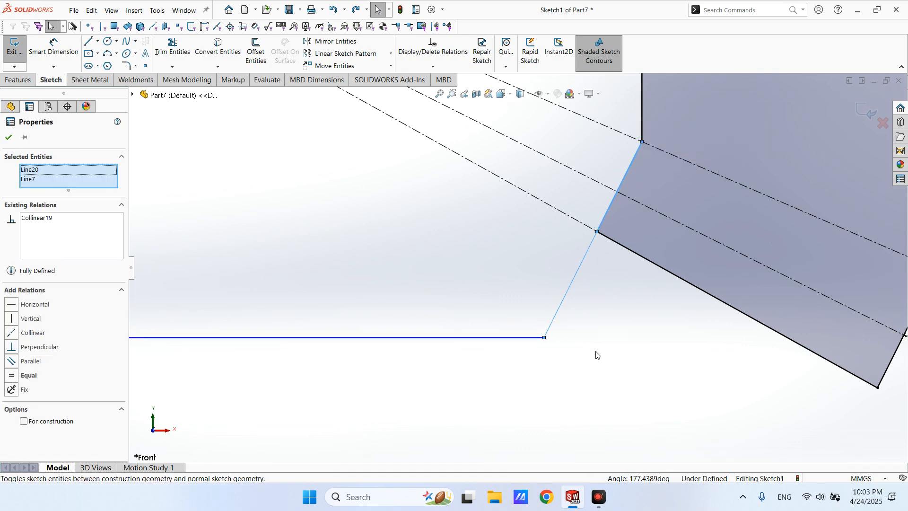
scroll(596, 352, up, 5)
click(543, 319)
- Make the slanted line at the far end of the chain perpendicular to the middle mirrored centerline
scroll(288, 287, down, 6)
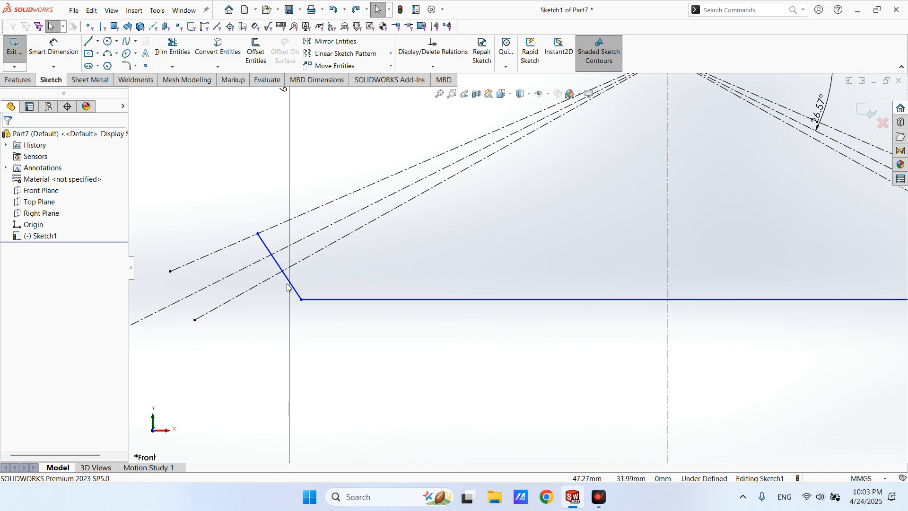
click(279, 265)
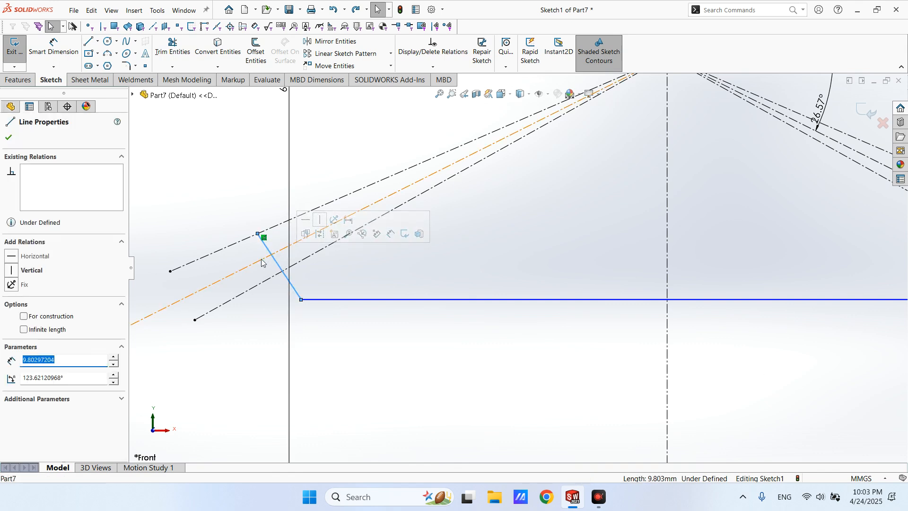
ctrl+click(262, 263)
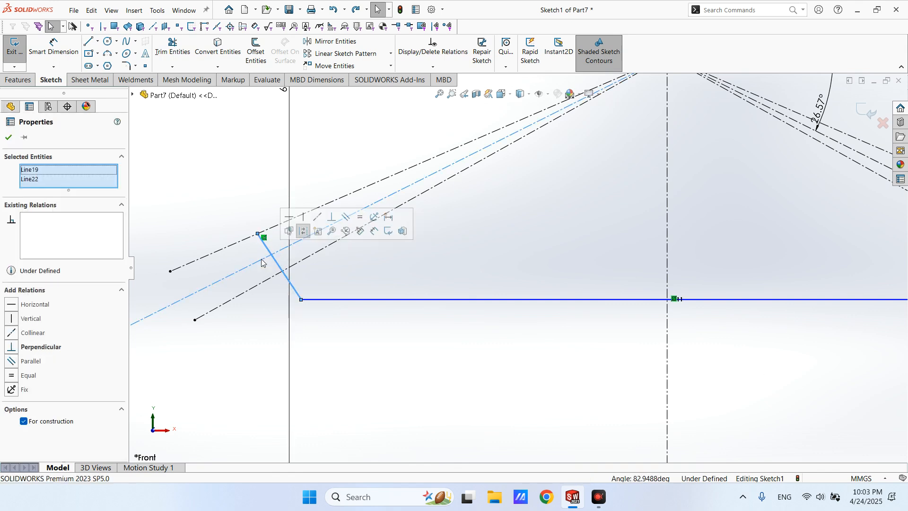
click(318, 218)
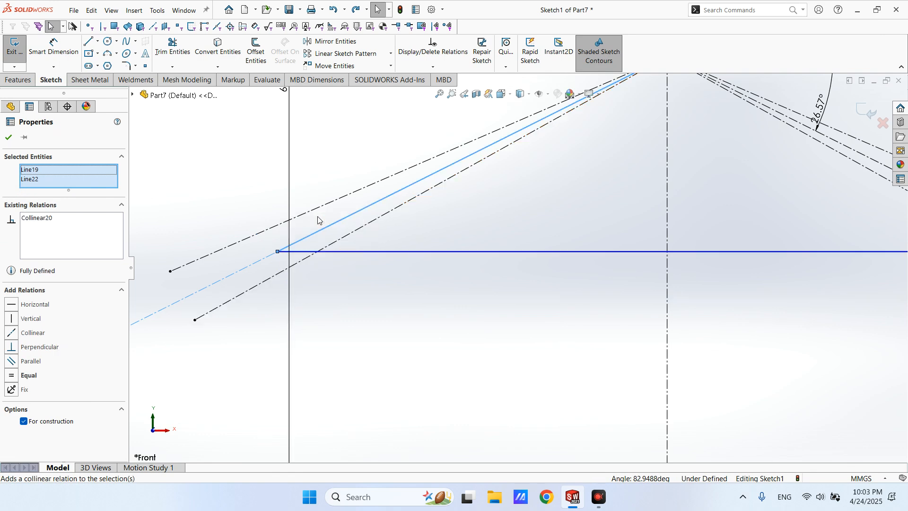
key(ctrl+z)
click(333, 221)
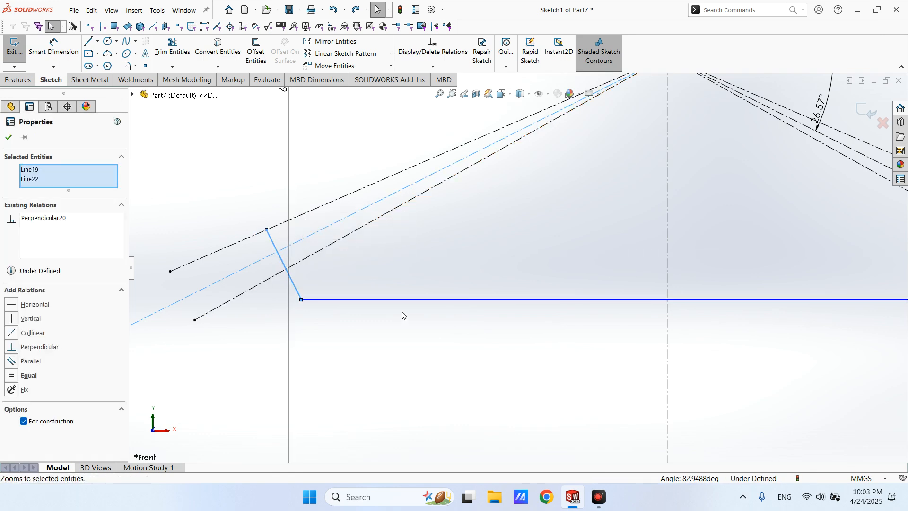
click(403, 316)
key(f)
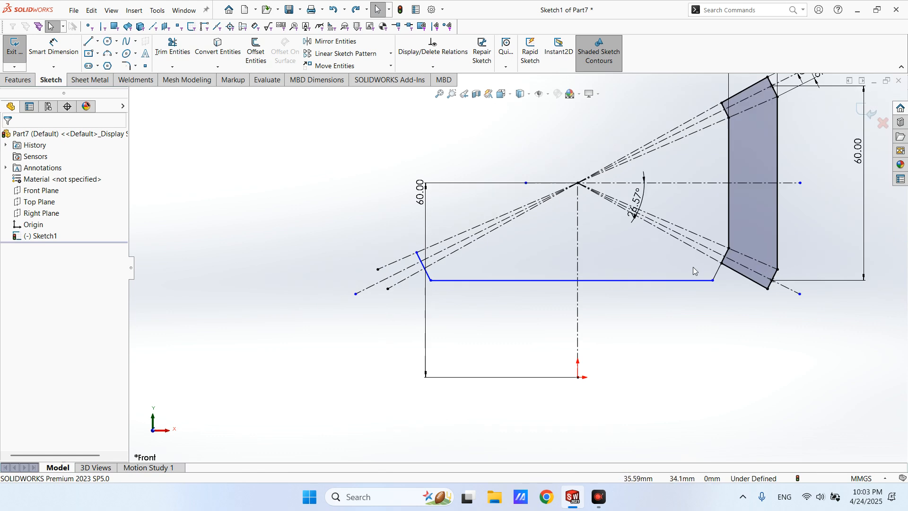
- Make both endpoints of the horizontal line symmetric about the vertical centerline
scroll(694, 267, down, 1)
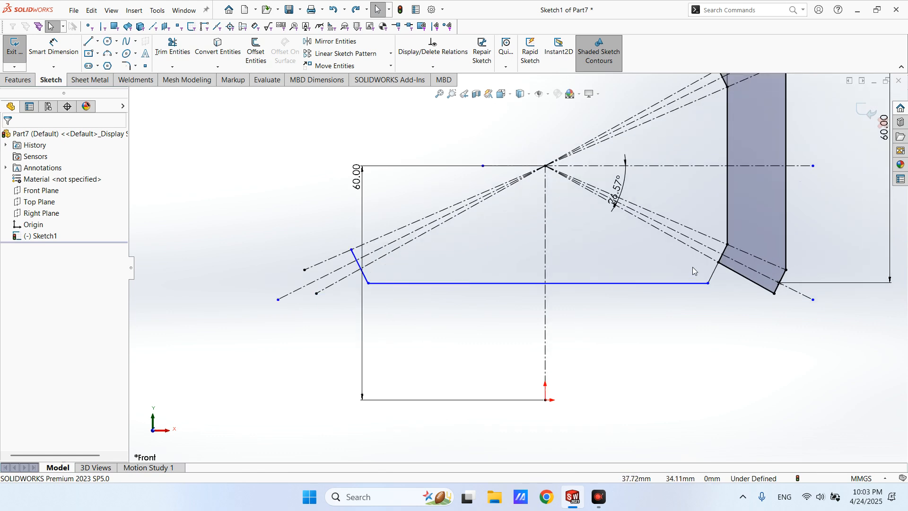
scroll(694, 269, down, 1)
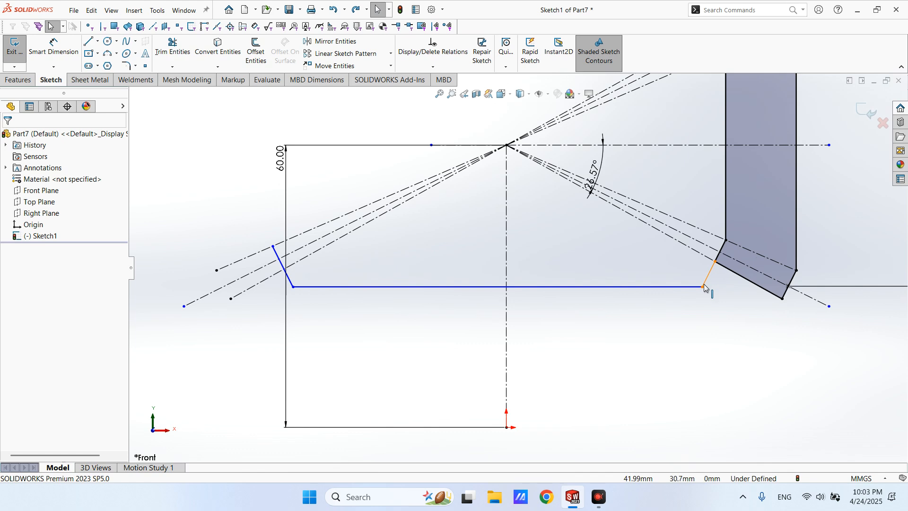
click(702, 286)
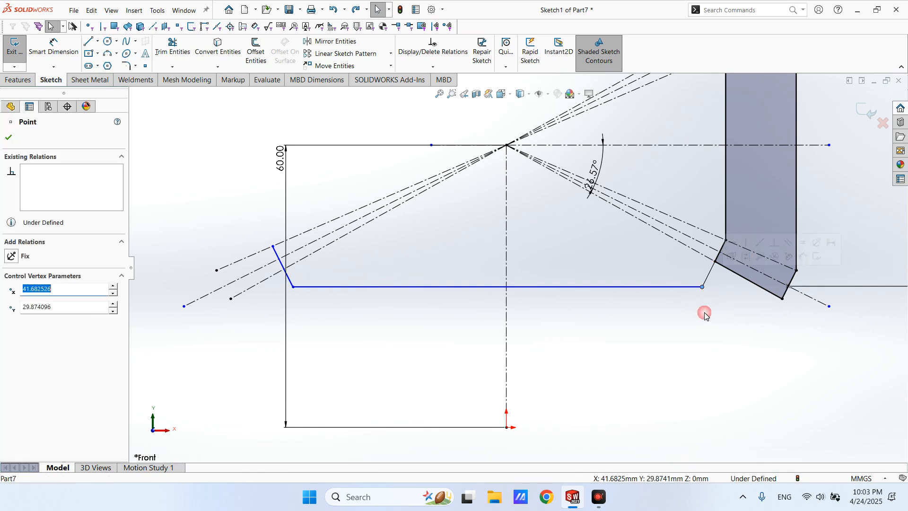
ctrl+click(291, 290)
ctrl+click(507, 253)
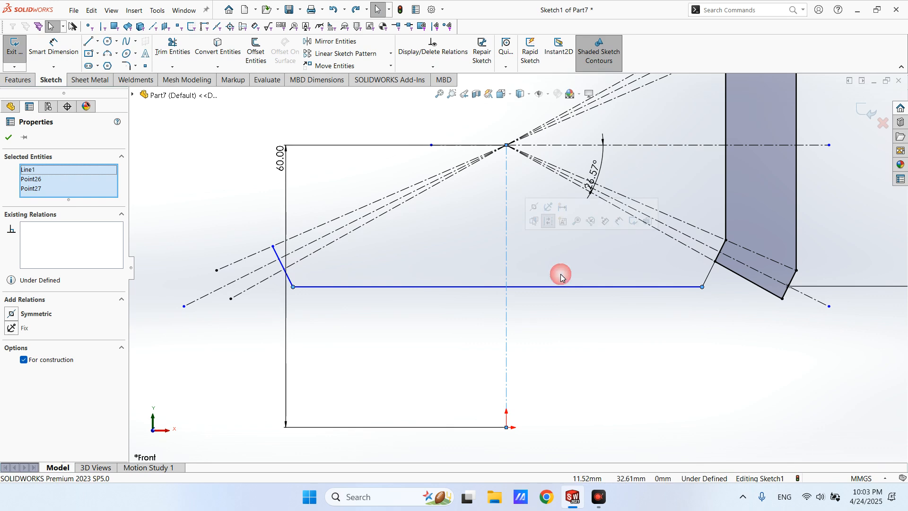
click(549, 221)
click(622, 349)
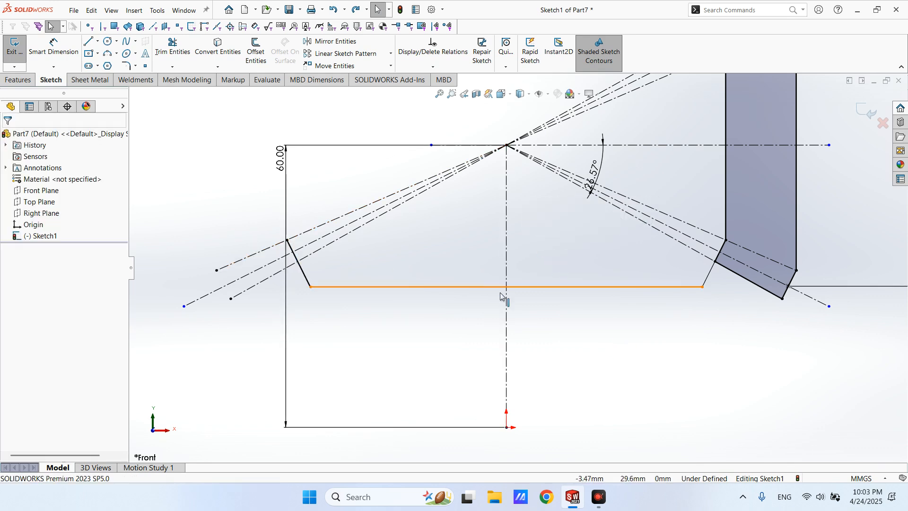
- Dimension the short slanted line beside the profile's lower inner corner and set its length to 7 mm
scroll(756, 288, down, 1)
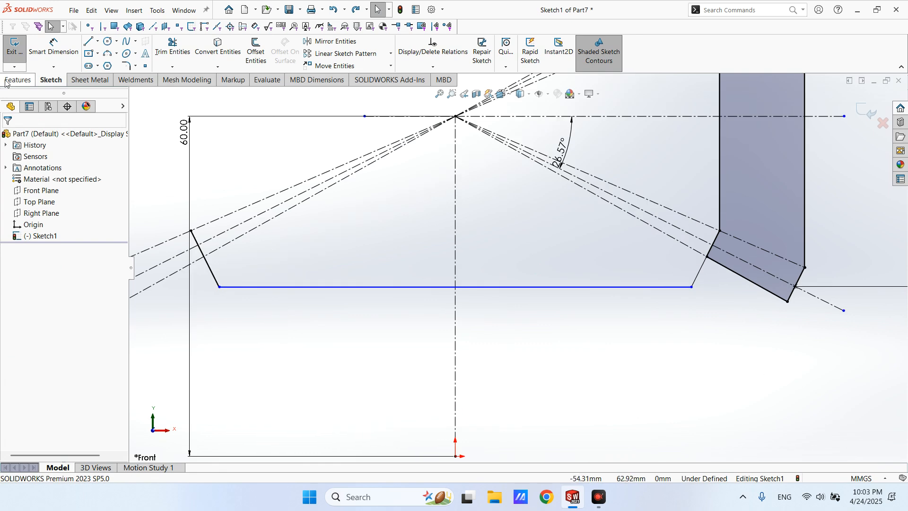
click(53, 47)
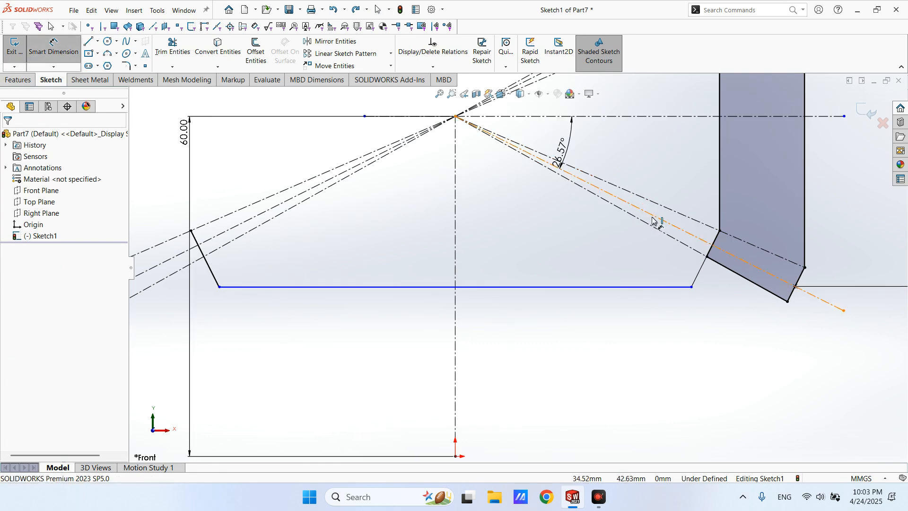
click(699, 274)
click(635, 243)
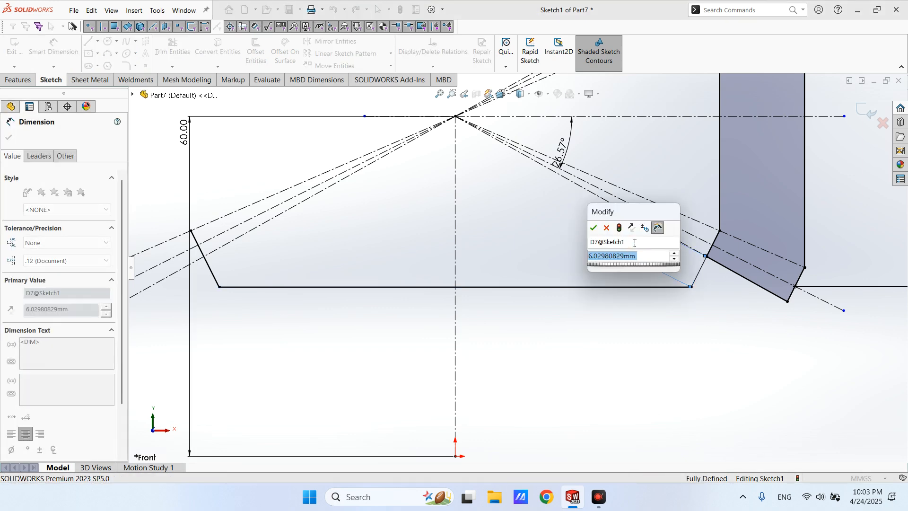
text(7)
key(Return)
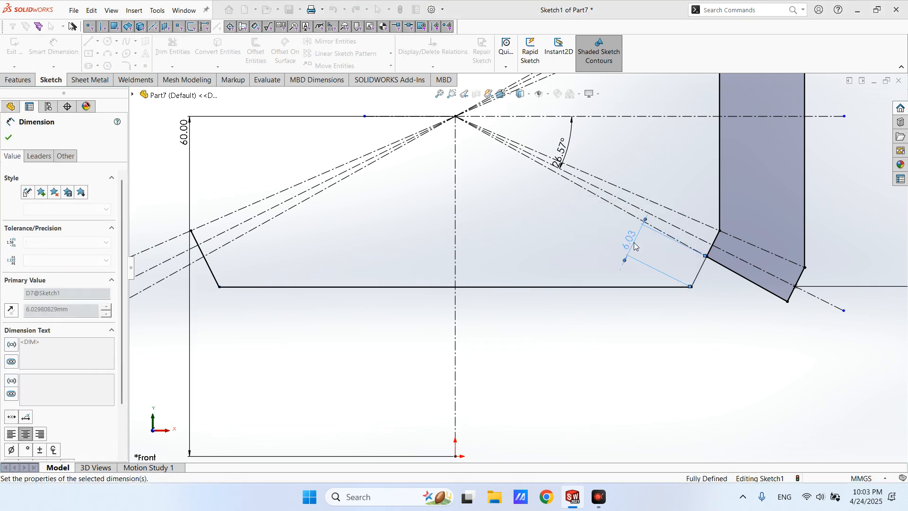
- Draw a slanted line about 17 mm long from the profile's lower outer corner, then a near-horizontal line about 90 mm long toward the mirrored side
scroll(701, 337, up, 3)
scroll(603, 284, down, 2)
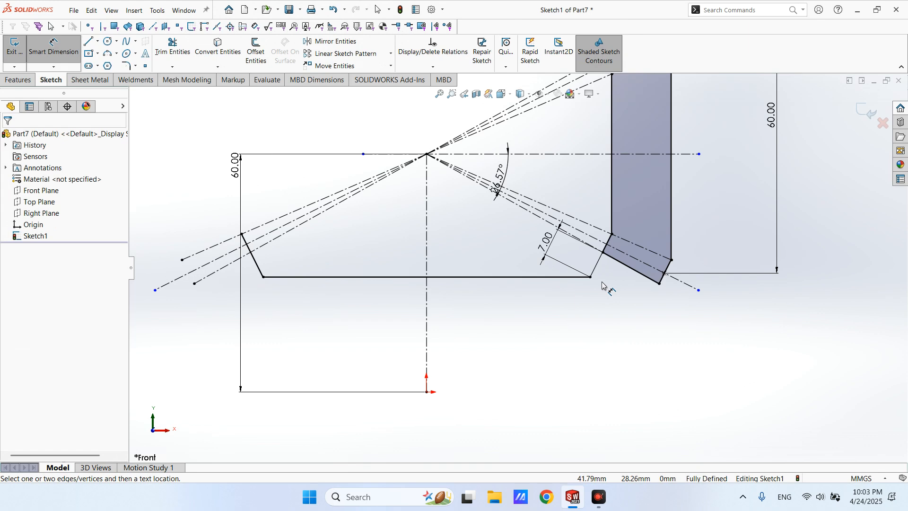
key(Escape)
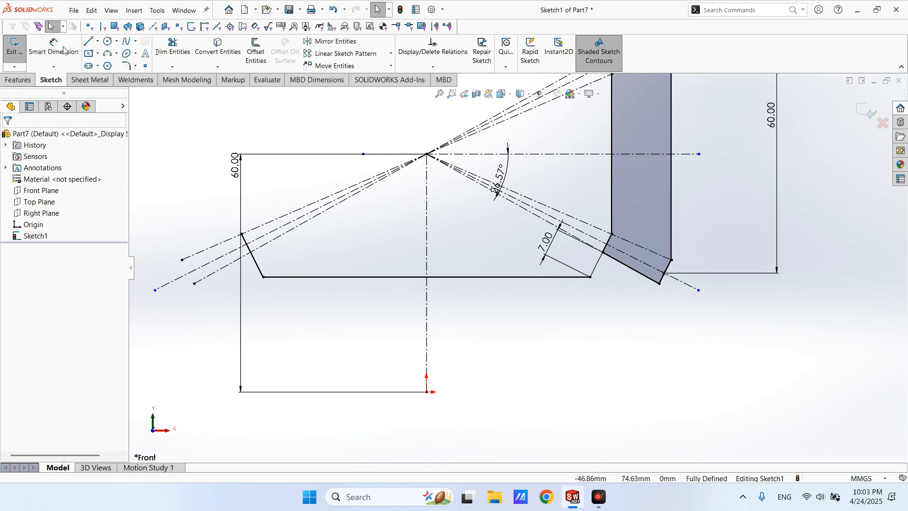
click(89, 42)
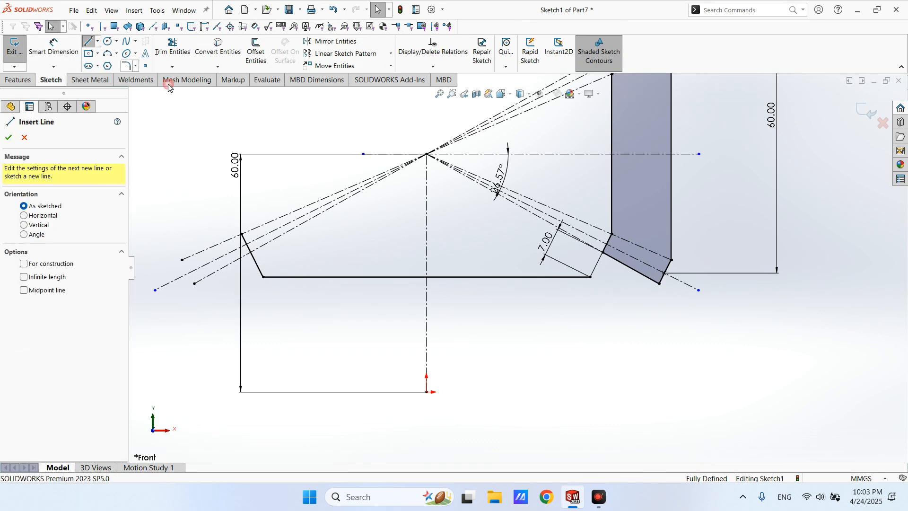
click(660, 284)
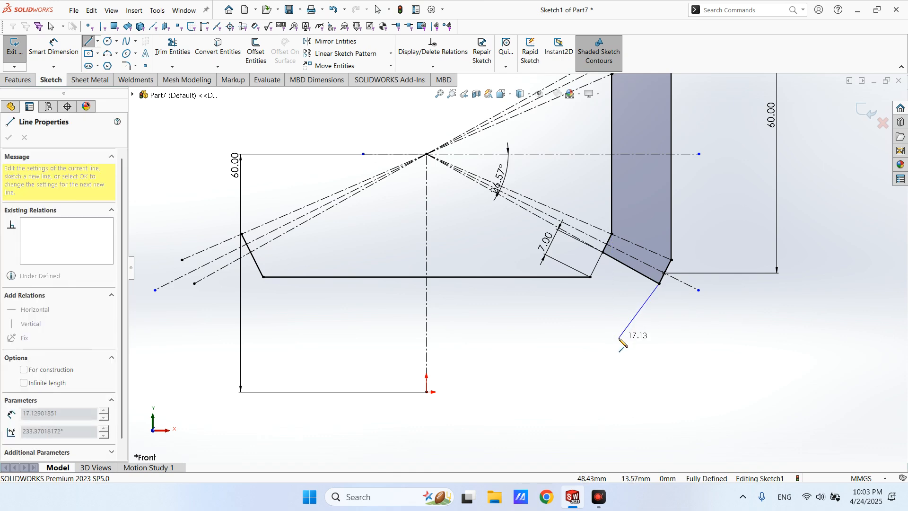
click(626, 342)
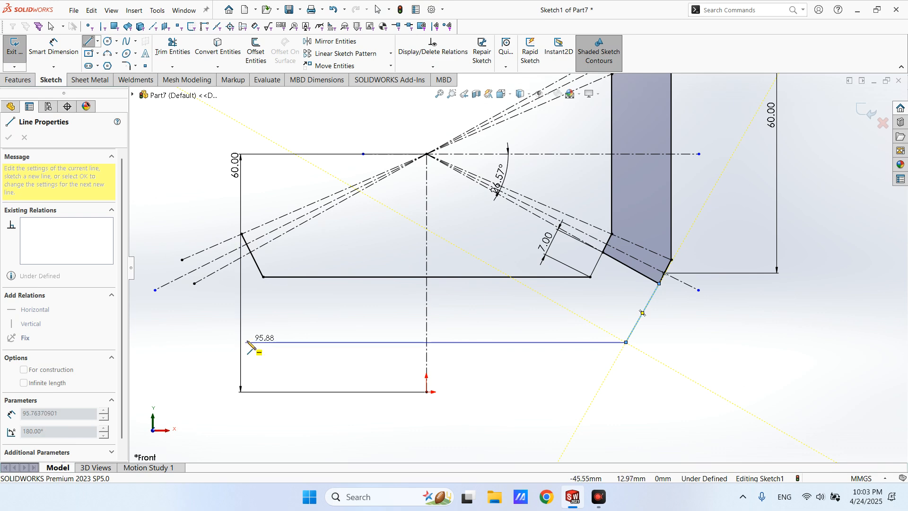
double_click(271, 338)
key(Escape)
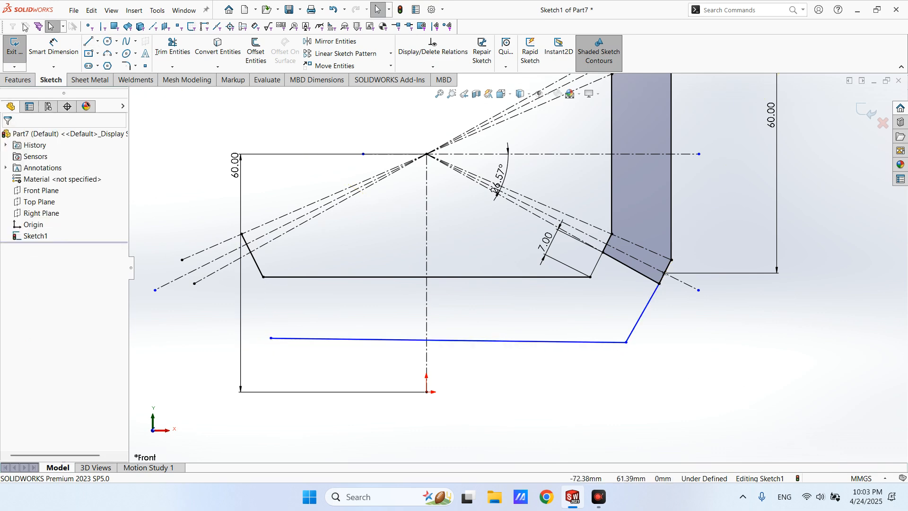
- Draw a line about 7 mm long outward along the upper mirrored centerline from the inner chain's end, then a 27 mm line down to the lower line's free end
click(89, 41)
scroll(250, 246, down, 3)
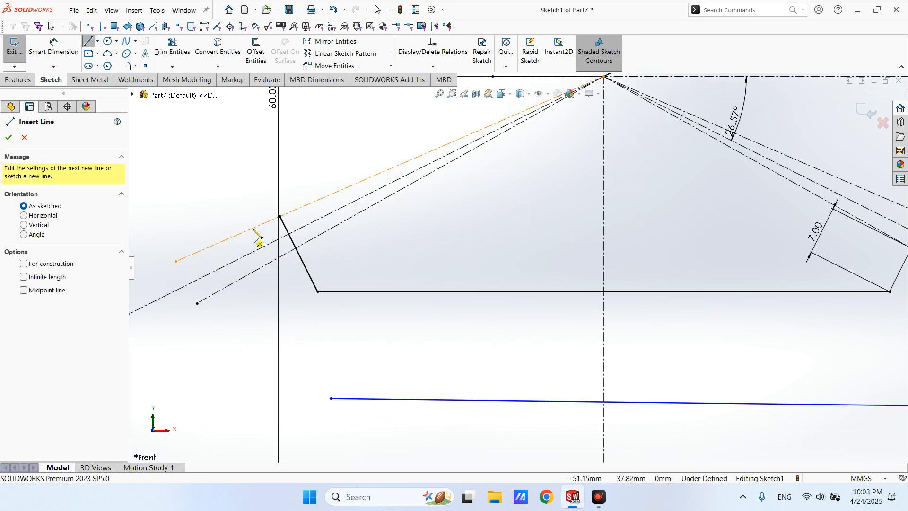
click(280, 216)
click(230, 239)
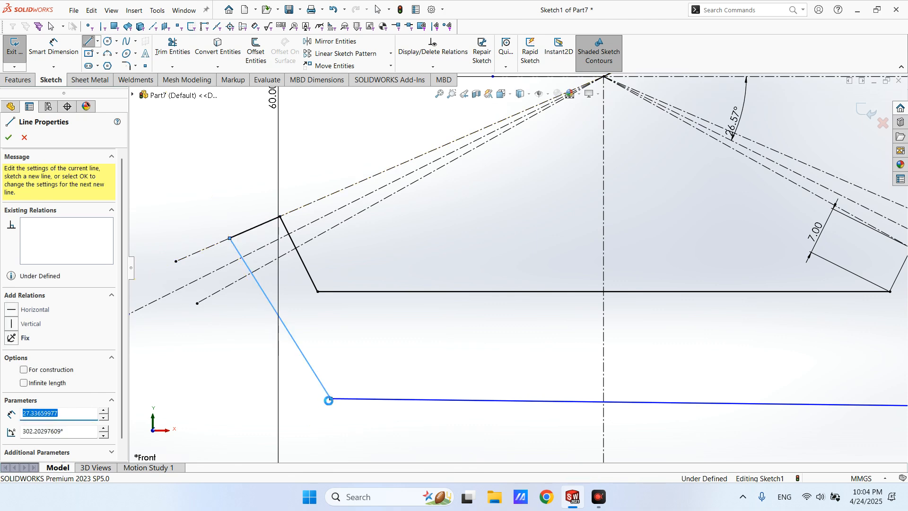
key(Escape)
click(320, 335)
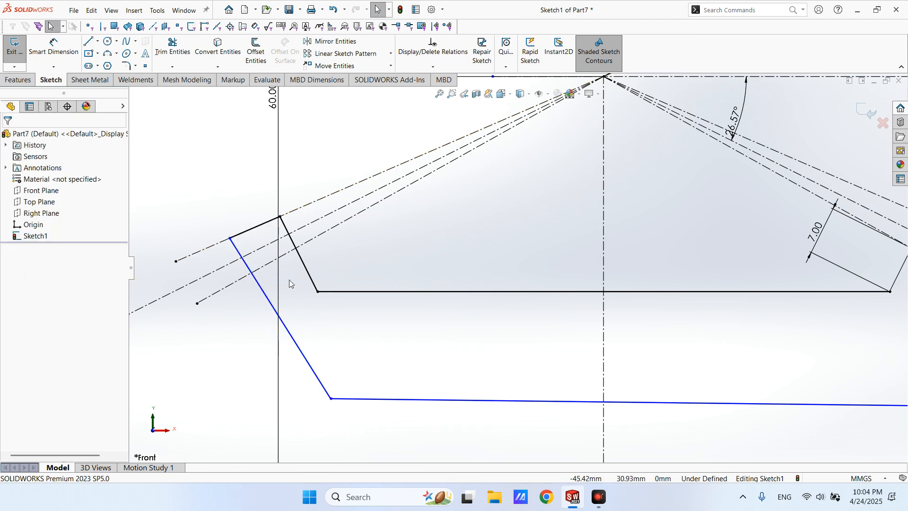
- Make the outer slanted line on the mirrored side parallel to the inner slanted line beside it
scroll(331, 341, up, 5)
scroll(261, 262, down, 2)
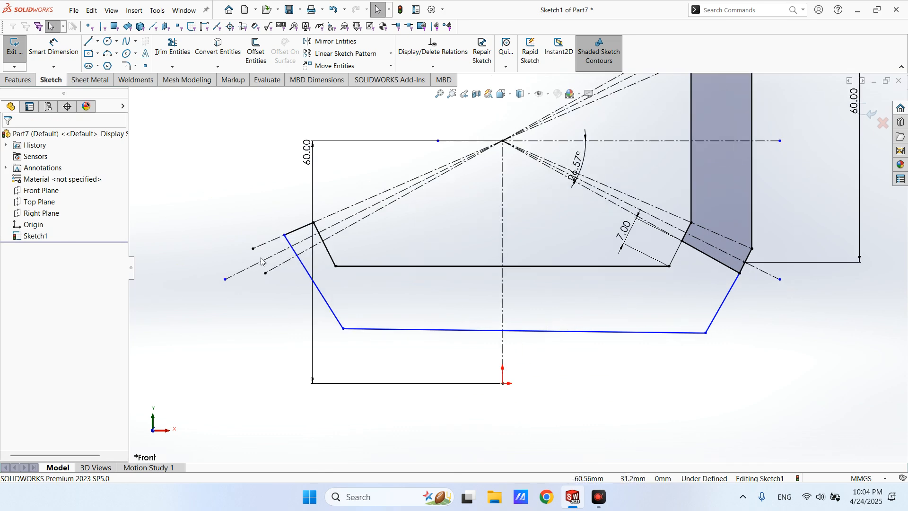
click(323, 242)
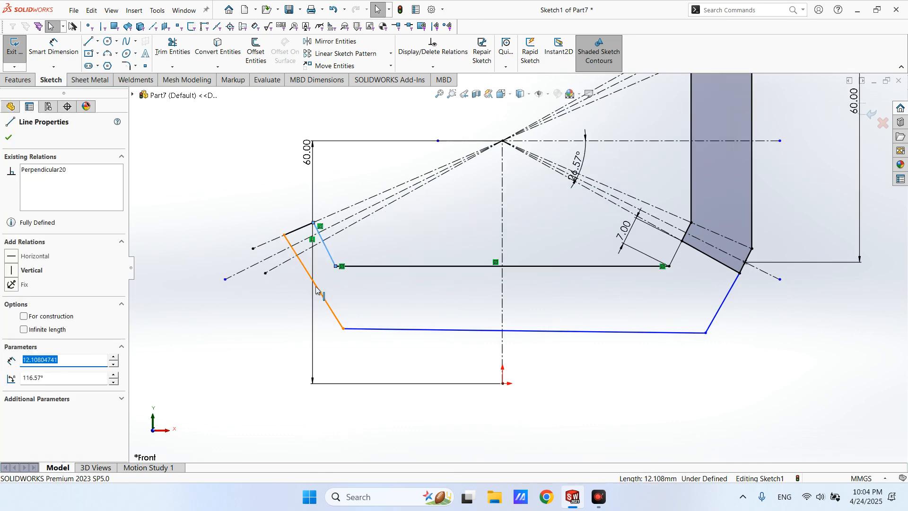
ctrl+click(317, 289)
click(406, 245)
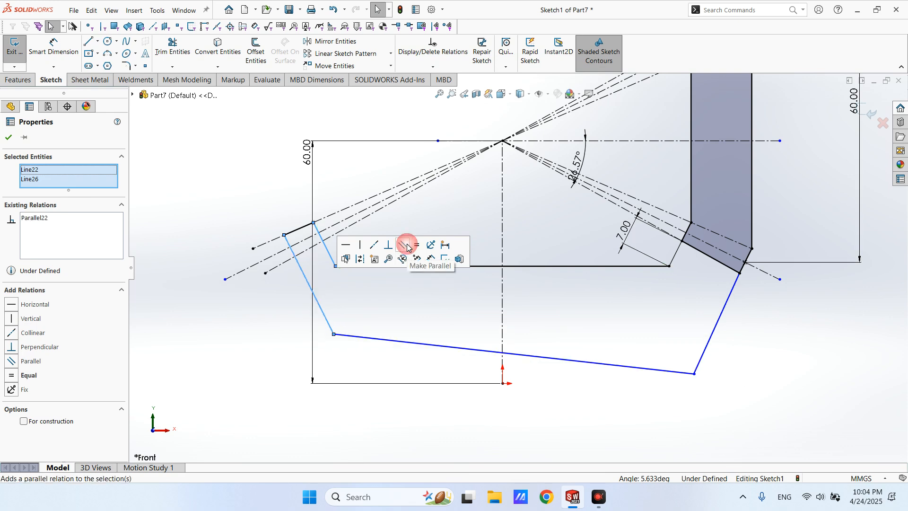
- Make the long lower line of the outer chain horizontal
click(634, 367)
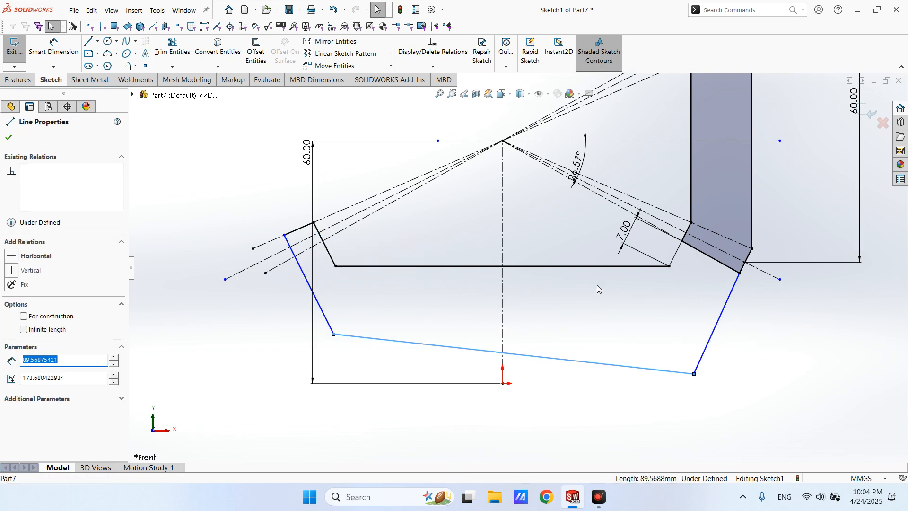
click(11, 258)
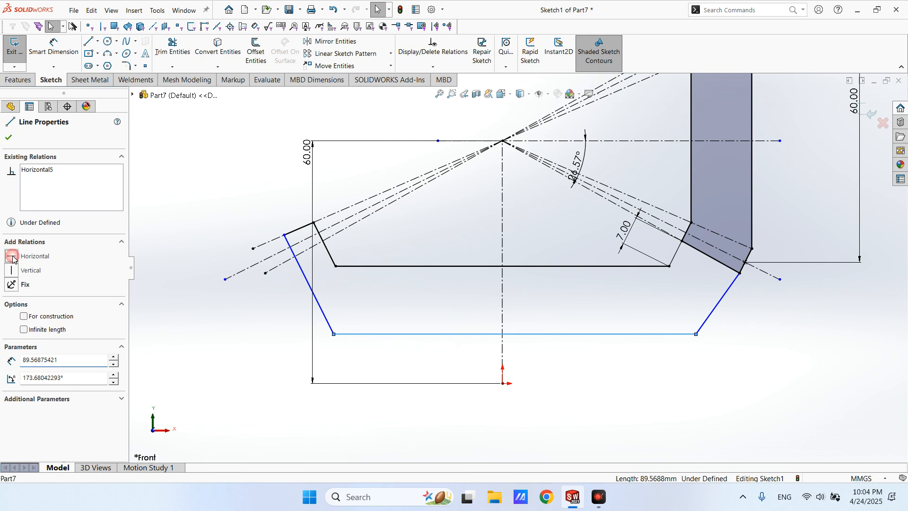
click(805, 332)
- Examine the relations on the outer slanted line of the mirrored side
scroll(756, 294, down, 2)
scroll(447, 285, up, 3)
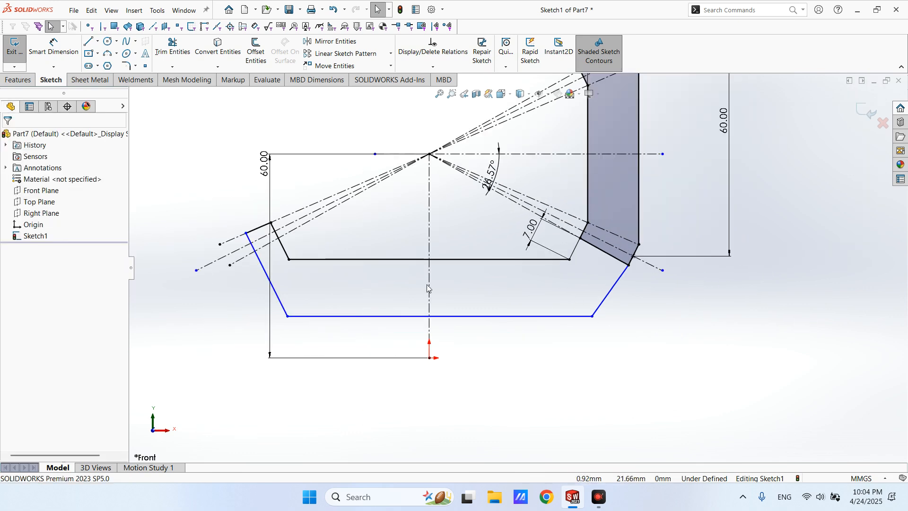
scroll(371, 280, down, 1)
scroll(274, 238, down, 2)
scroll(274, 238, down, 1)
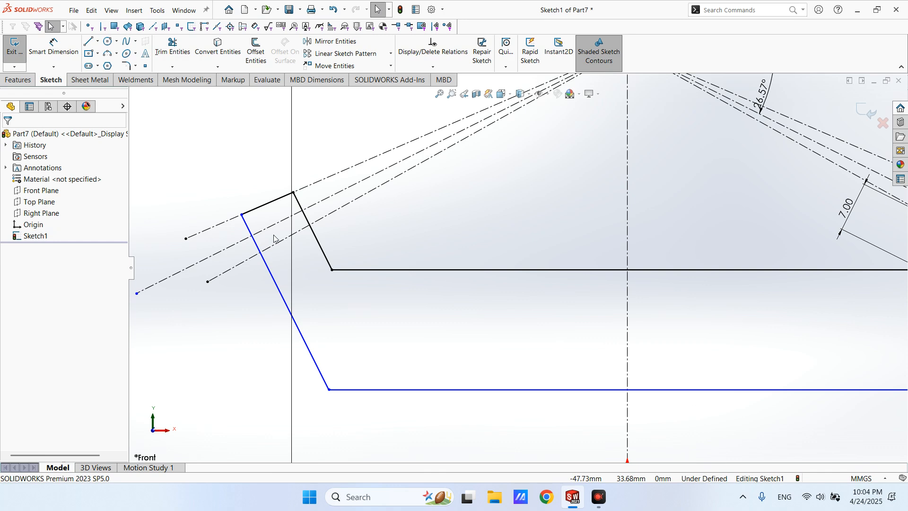
click(259, 247)
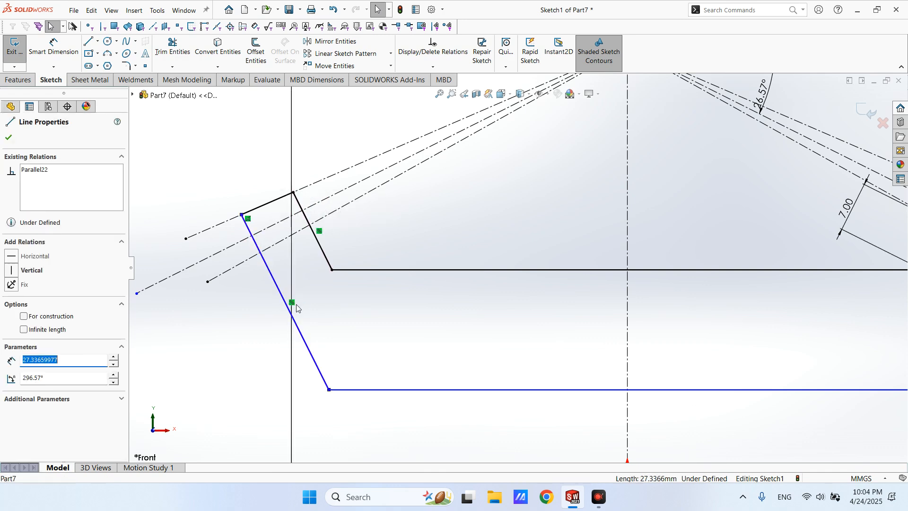
click(301, 255)
scroll(372, 303, up, 6)
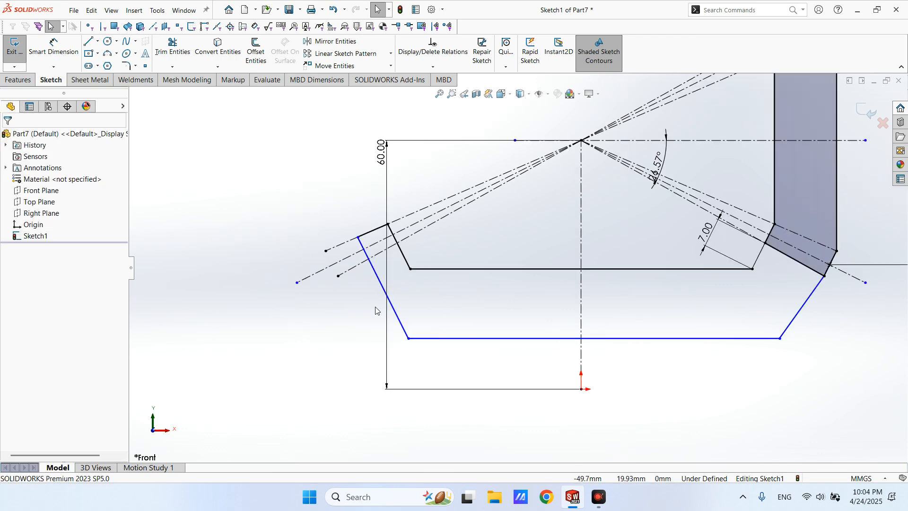
scroll(709, 273, down, 3)
- Dimension the distance between the two long horizontal lines and set it to 15 mm
click(53, 47)
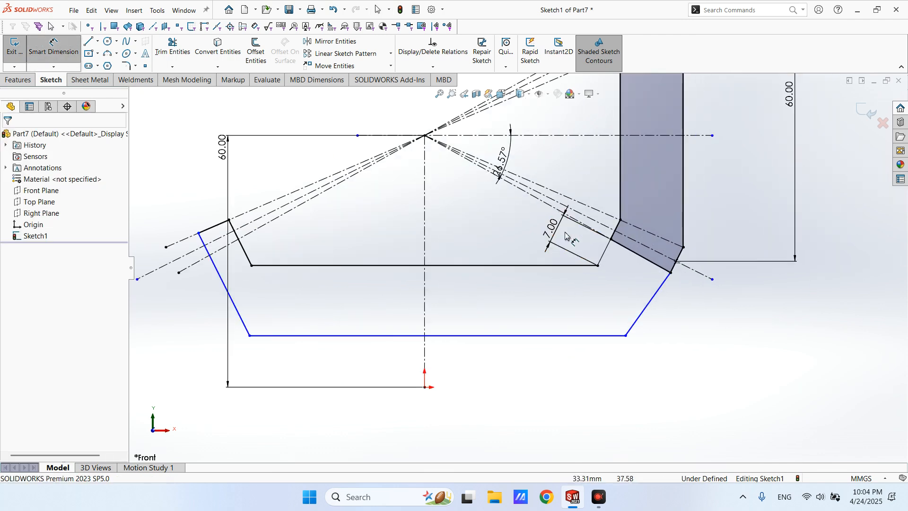
click(497, 266)
click(533, 334)
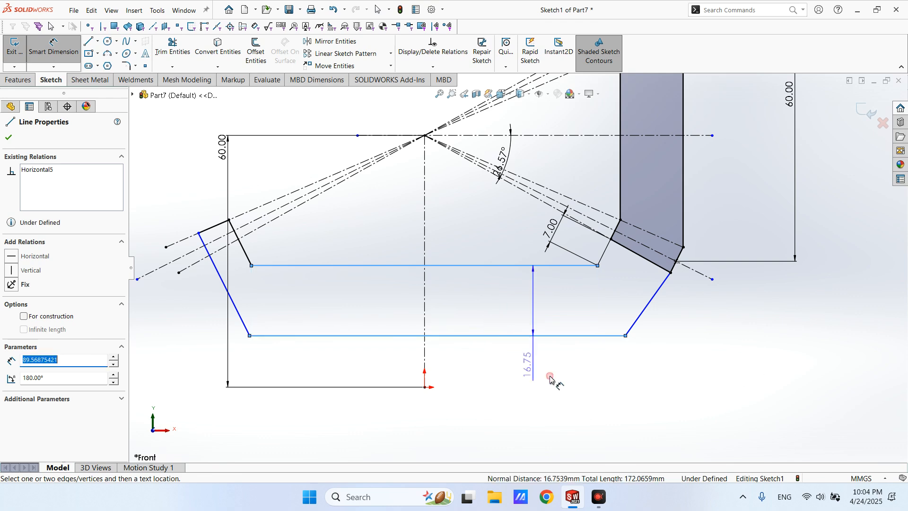
scroll(539, 374, up, 3)
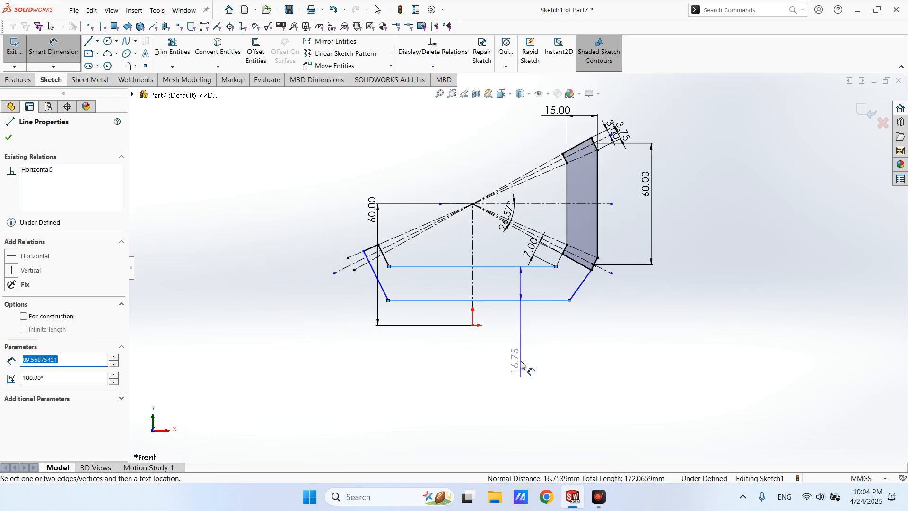
click(520, 362)
text(15)
key(Return)
scroll(566, 320, down, 3)
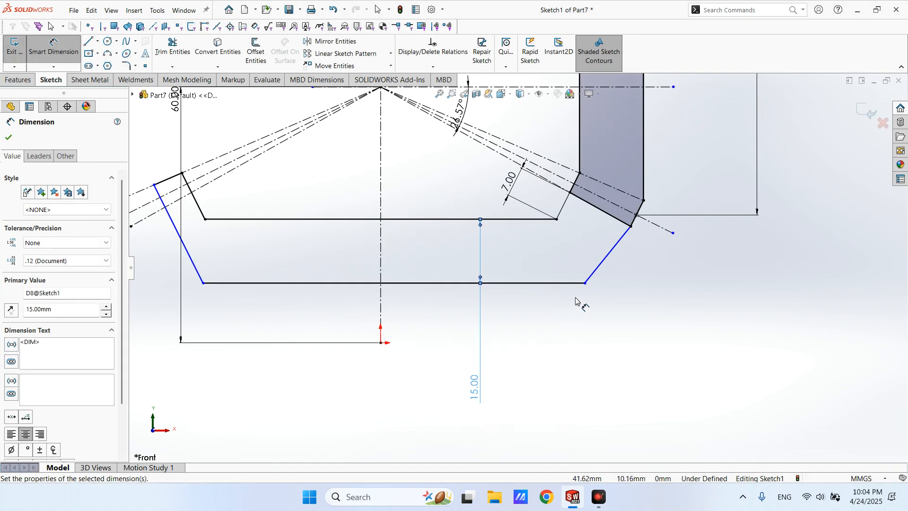
key(Escape)
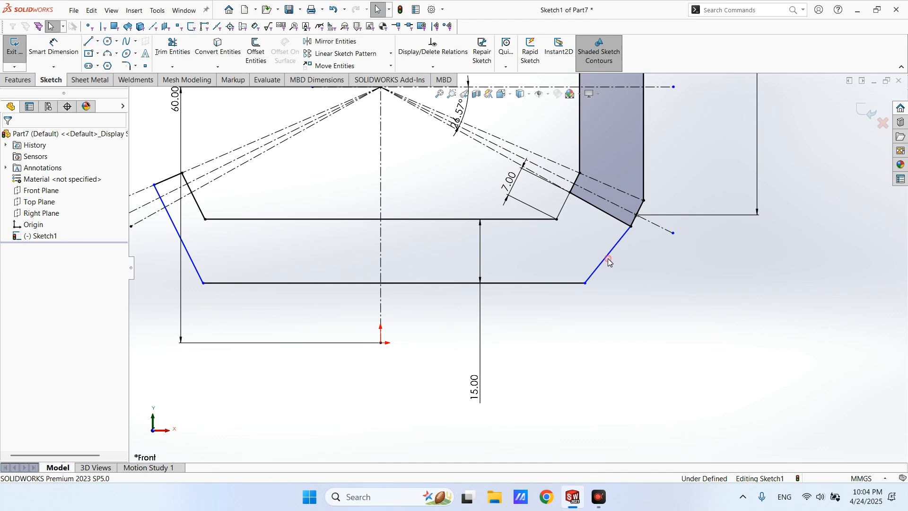
- Make the outer slanted line beside the profile collinear with the profile's lower outer end edge
click(608, 259)
ctrl+click(643, 207)
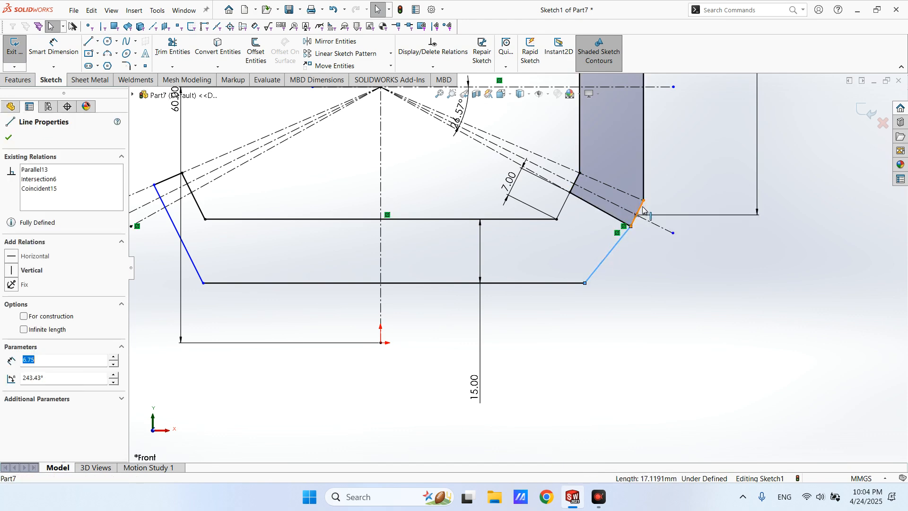
click(702, 171)
click(649, 284)
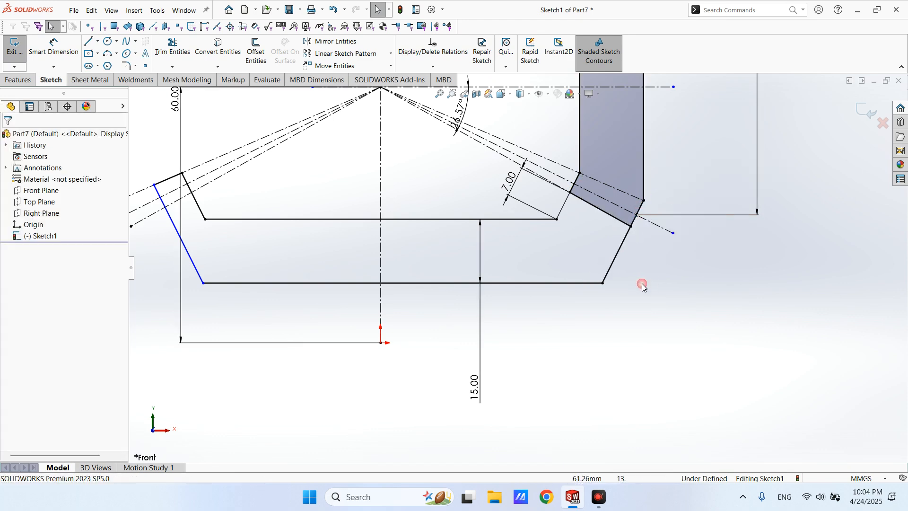
- Compare the under-defined outer slanted line on the mirrored side with the inner slanted line and the profile's lower end
scroll(542, 260, up, 3)
scroll(343, 256, down, 2)
scroll(317, 268, down, 2)
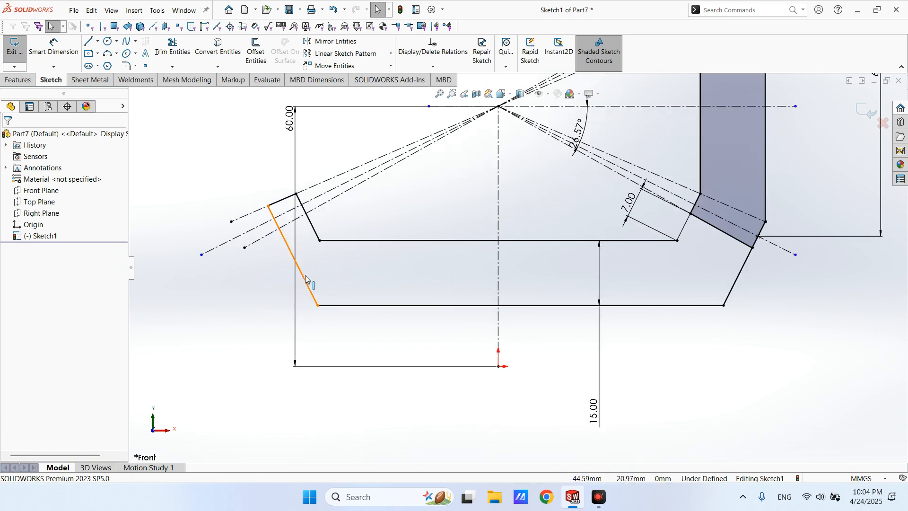
click(305, 279)
click(303, 225)
click(691, 214)
click(688, 274)
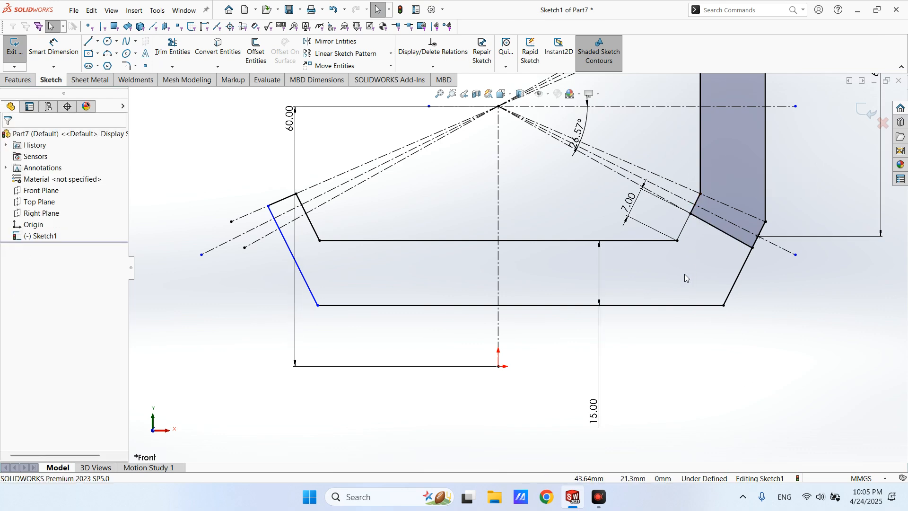
- Examine the relations on the short line along the upper mirrored centerline and on both its endpoints
scroll(316, 271, up, 1)
scroll(316, 270, down, 2)
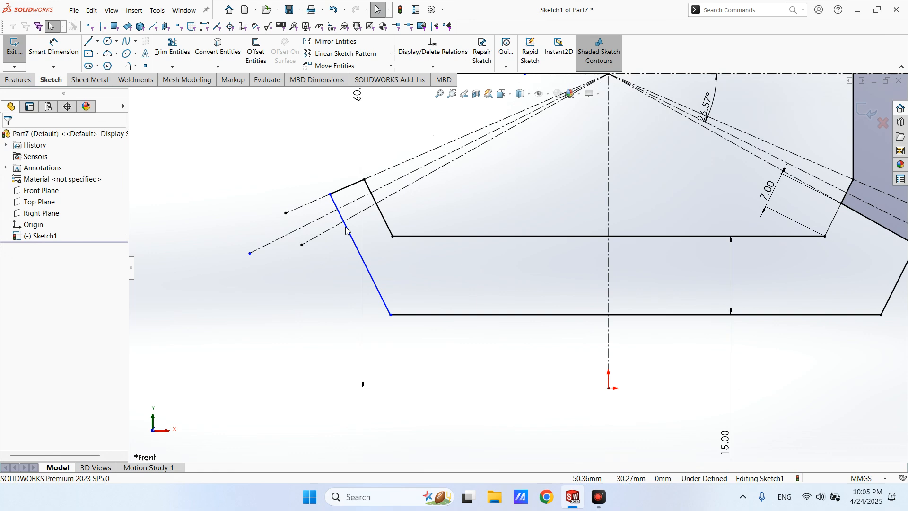
click(334, 203)
click(330, 194)
scroll(540, 249, up, 2)
scroll(539, 249, down, 2)
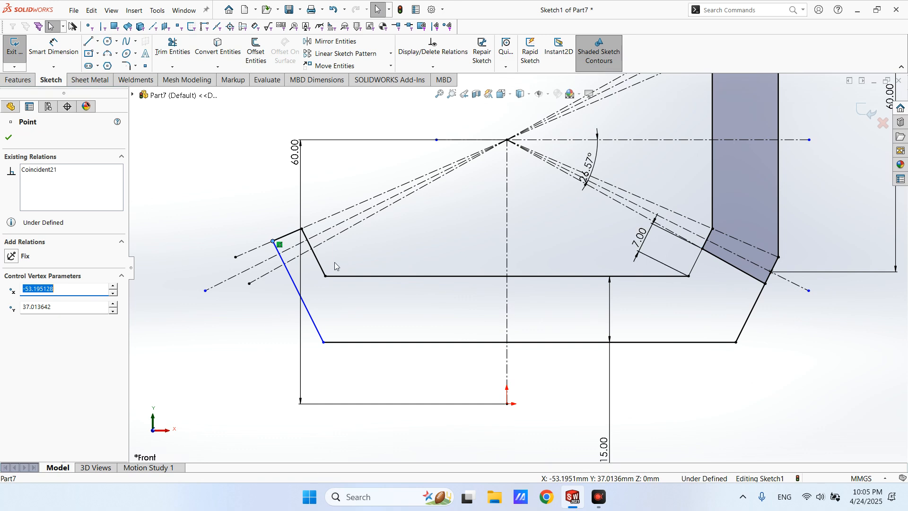
click(294, 235)
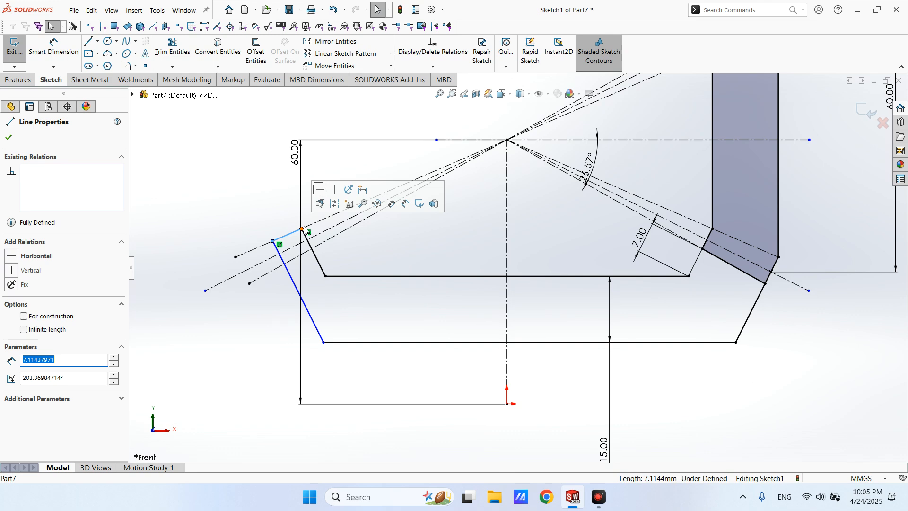
click(303, 229)
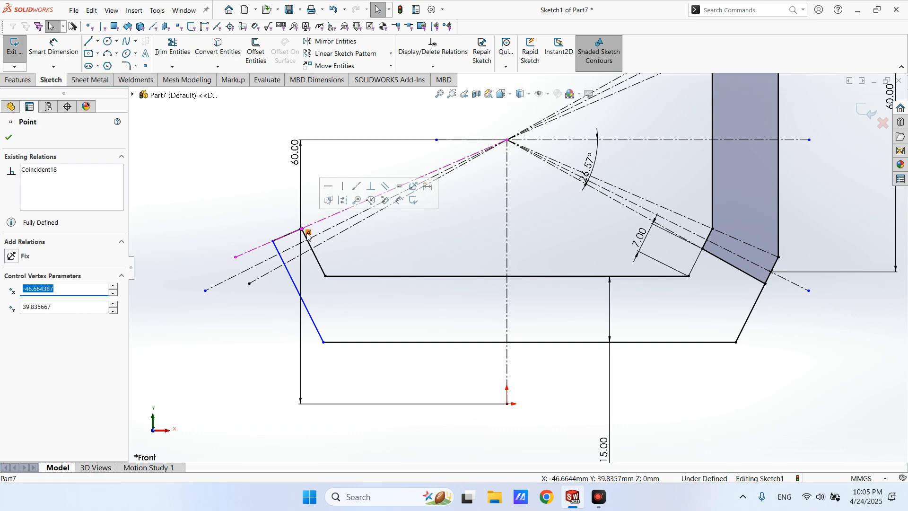
click(491, 256)
- Move the under-defined outer slanted line on the mirrored side farther outward from the inner slanted line, and check its parallel relation
scroll(591, 263, up, 5)
scroll(416, 273, down, 2)
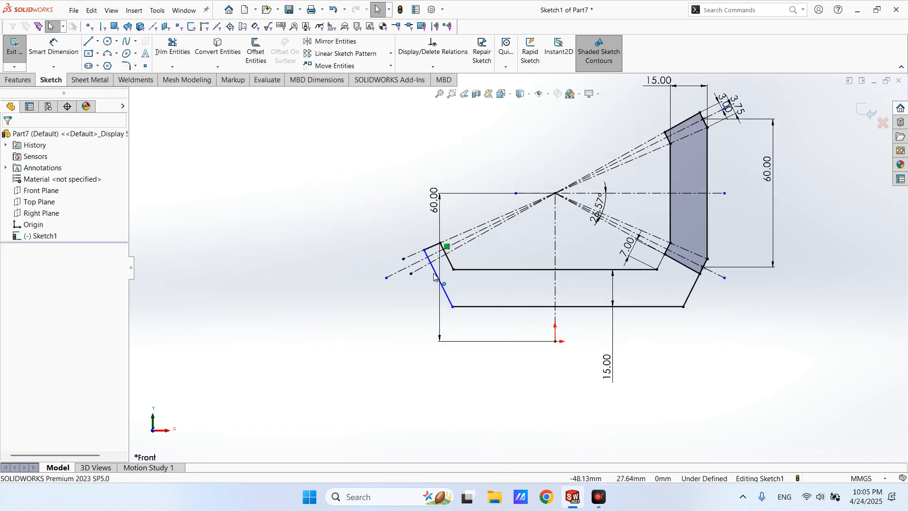
scroll(434, 276, down, 4)
drag(453, 271, 424, 306)
scroll(424, 306, up, 6)
scroll(521, 284, down, 3)
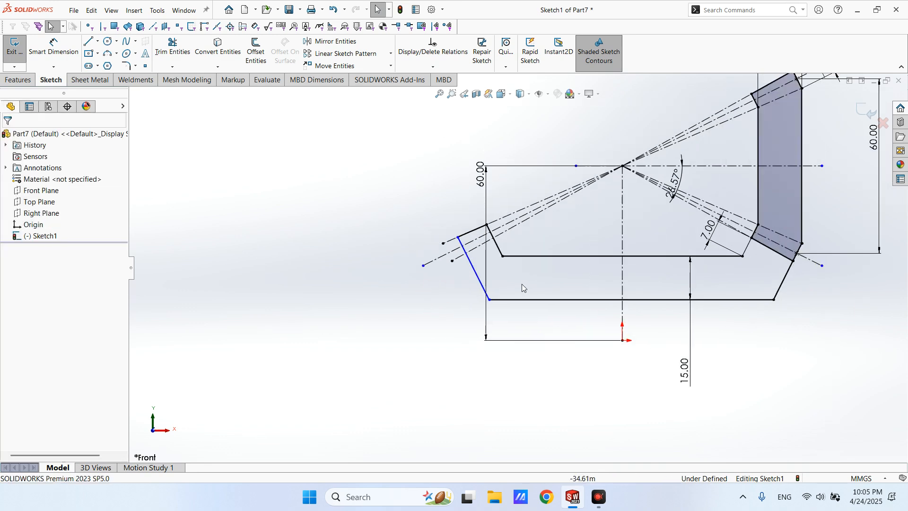
click(472, 269)
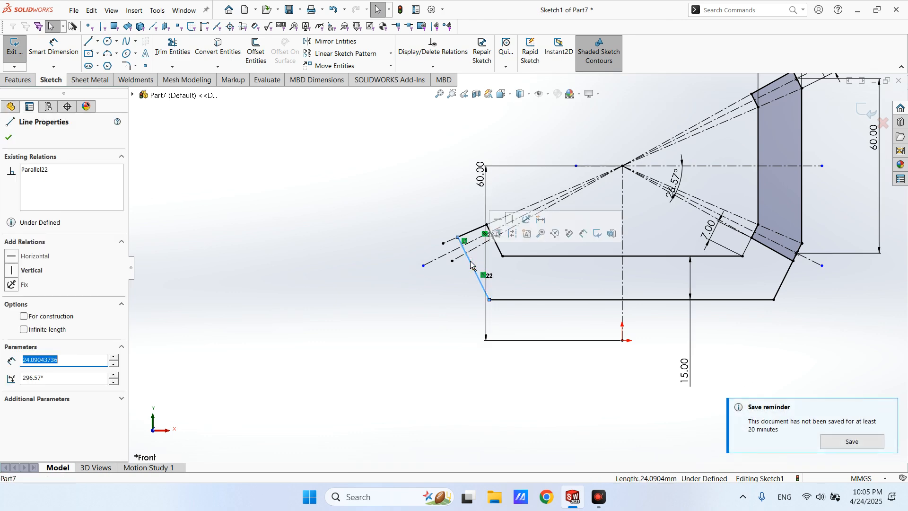
click(456, 281)
scroll(420, 300, up, 5)
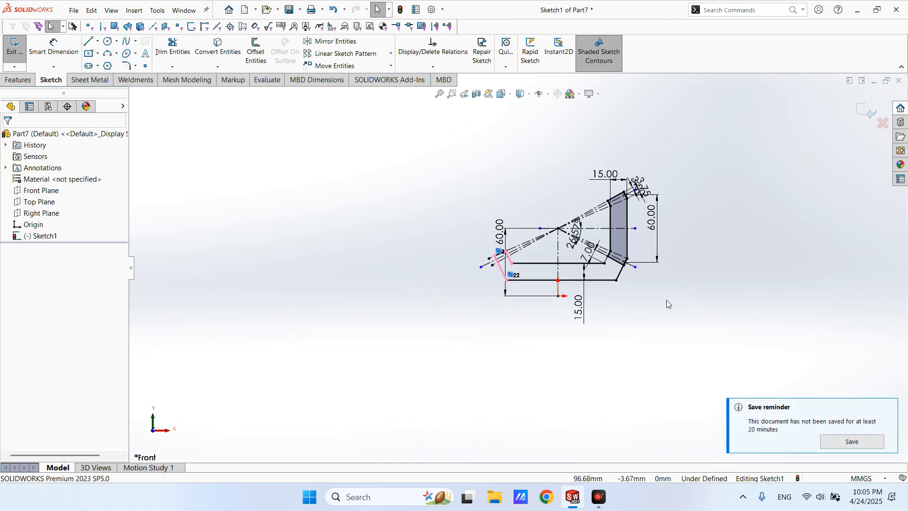
- Make the mirrored side's outer slanted line endpoint symmetric with the profile's lower outer corner about the vertical centerline
scroll(566, 266, down, 3)
scroll(530, 267, down, 3)
click(509, 278)
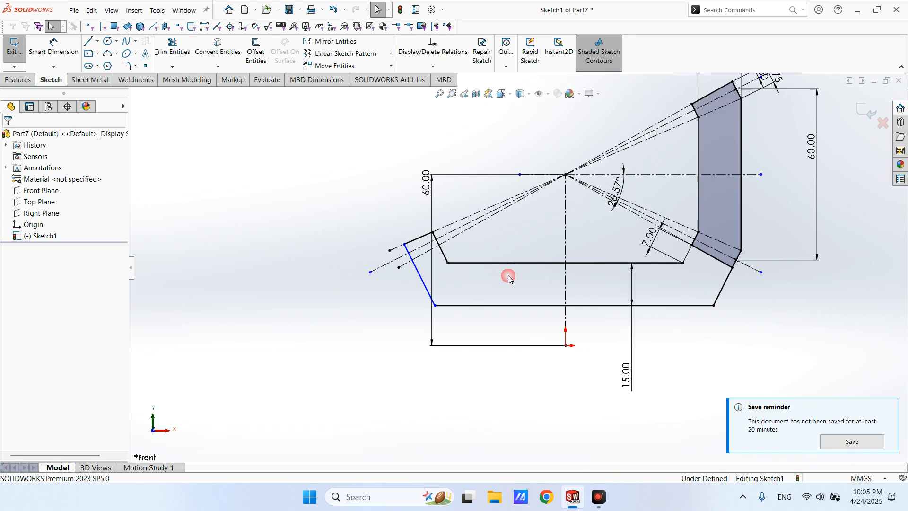
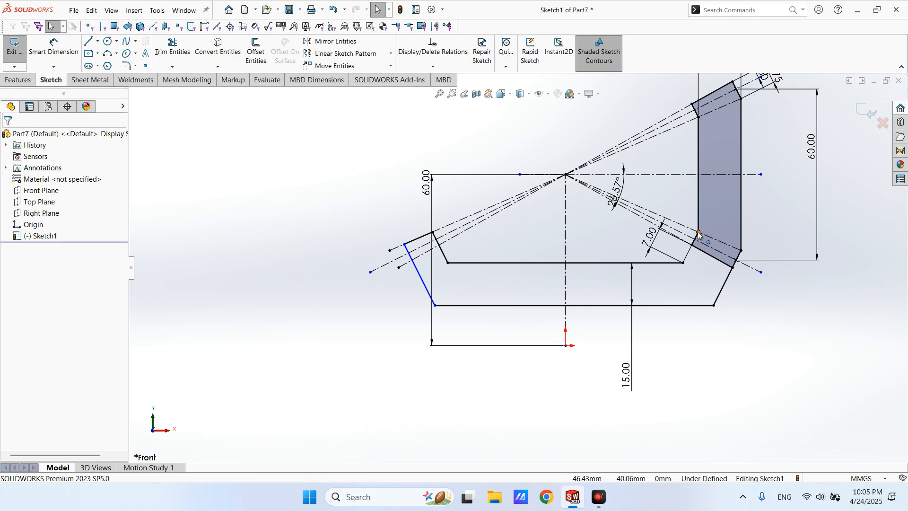
click(741, 250)
click(404, 245)
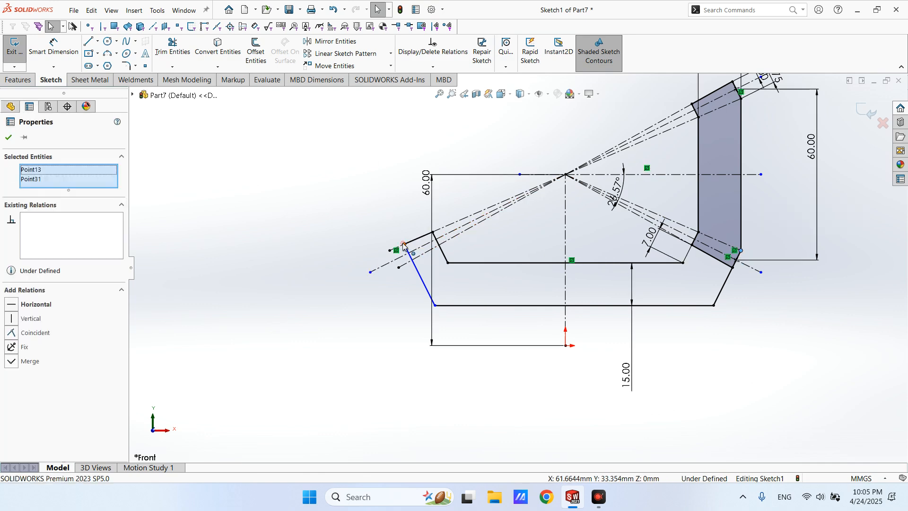
ctrl+click(566, 238)
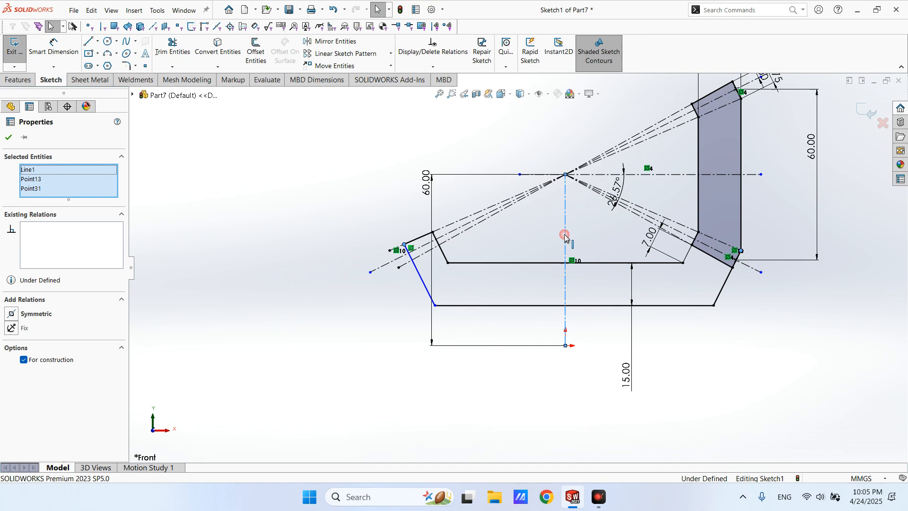
click(590, 192)
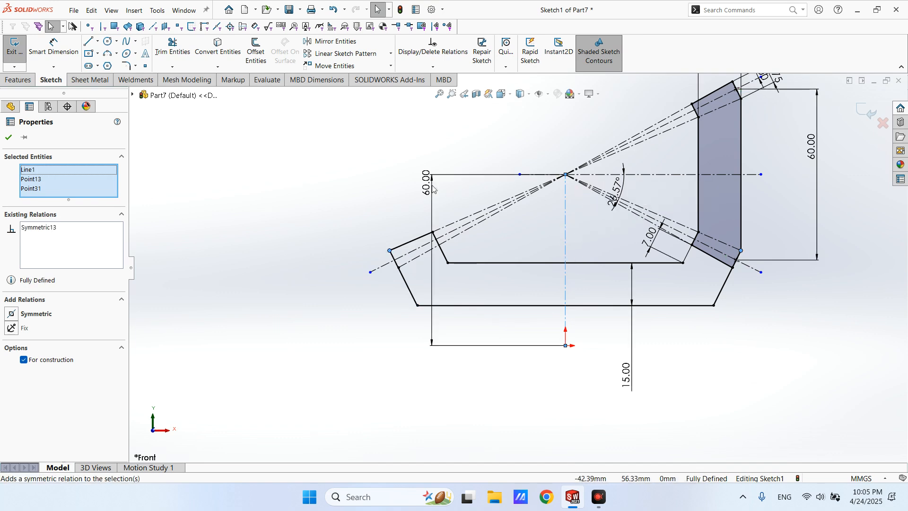
click(294, 171)
- Sketch a line about 16 mm long across the mirrored side, from the inner slanted line to the lower mirrored centerline's outer end
scroll(373, 250, down, 2)
scroll(373, 250, down, 1)
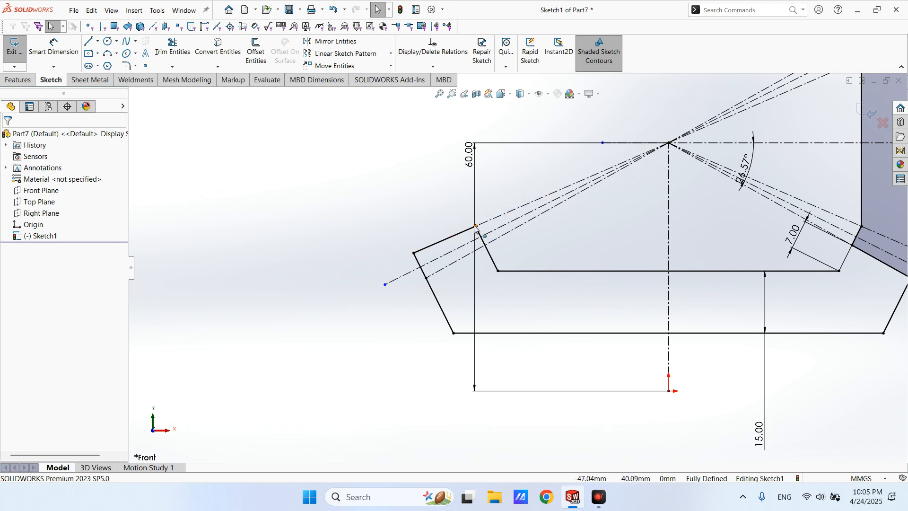
scroll(484, 230, up, 3)
scroll(623, 272, down, 2)
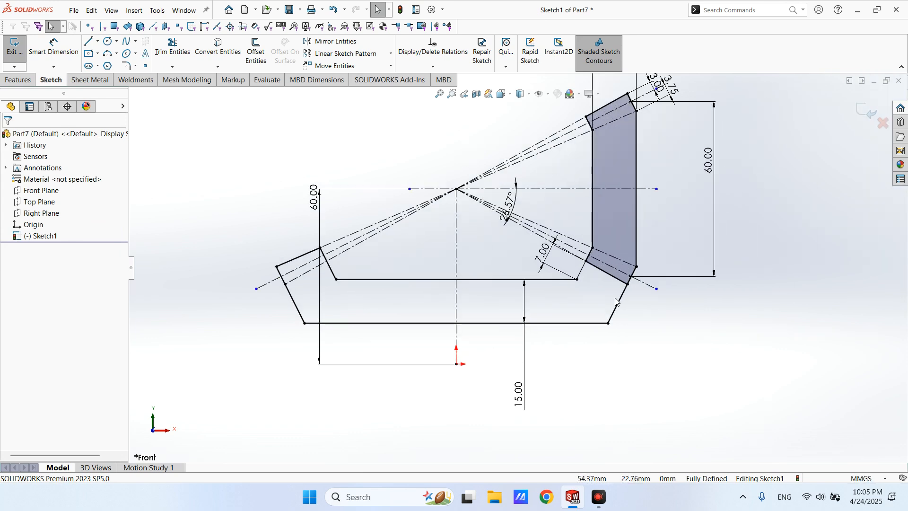
scroll(383, 252, down, 2)
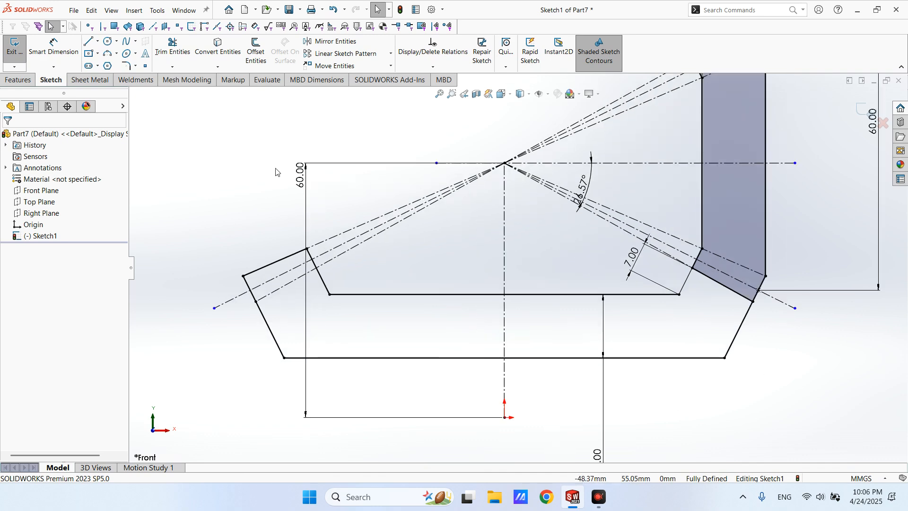
click(88, 41)
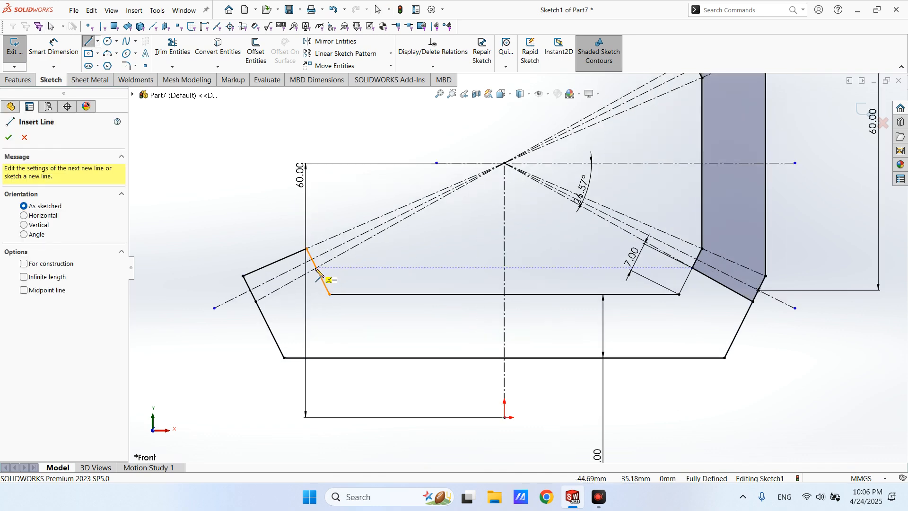
click(317, 270)
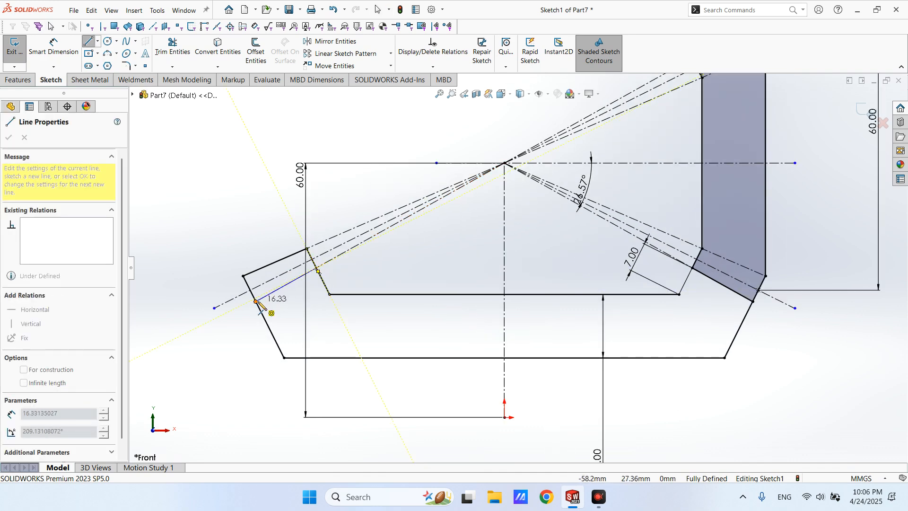
click(256, 301)
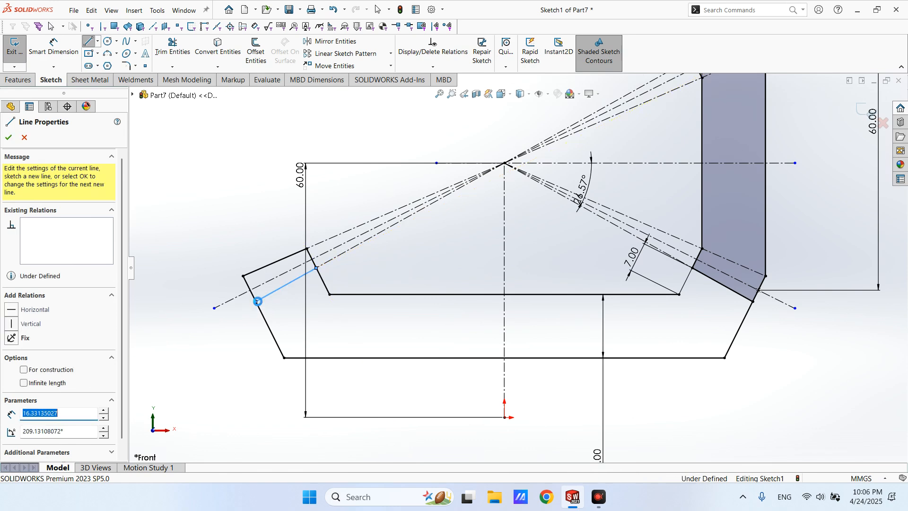
key(Escape)
- Make the new cross line on the mirrored side collinear with the lower mirrored centerline
scroll(412, 272, up, 2)
scroll(419, 274, down, 4)
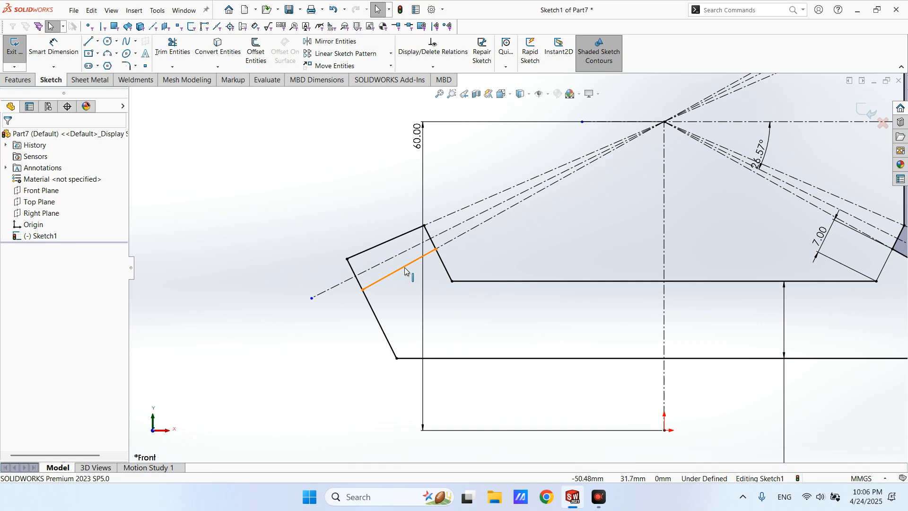
click(405, 268)
click(449, 257)
scroll(432, 248, down, 2)
click(439, 251)
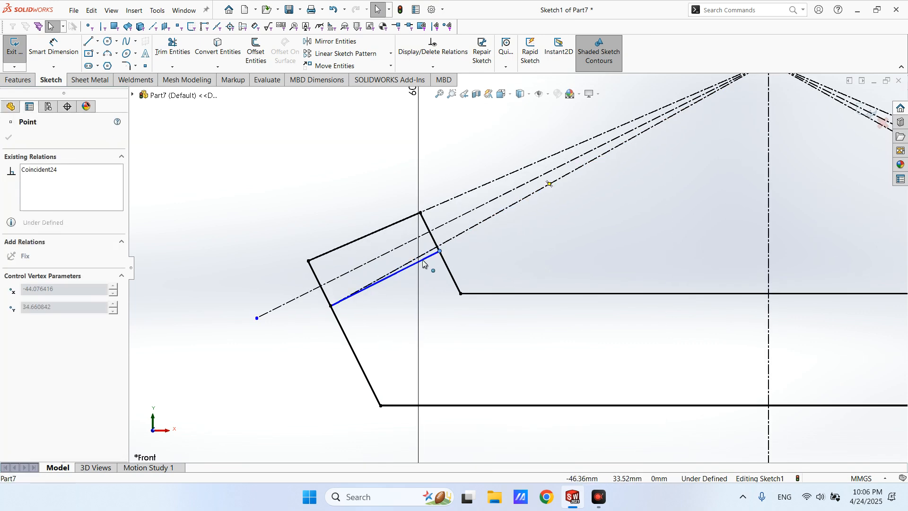
scroll(437, 250, down, 3)
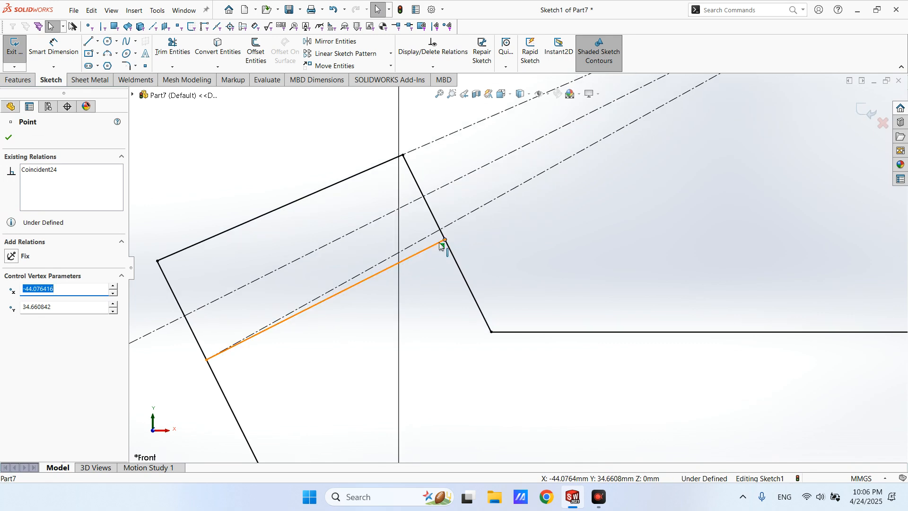
click(436, 242)
ctrl+click(429, 236)
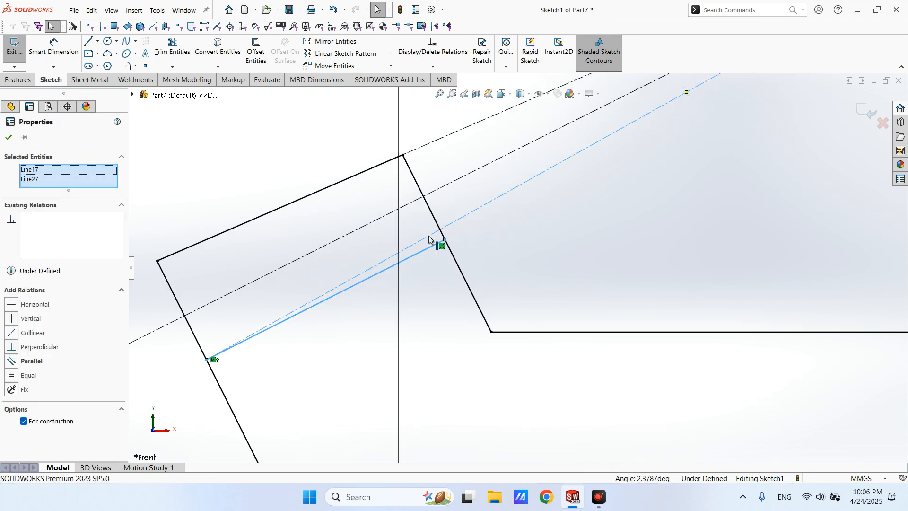
click(485, 194)
- Place a sketch point where the middle mirrored centerline crosses the outer slanted line on the mirrored side
scroll(503, 257, up, 4)
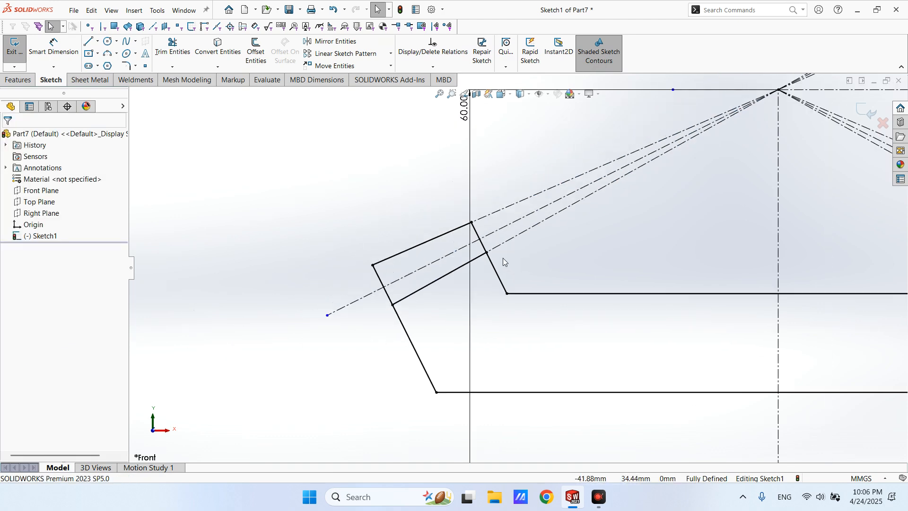
scroll(493, 285, up, 5)
scroll(560, 263, down, 3)
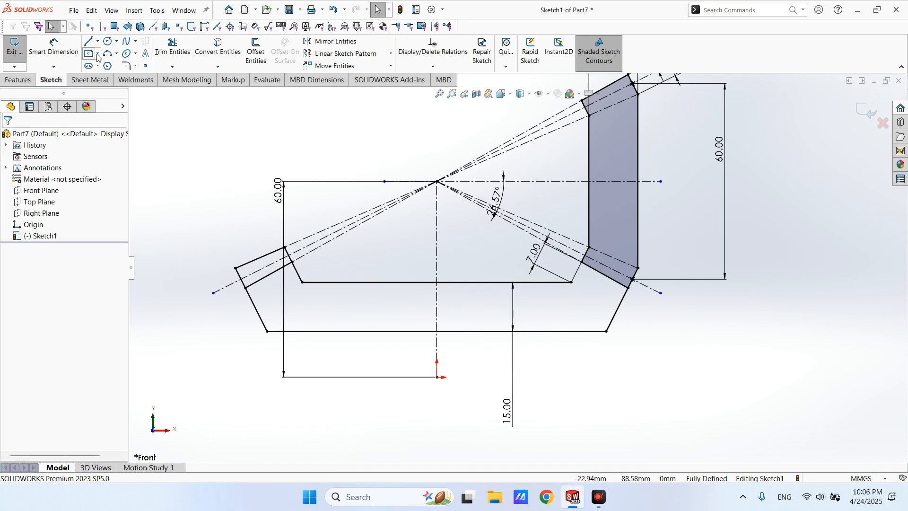
click(146, 67)
scroll(260, 282, down, 3)
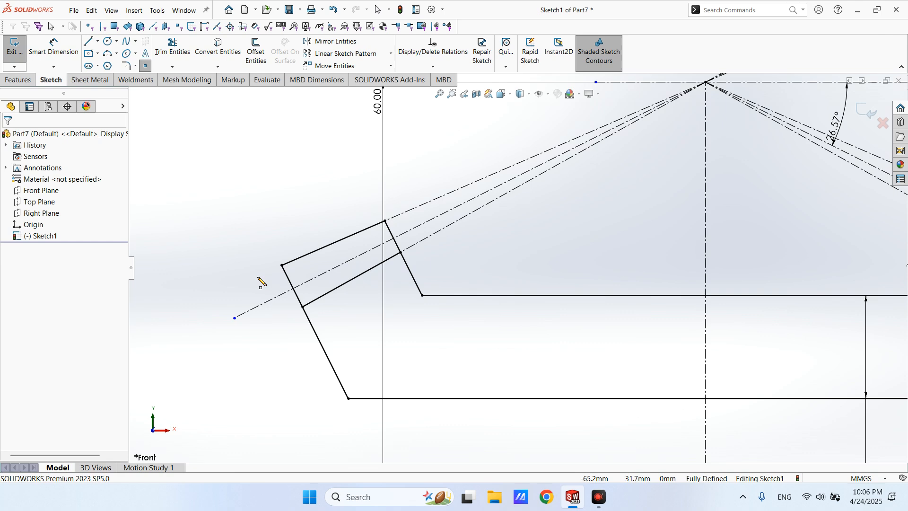
scroll(290, 304, up, 3)
scroll(531, 321, down, 3)
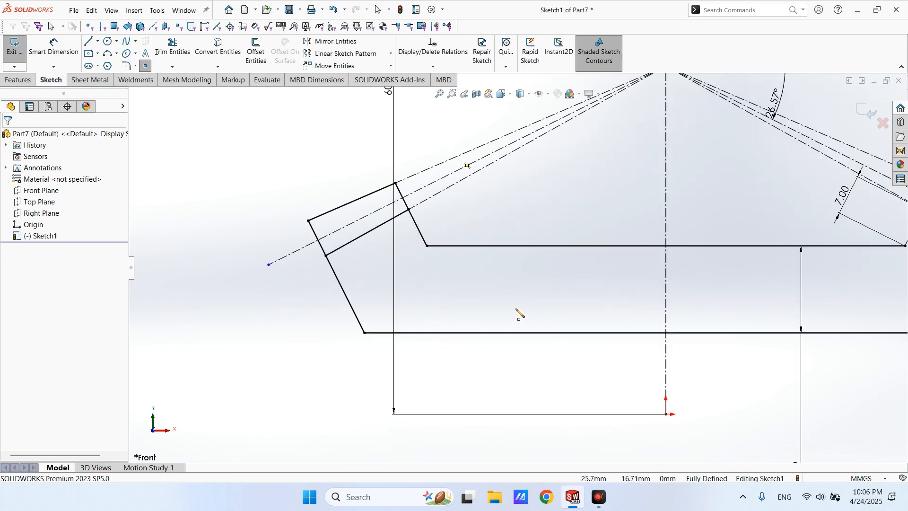
scroll(519, 315, up, 3)
scroll(450, 254, down, 3)
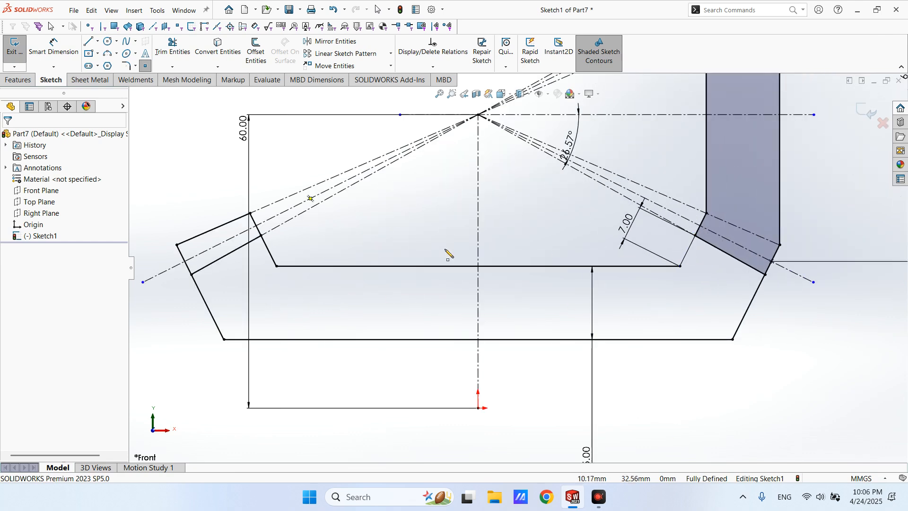
click(185, 262)
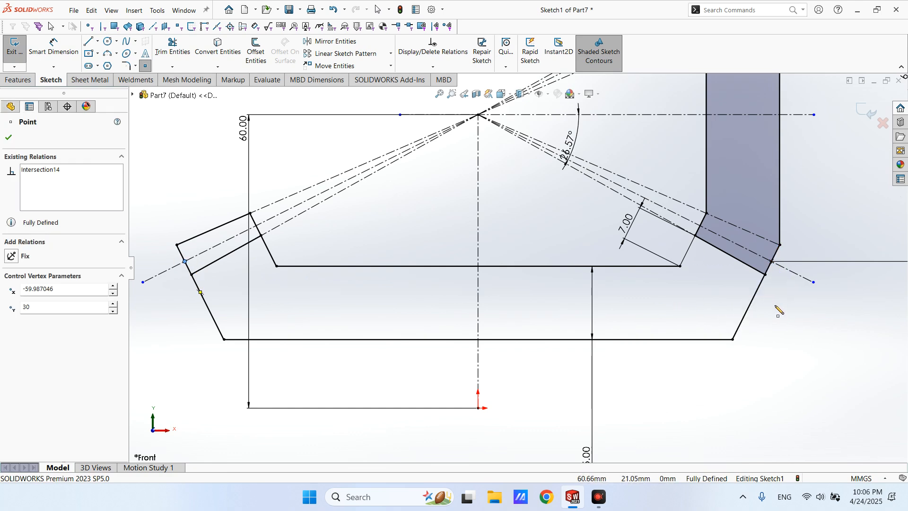
key(Escape)
- Move the angle dimension of the lower centerline outward, clear of the profile and its 60 mm height dimension
key(f)
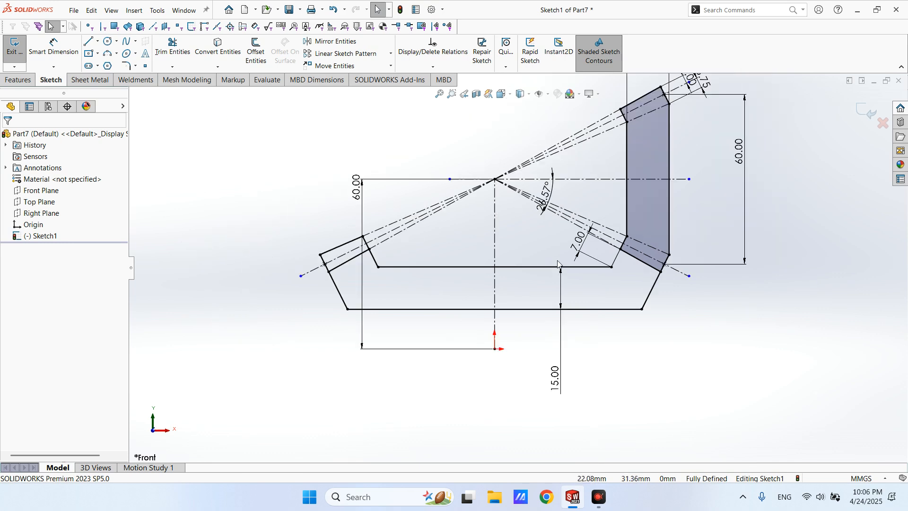
scroll(615, 237, down, 3)
click(523, 189)
drag(523, 190, 805, 323)
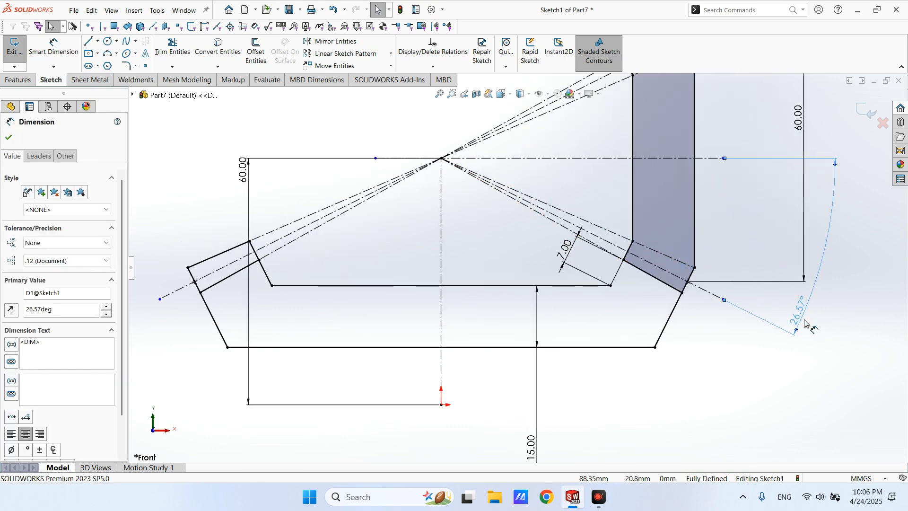
- Add a driven horizontal dimension below the sketch between the middle-centerline intersection points on the mirrored side and the profile's lower end
click(60, 49)
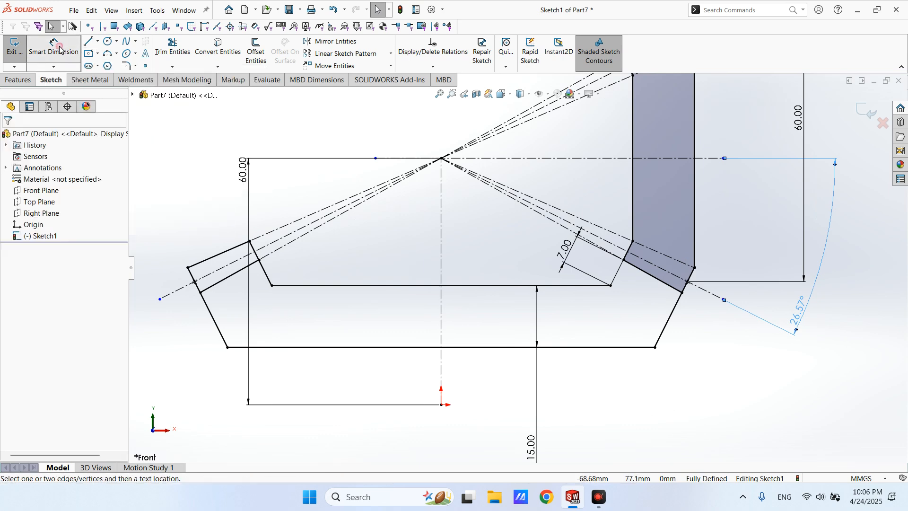
click(195, 282)
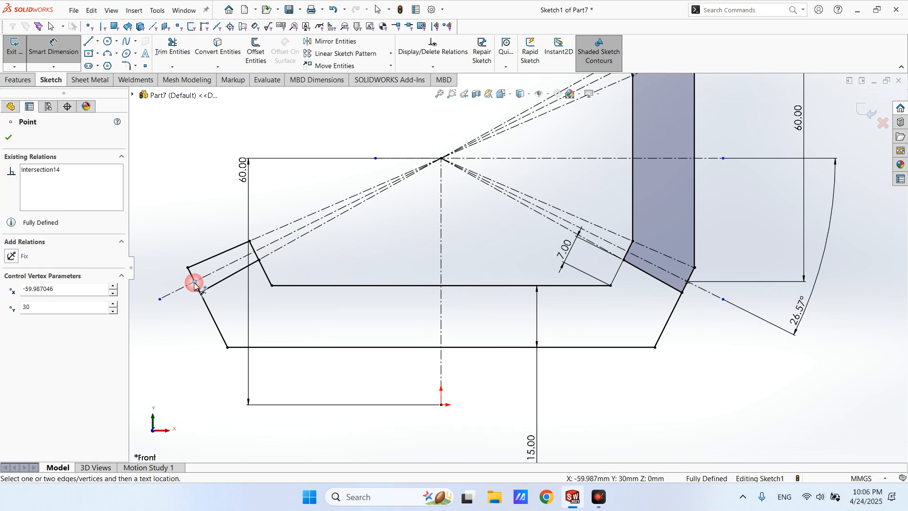
click(688, 282)
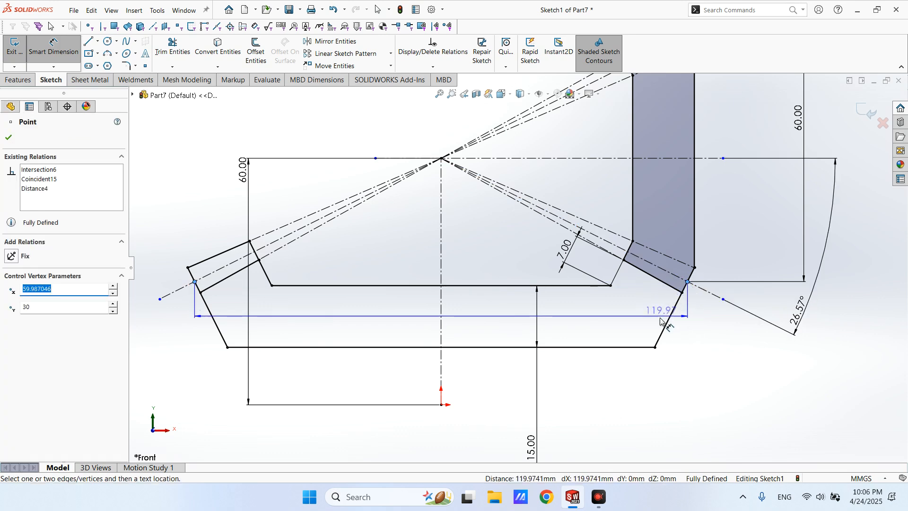
key(z)
click(497, 388)
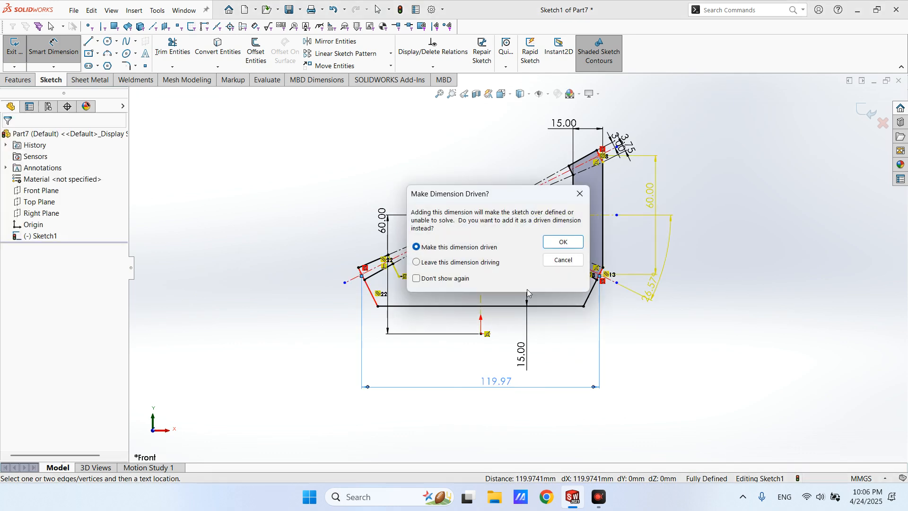
click(560, 242)
scroll(501, 385, down, 3)
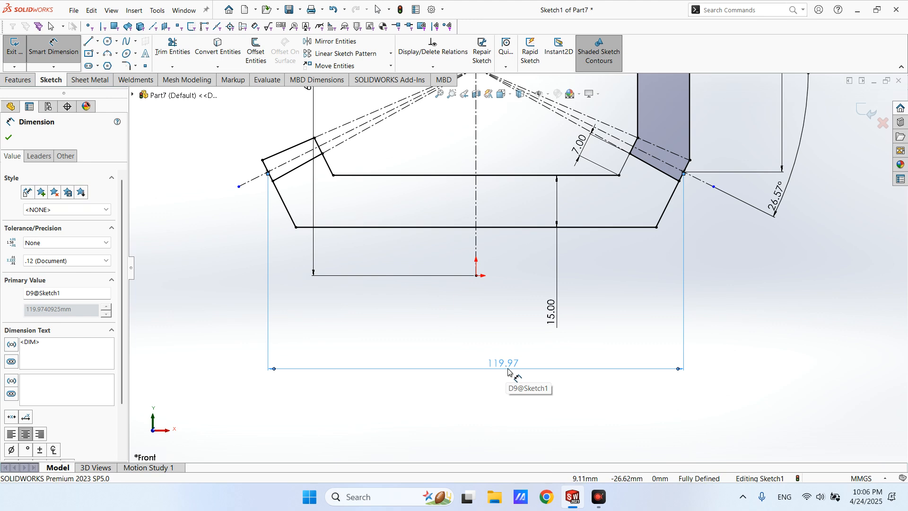
scroll(509, 372, up, 4)
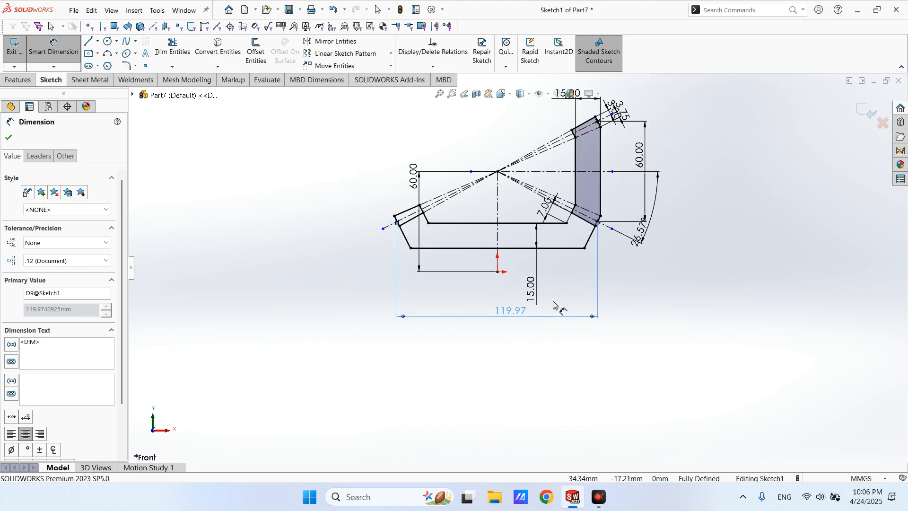
scroll(555, 306, down, 1)
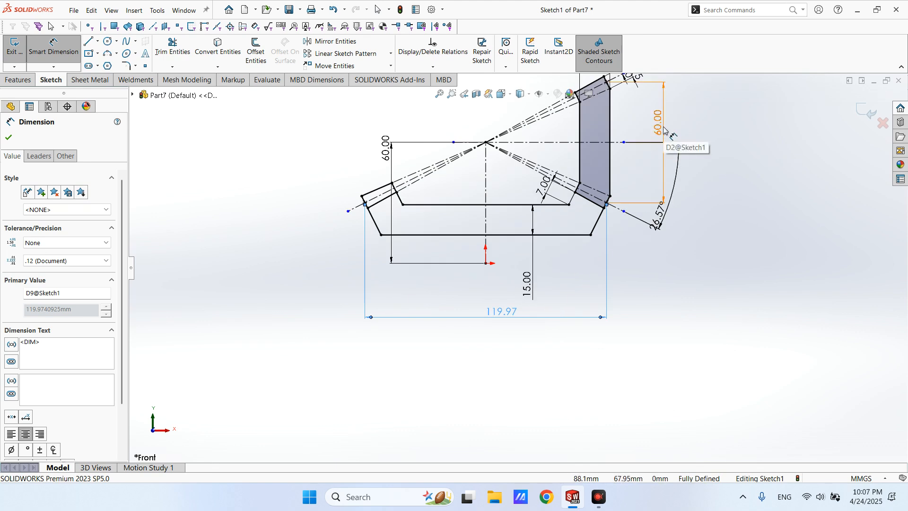
scroll(648, 155, up, 2)
scroll(605, 159, down, 2)
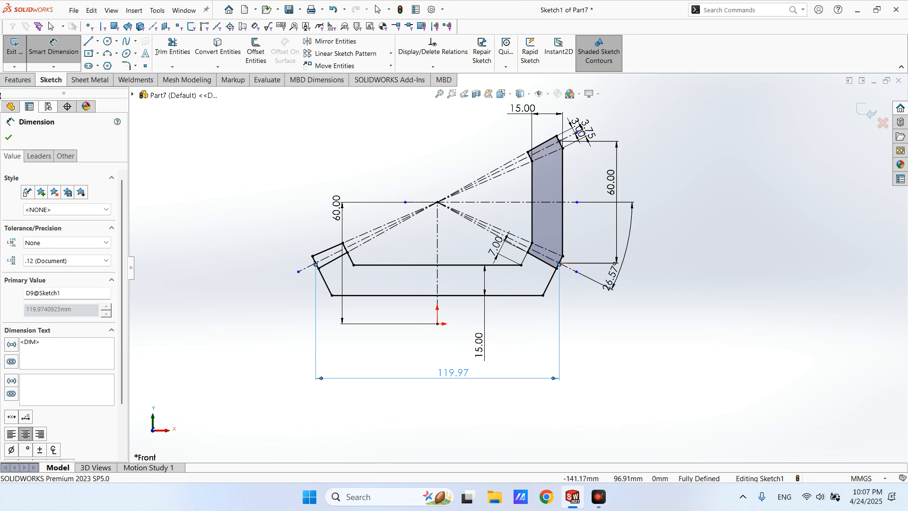
click(9, 138)
- Draw a horizontal line across the profile along the horizontal centerline, from its inner to its outer vertical edge
scroll(566, 226, down, 1)
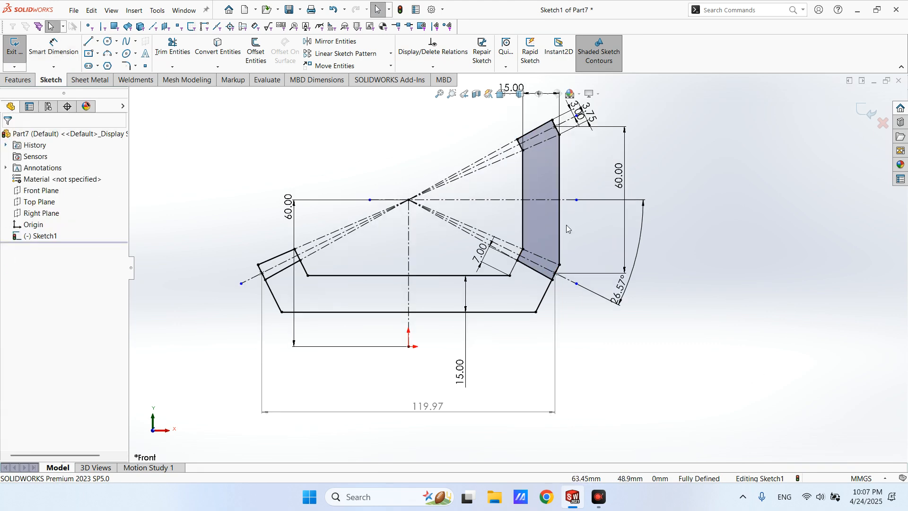
scroll(567, 222, up, 1)
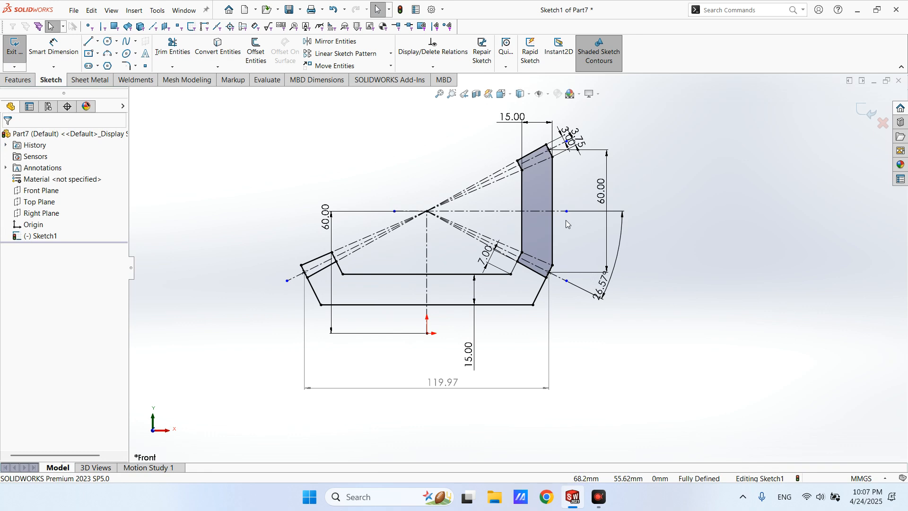
scroll(538, 211, down, 2)
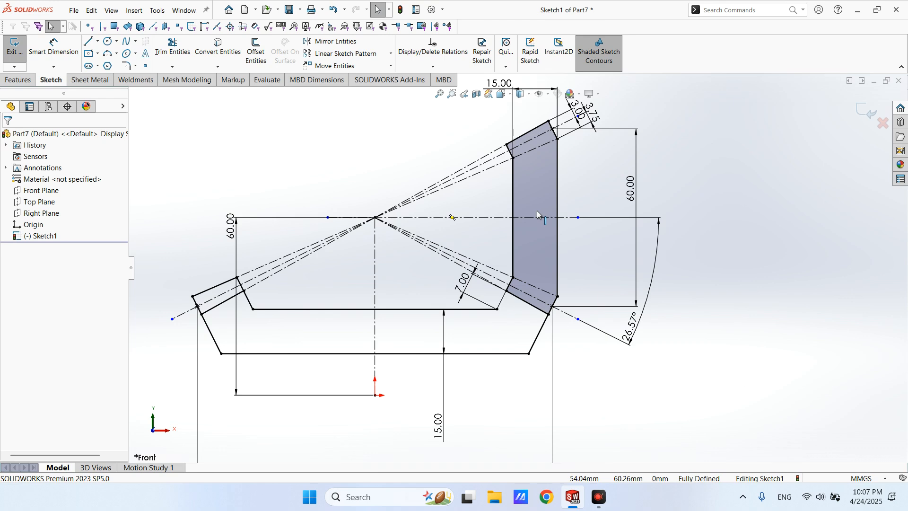
click(89, 41)
click(514, 217)
click(558, 218)
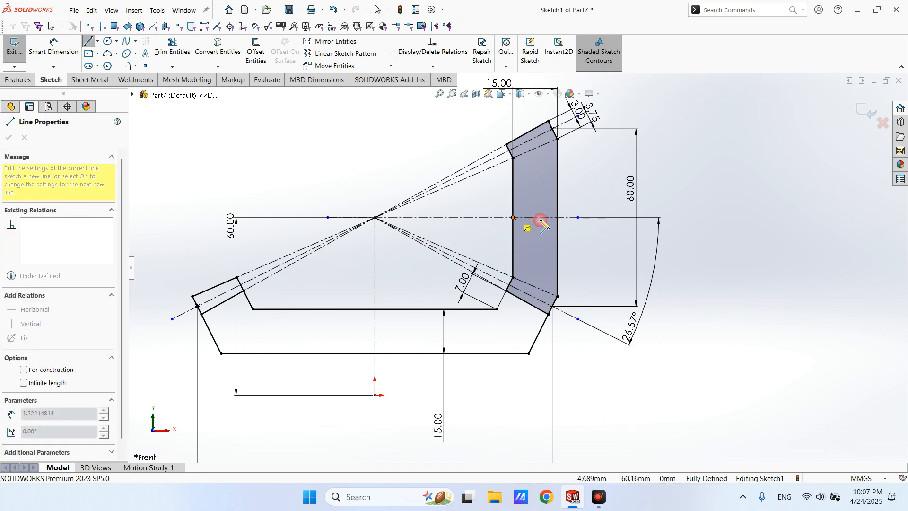
- Draw a vertical line across the 15 mm lower band along the vertical centerline, from its inner to its outer horizontal edge
key(Escape)
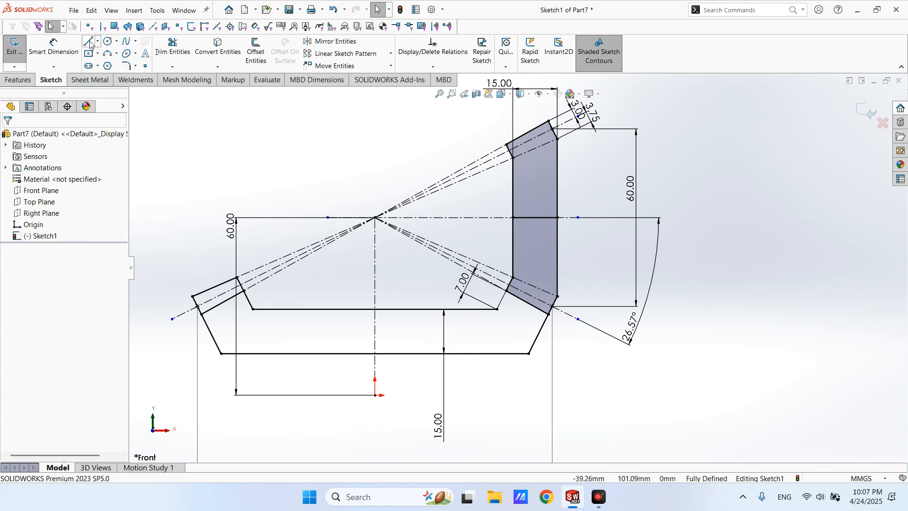
click(88, 42)
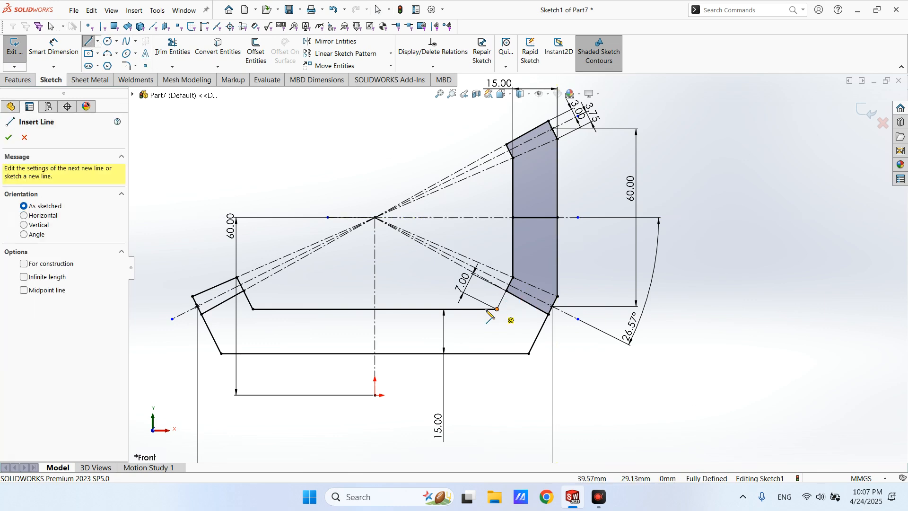
click(375, 309)
double_click(375, 354)
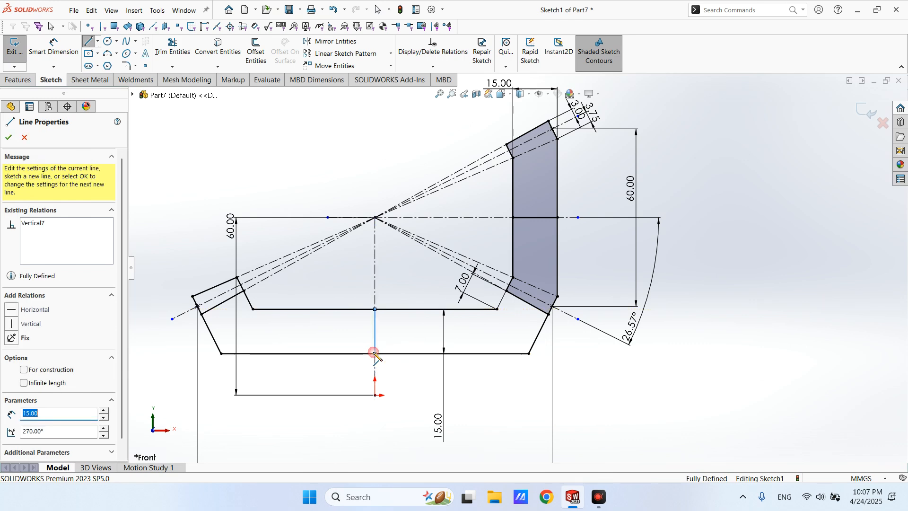
key(Escape)
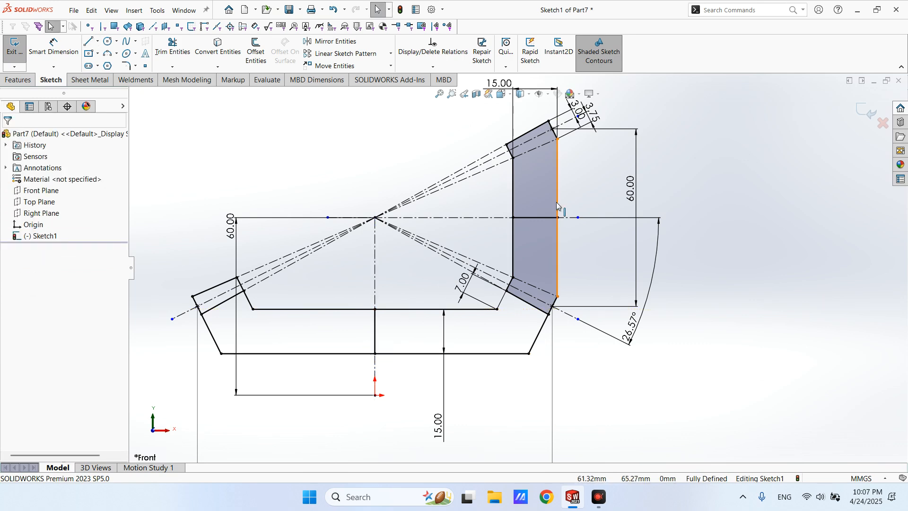
- Revolve the upper half of the shaded vertical profile 360° about the horizontal centerline
scroll(541, 217, up, 2)
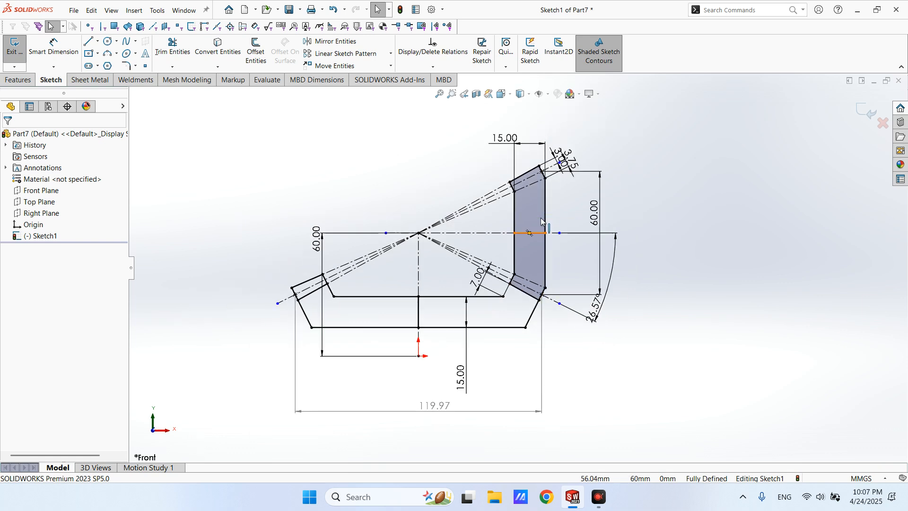
click(19, 80)
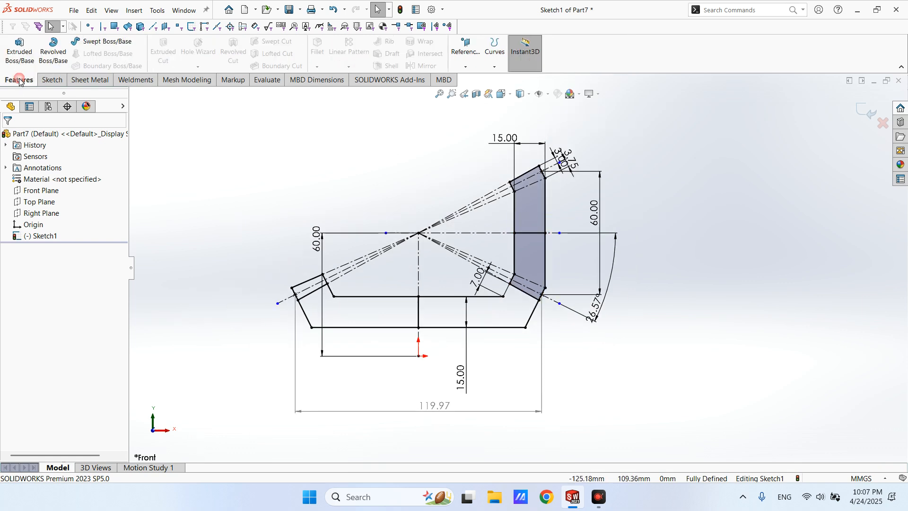
click(54, 47)
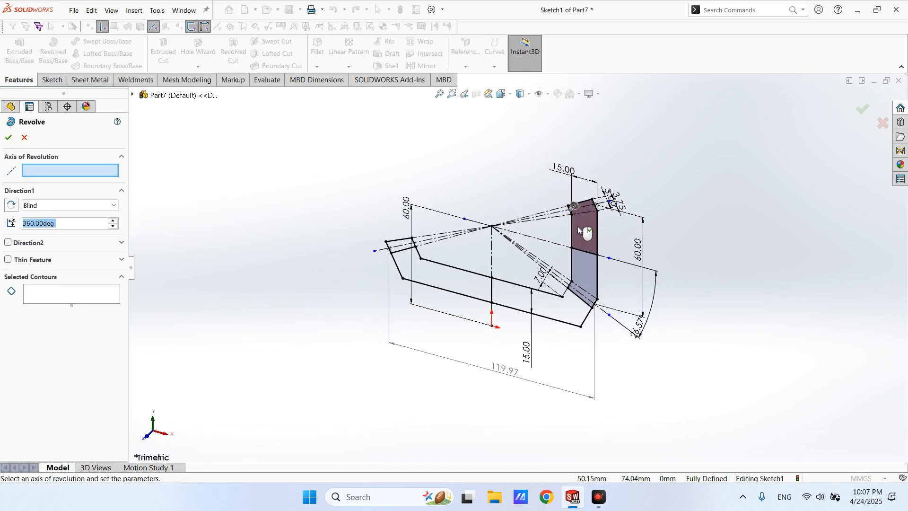
click(578, 226)
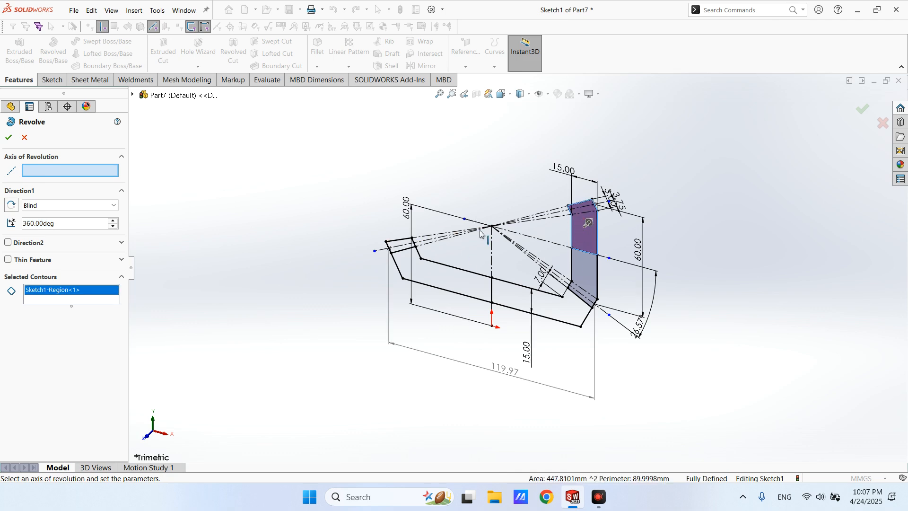
click(519, 235)
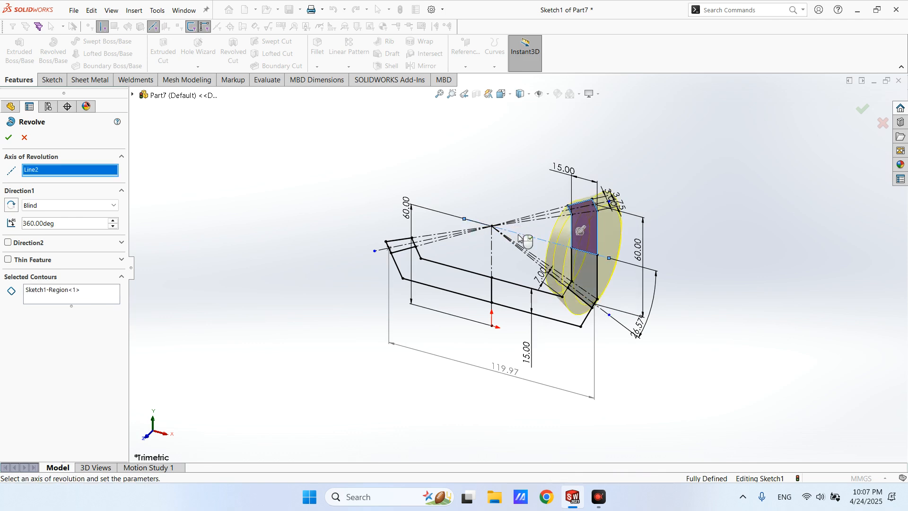
click(863, 109)
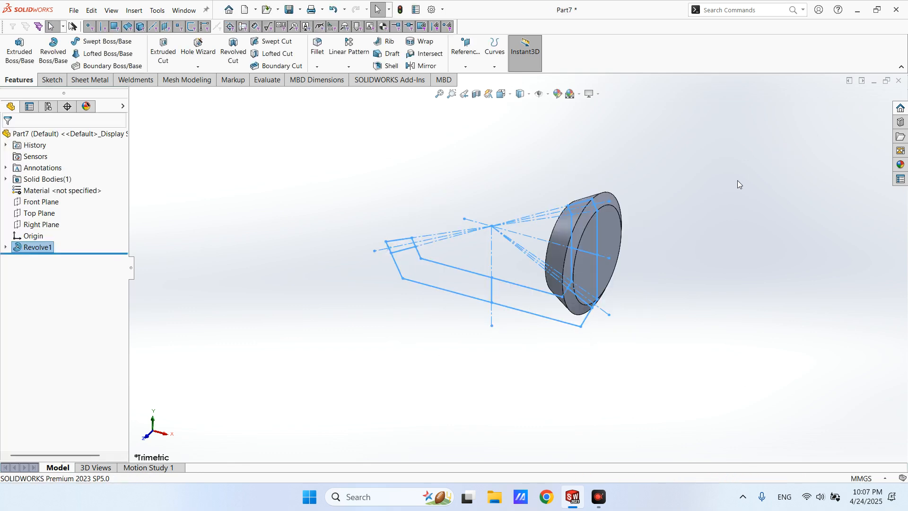
- Show Sketch1, the sketch absorbed by the revolved disc, so its remaining contours can be reused
middle_drag(686, 223, 717, 179)
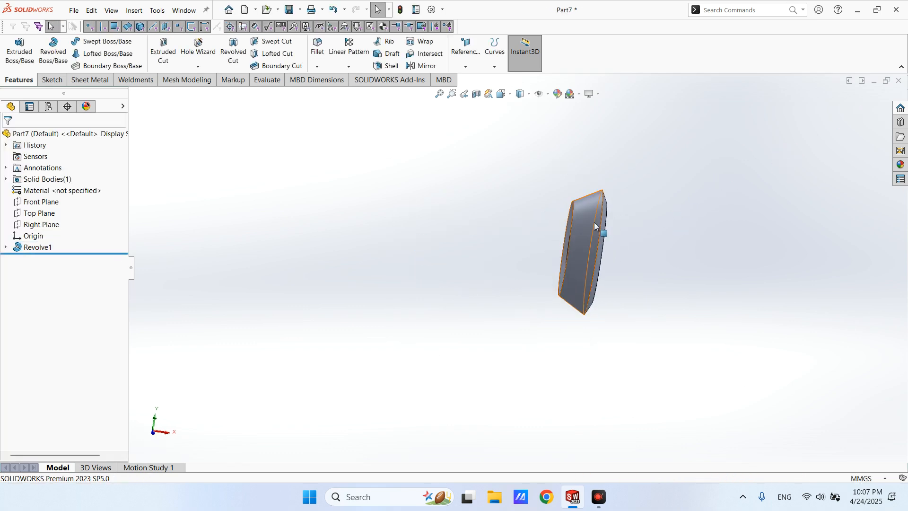
mouse_move(594, 223)
middle_down()
mouse_move(605, 226)
mouse_move(598, 231)
middle_up()
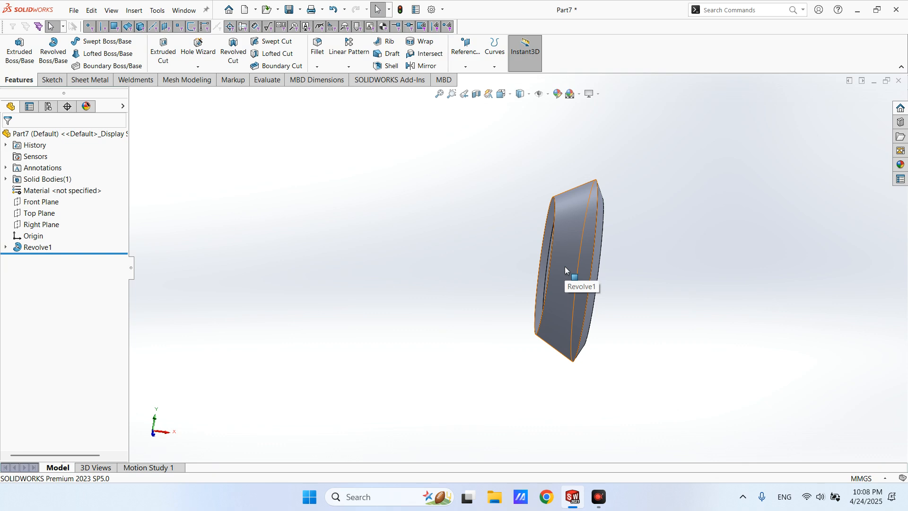
click(5, 247)
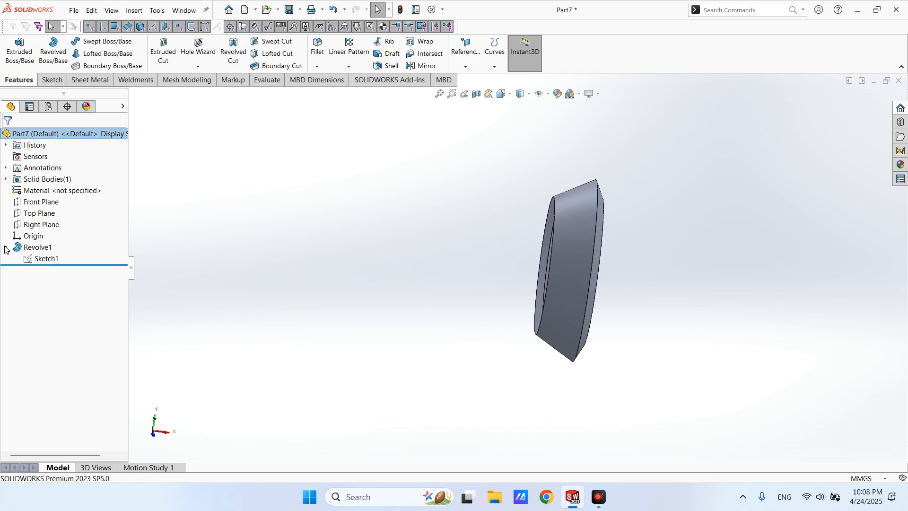
click(40, 259)
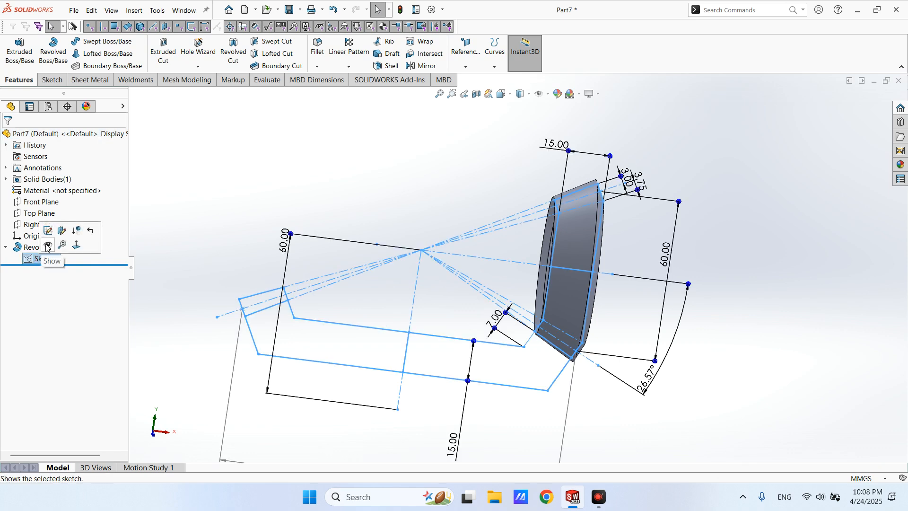
click(48, 247)
mouse_move(541, 319)
middle_down()
mouse_move(552, 260)
mouse_move(544, 270)
middle_up()
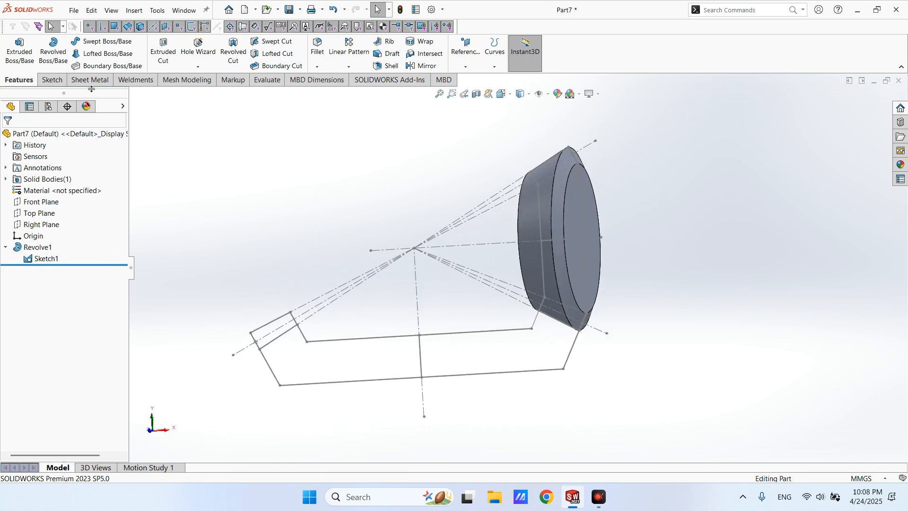
- Start a second revolve from the shown sketch, with its vertical centerline as the axis of revolution
click(52, 55)
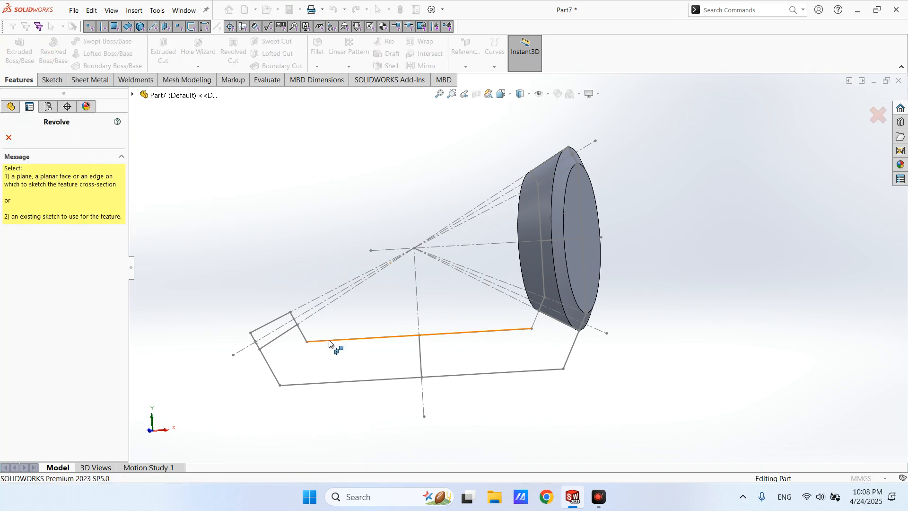
click(330, 343)
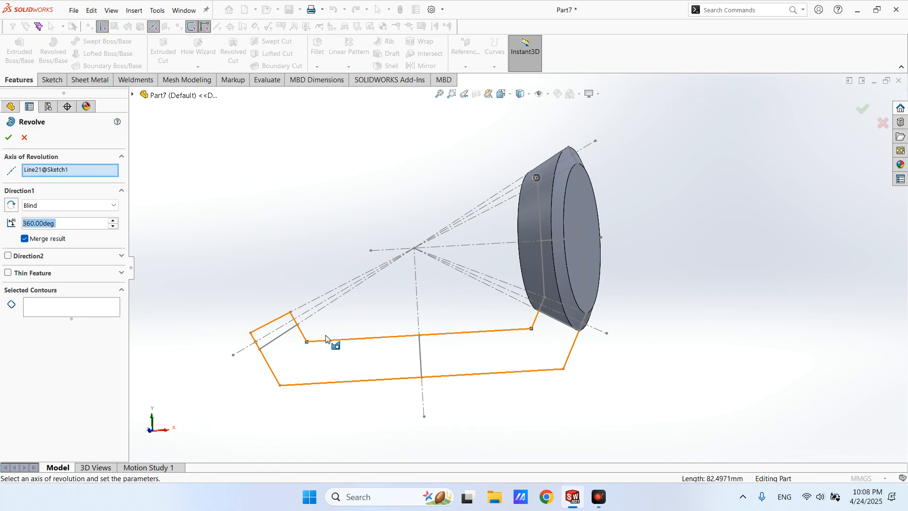
click(55, 169)
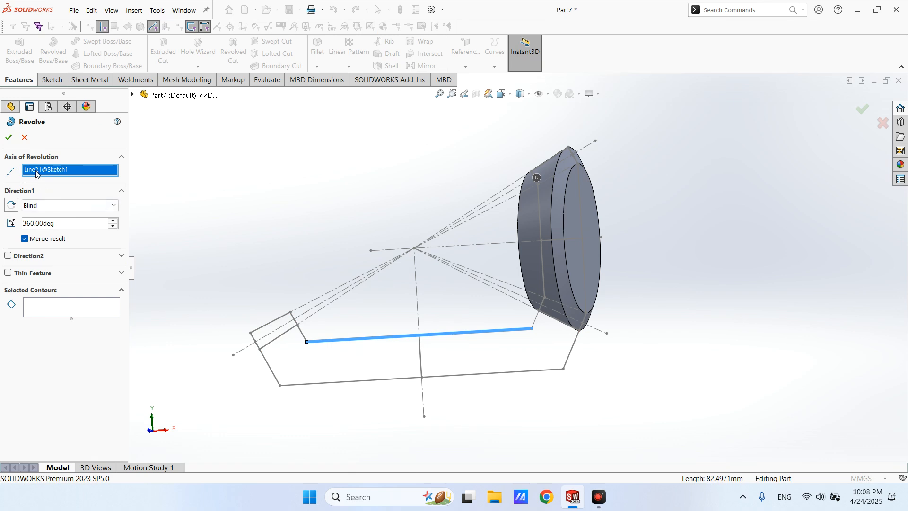
click(416, 281)
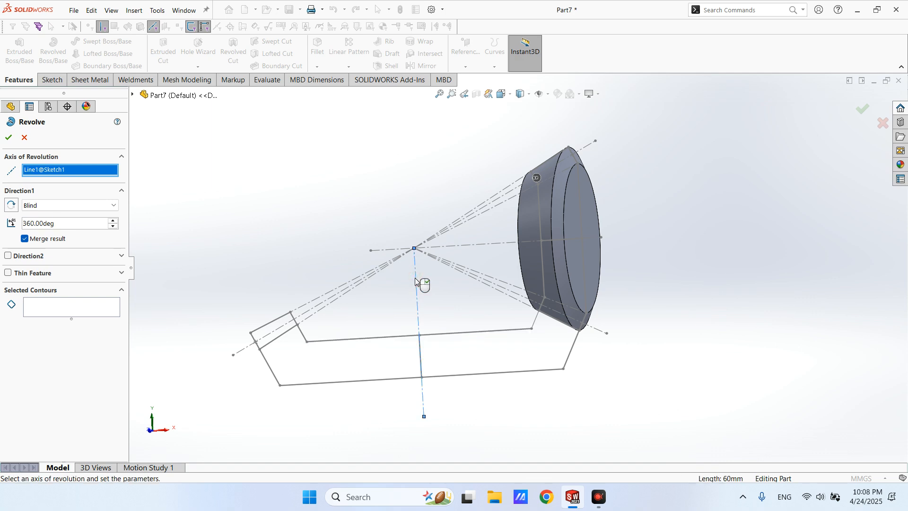
- Revolve the lower band's half contour and the adjoining slanted tip contour 360° as a separate body, with Merge result off
click(44, 306)
click(304, 365)
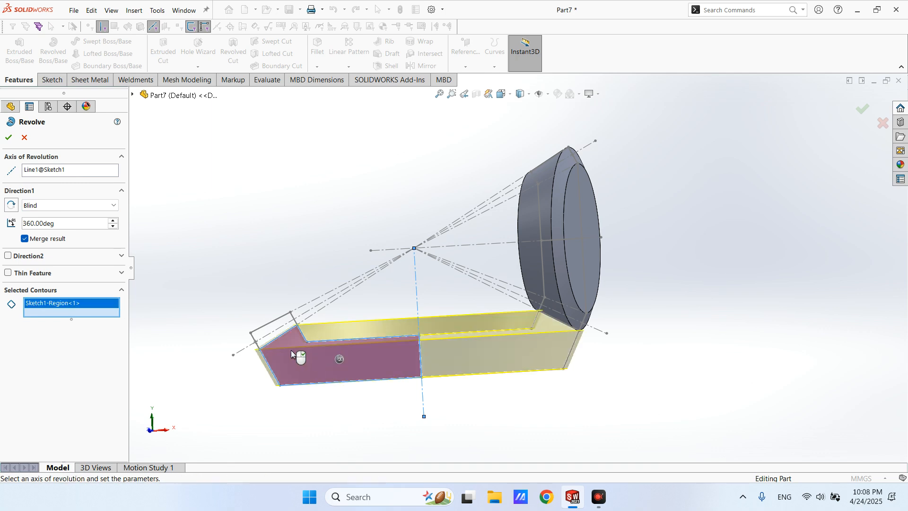
click(275, 331)
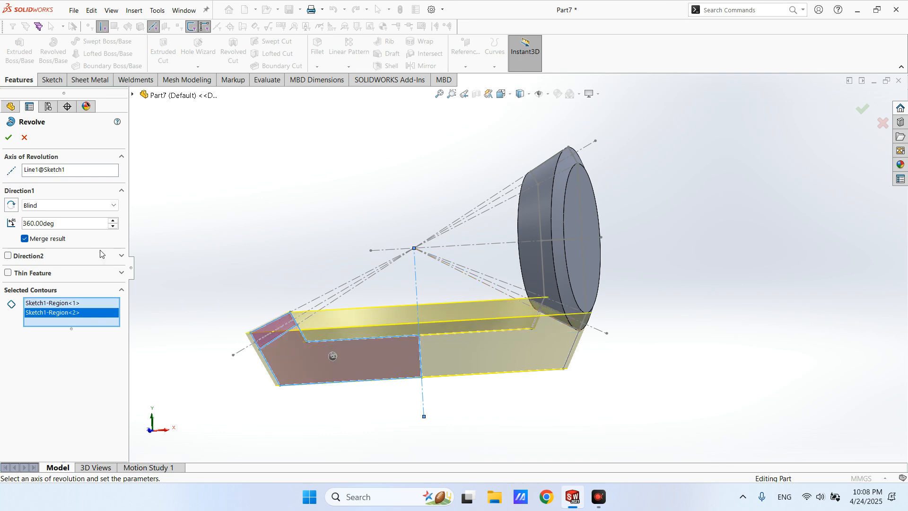
click(26, 239)
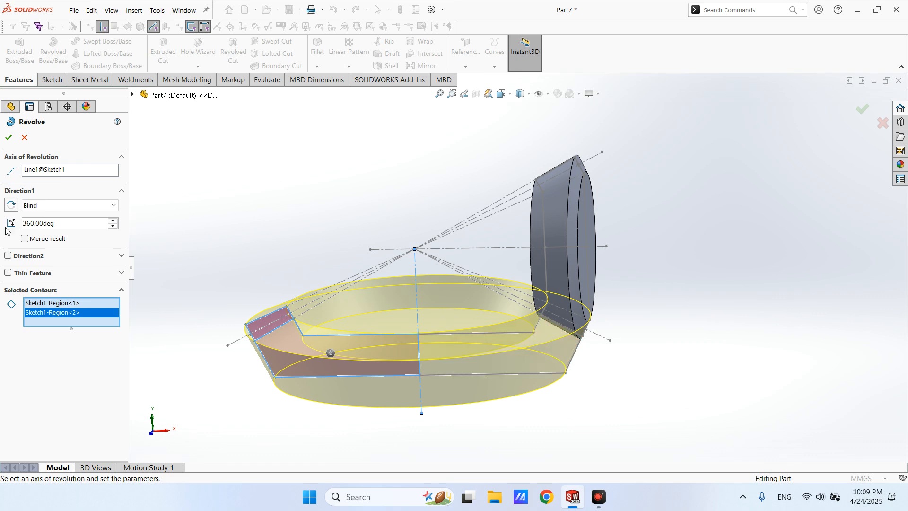
click(25, 239)
click(25, 239)
click(8, 138)
mouse_move(337, 178)
middle_down()
mouse_move(330, 121)
mouse_move(348, 196)
mouse_move(616, 253)
mouse_move(636, 269)
middle_up()
click(349, 195)
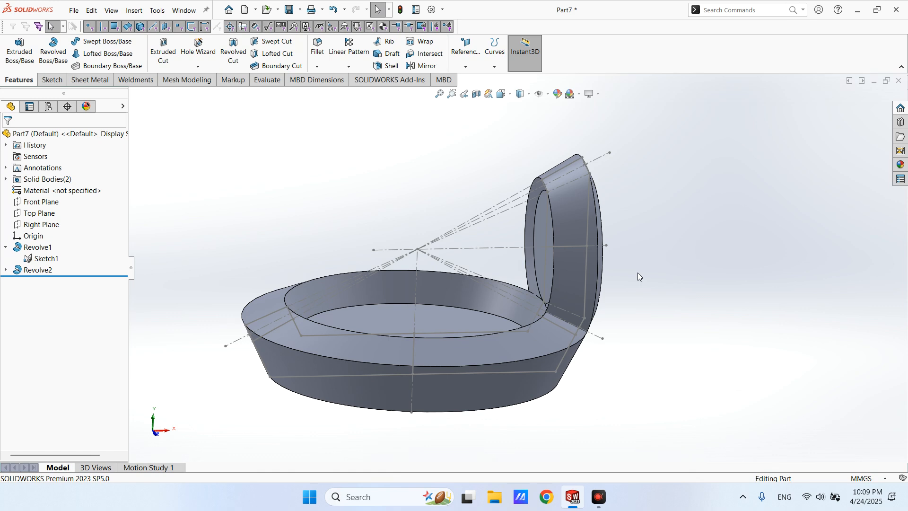
middle_drag(638, 272, 628, 275)
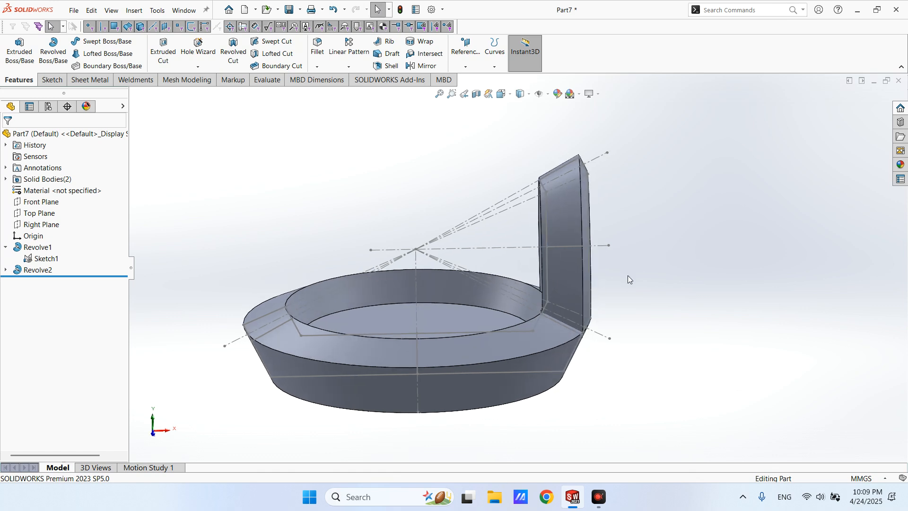